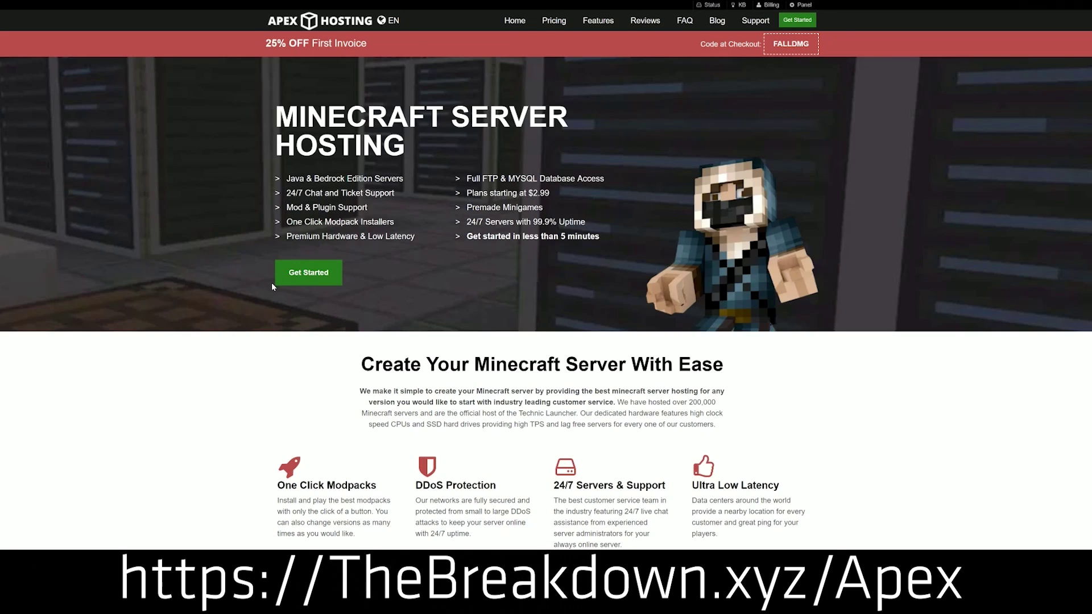
Review the Apex Hosting feature list, highlighting 24/7 Servers & Support, Automated Backups and Instant Setup.
scroll(308, 260, "down", 4)
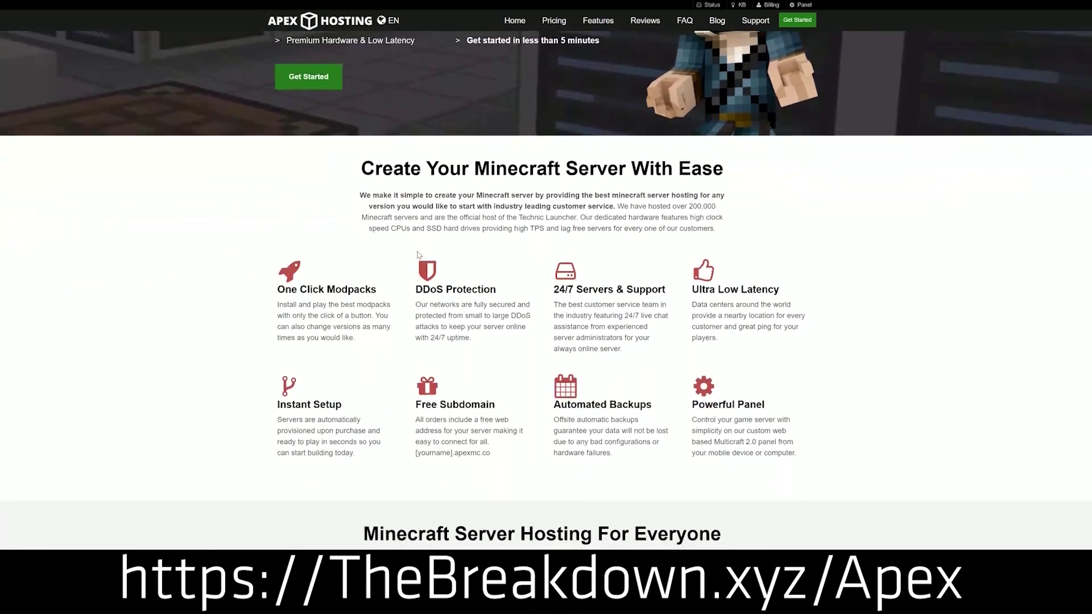
left_click_drag(277, 256, 668, 259)
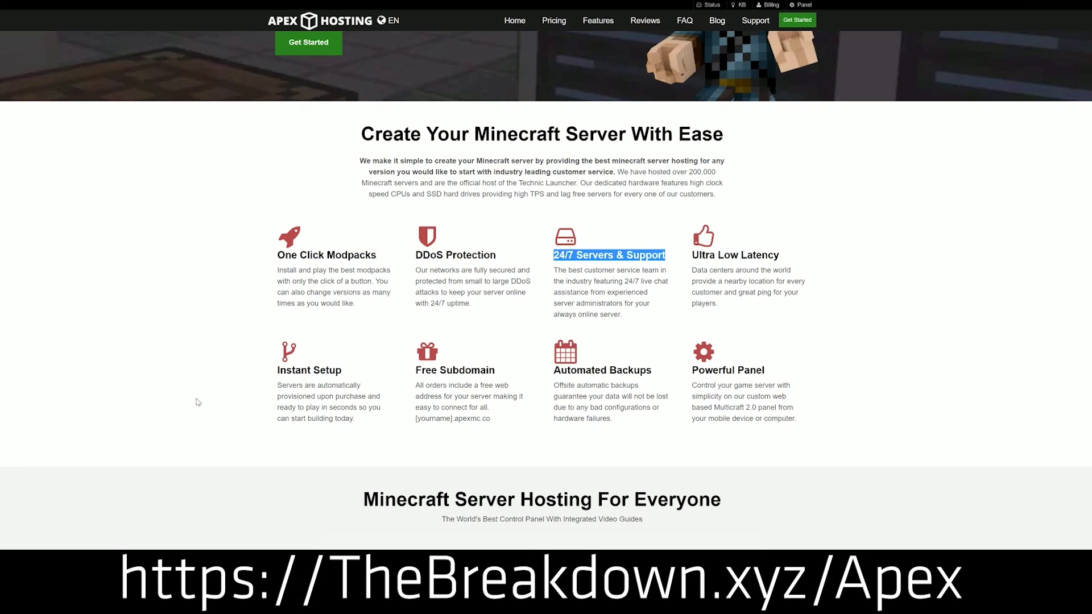
left_click_drag(552, 370, 685, 370)
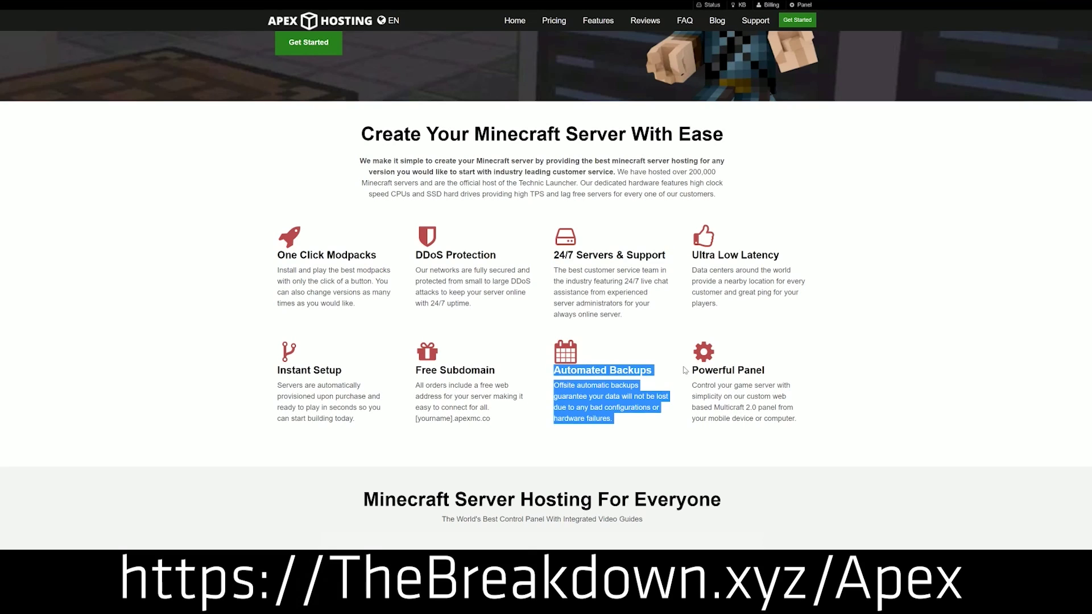
left_click(515, 370)
left_click_drag(362, 421, 277, 370)
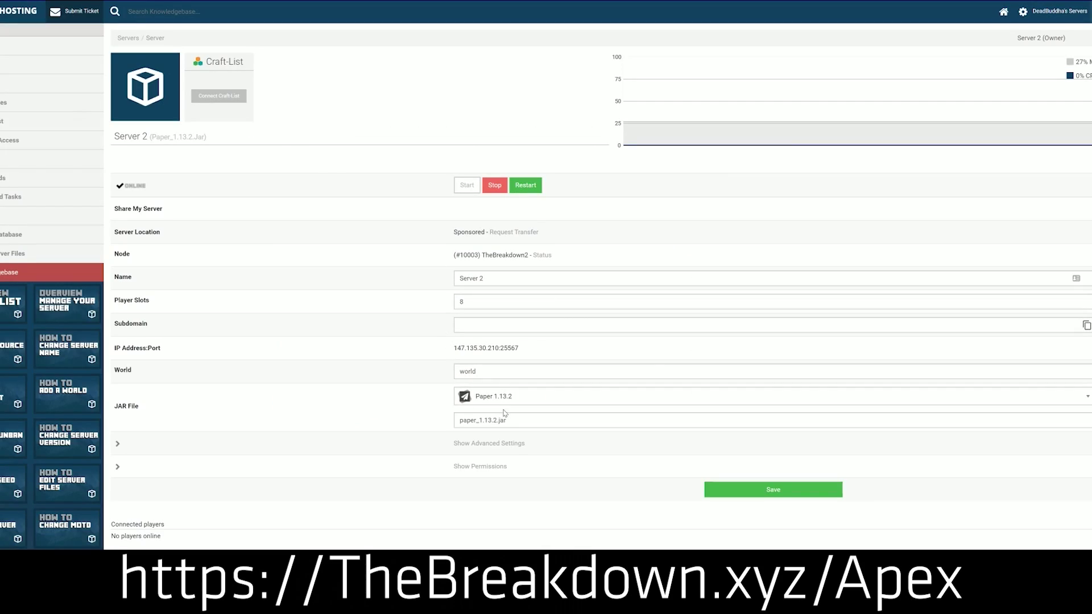
Change Server 2's JAR file to Minecraft 1.15, accept the version change and keep using the existing world.
left_click(512, 401)
scroll(507, 494, "up", 5)
scroll(508, 494, "down", 10)
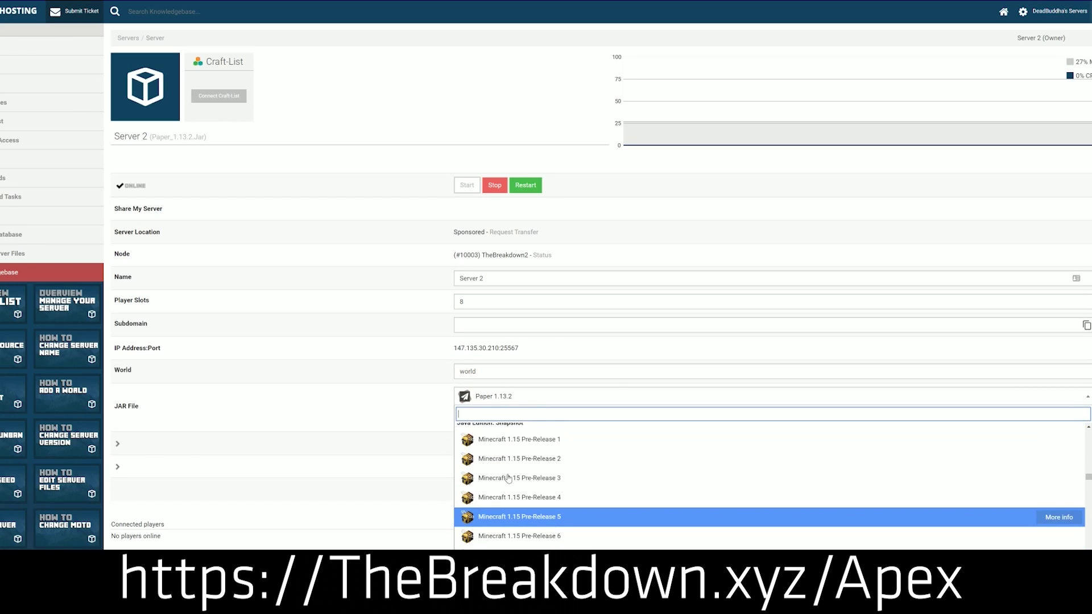
scroll(509, 487, "down", 1)
scroll(509, 489, "up", 2)
scroll(509, 489, "down", 1)
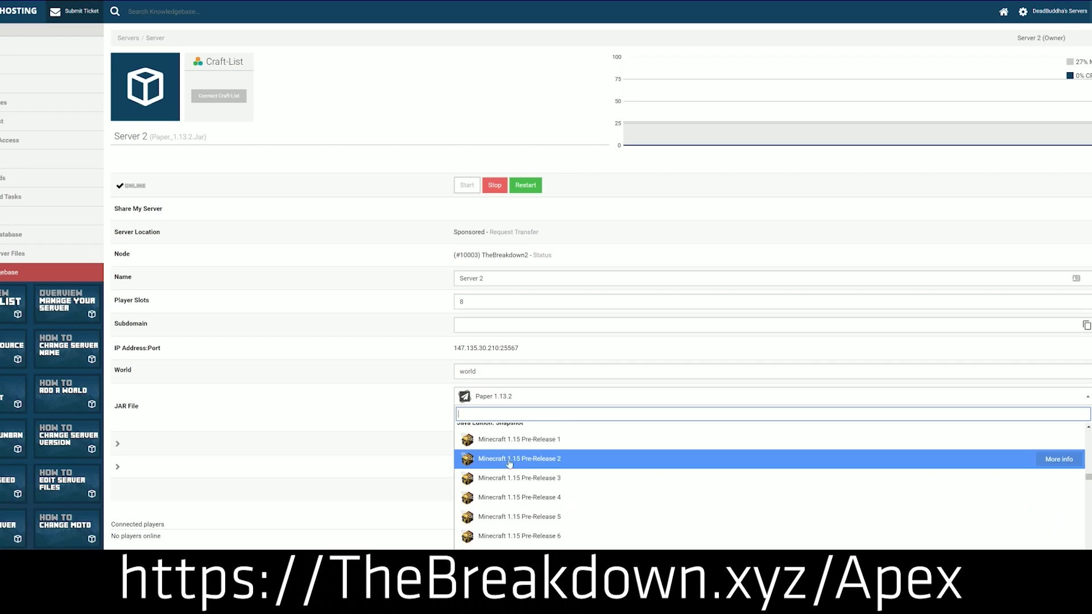
scroll(508, 477, "up", 3)
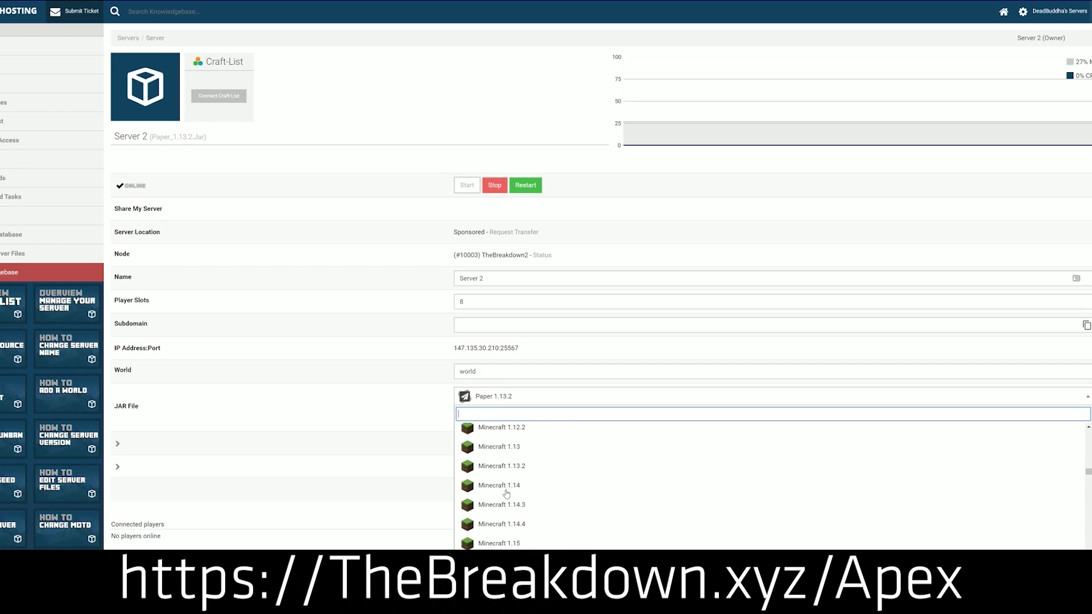
scroll(507, 493, "down", 1)
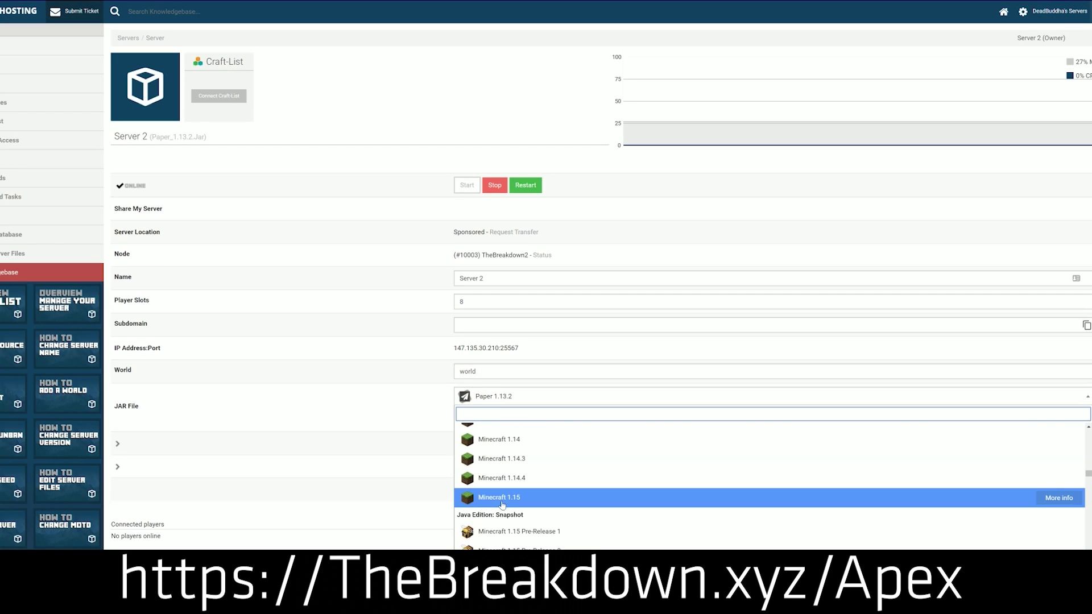
left_click(561, 498)
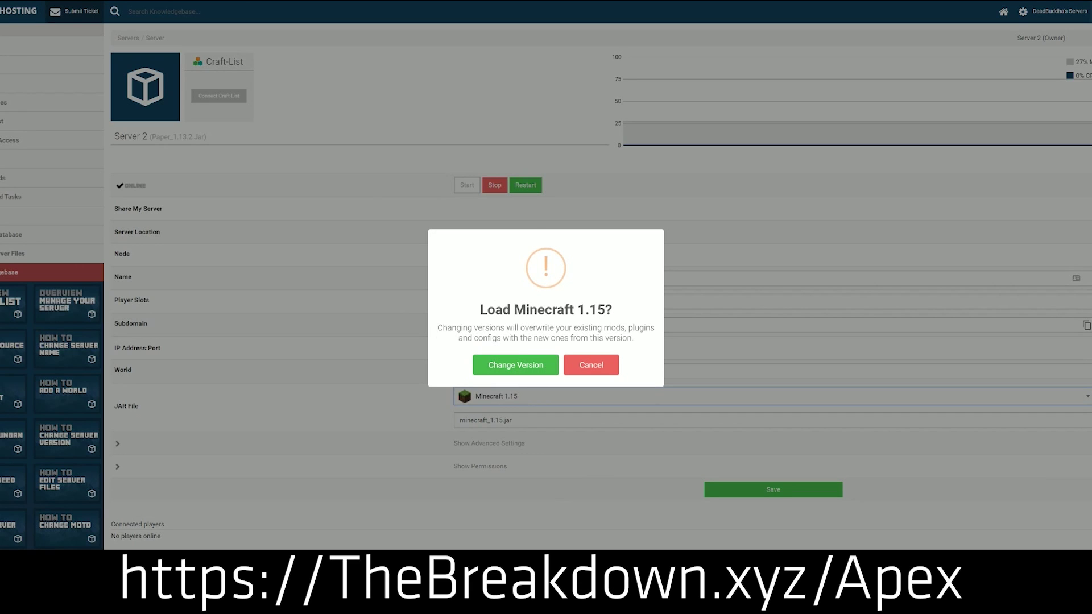
left_click(543, 369)
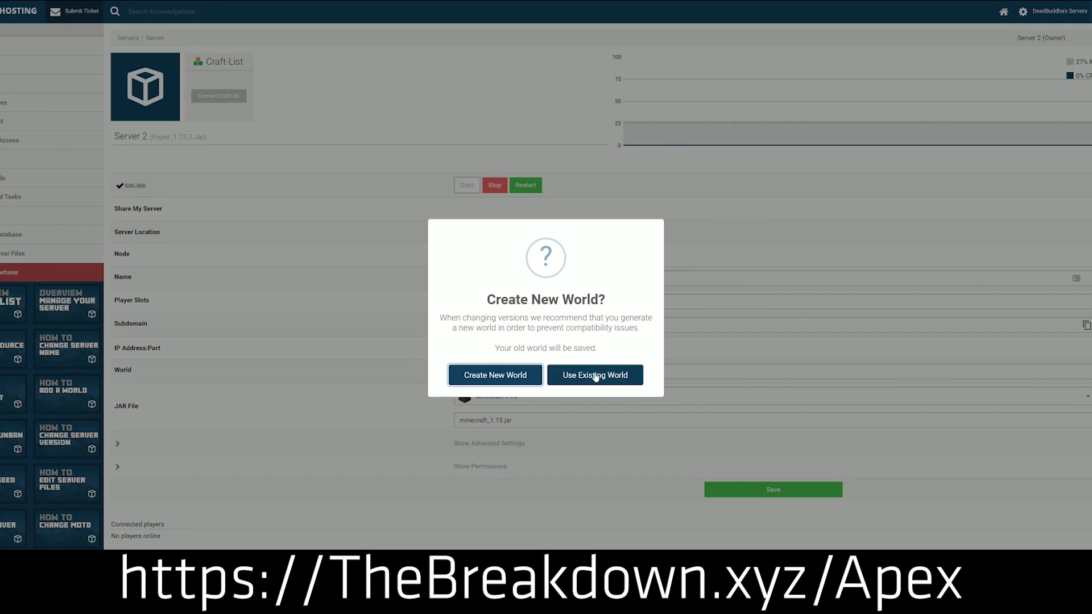
left_click(596, 375)
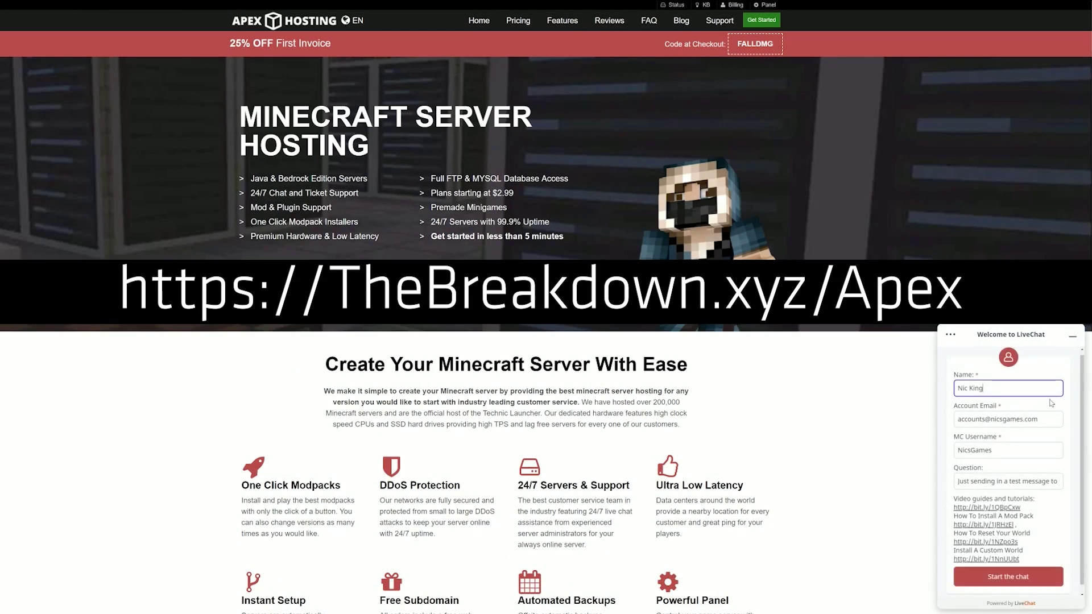
Start the live chat with the completed contact form and send the support agent the copied message.
left_click(1002, 571)
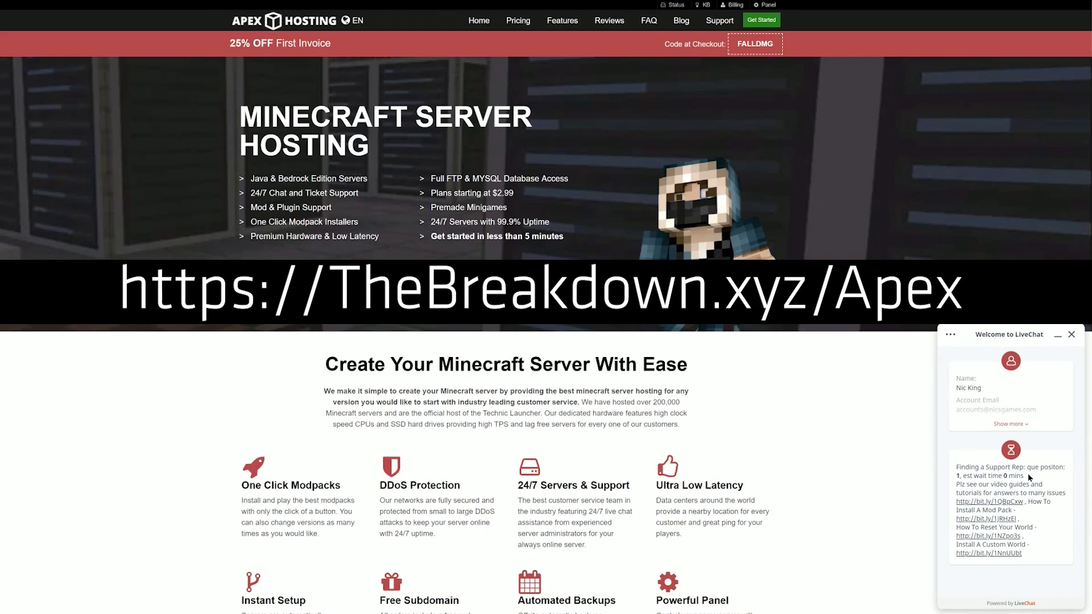
left_click_drag(1024, 476, 956, 476)
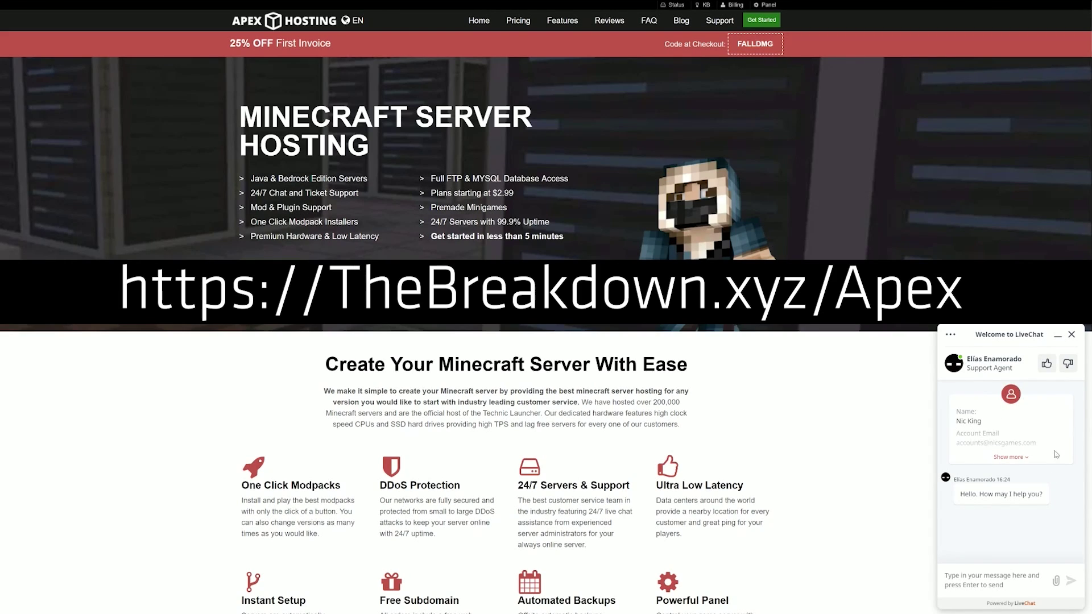
type("Hey! Just sending in a quick message to show how fast your support is in a video")
key("Return")
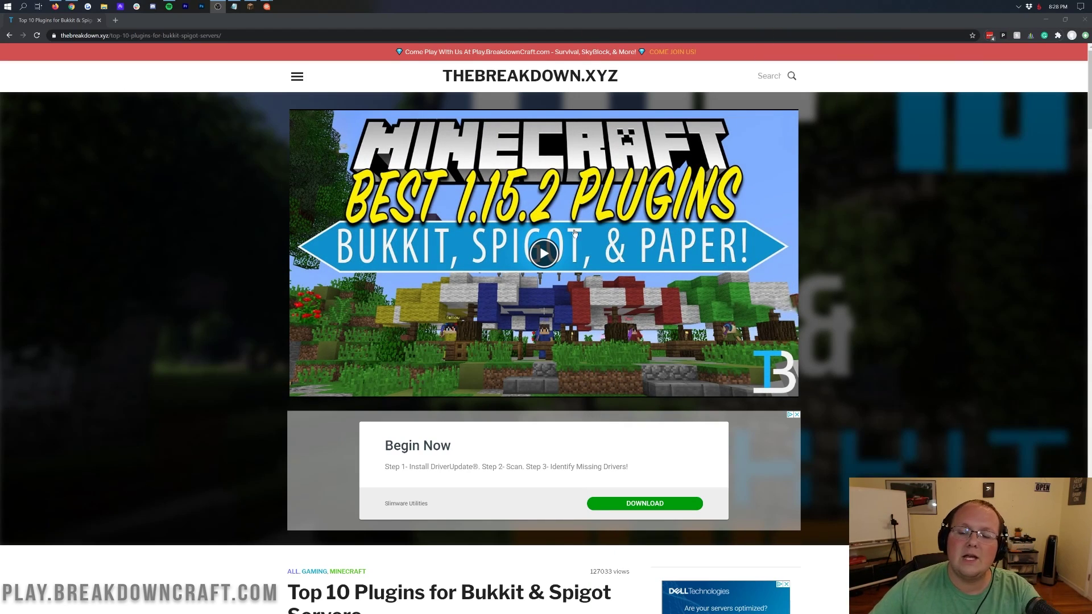
Examine the introduction and the EssentialsX section of the Top 10 Plugins for Bukkit & Spigot Servers article.
scroll(874, 339, "down", 5)
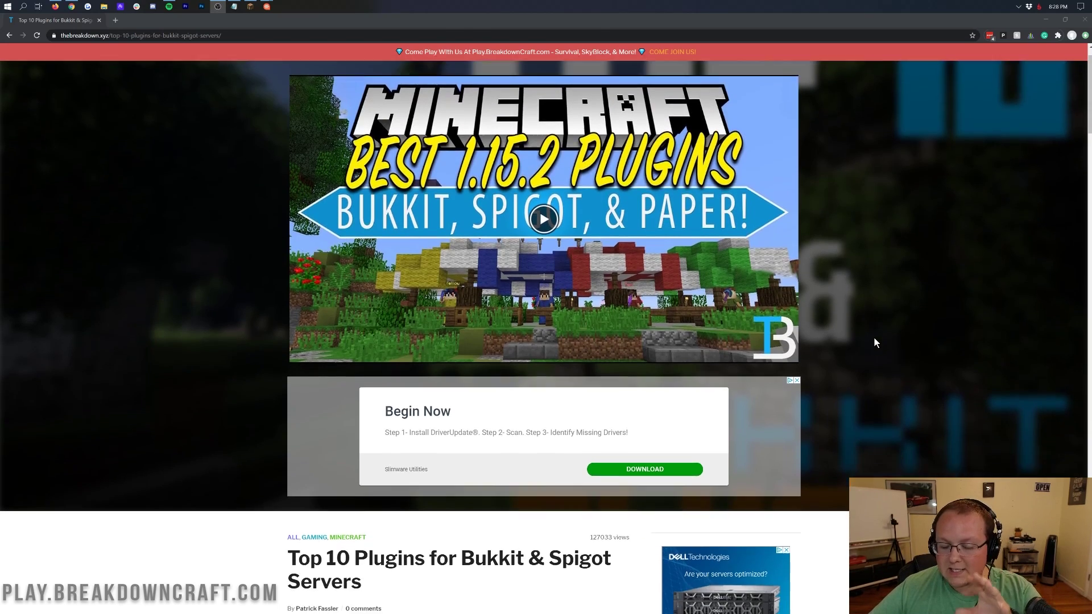
scroll(488, 351, "down", 2)
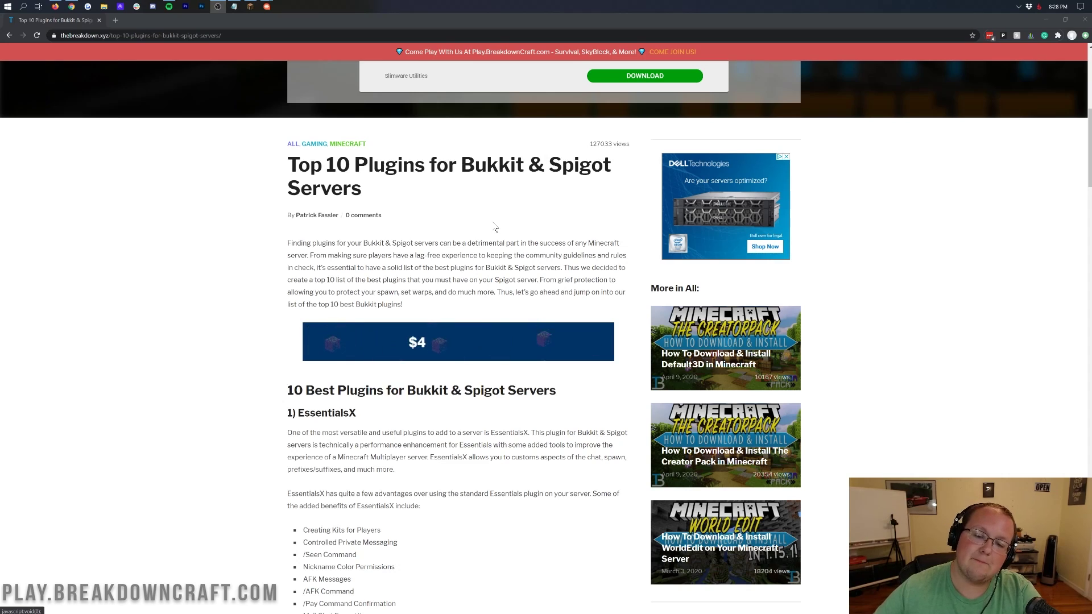
scroll(495, 227, "up", 7)
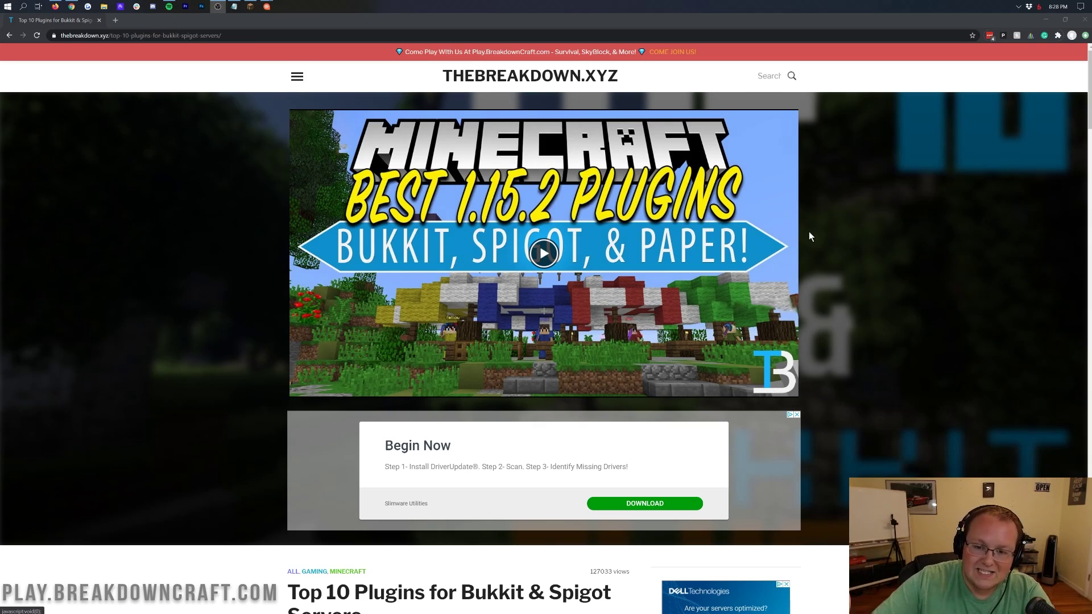
scroll(809, 231, "down", 6)
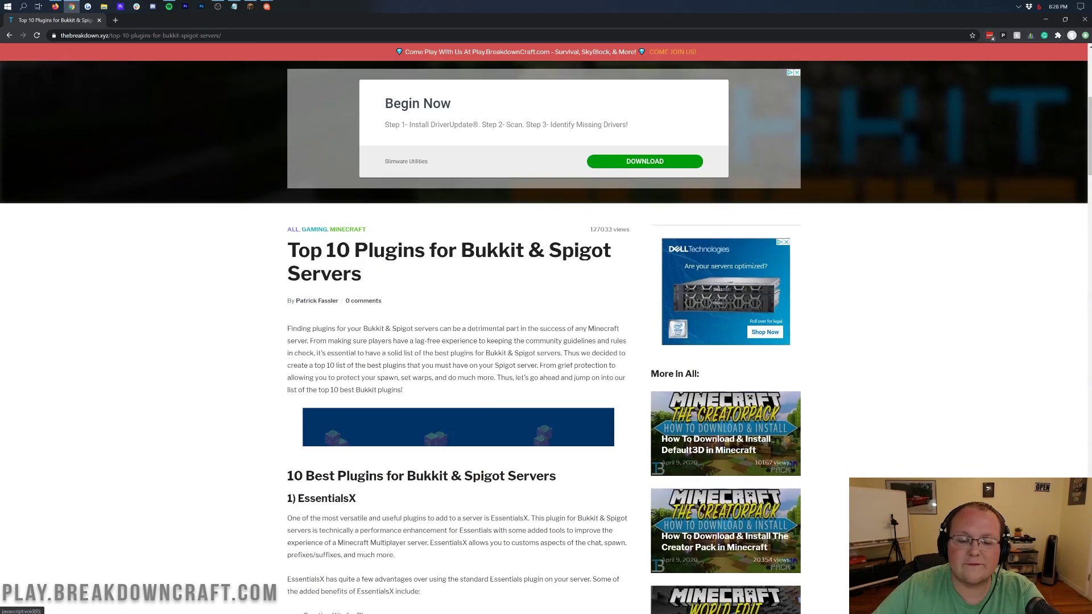
scroll(411, 288, "up", 4)
scroll(411, 289, "down", 5)
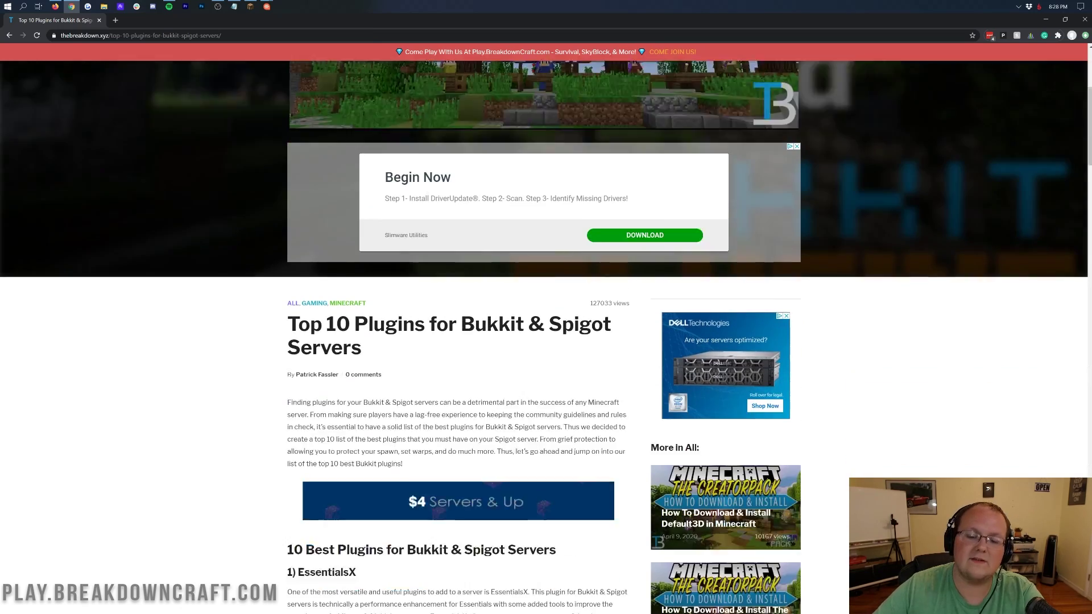
scroll(409, 288, "down", 4)
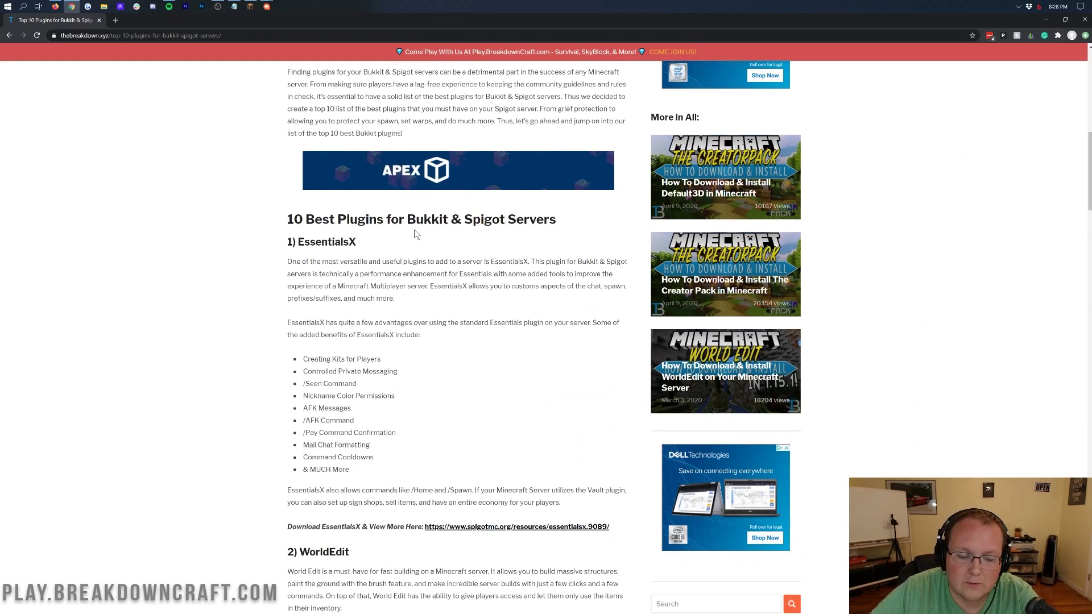
scroll(415, 234, "down", 1)
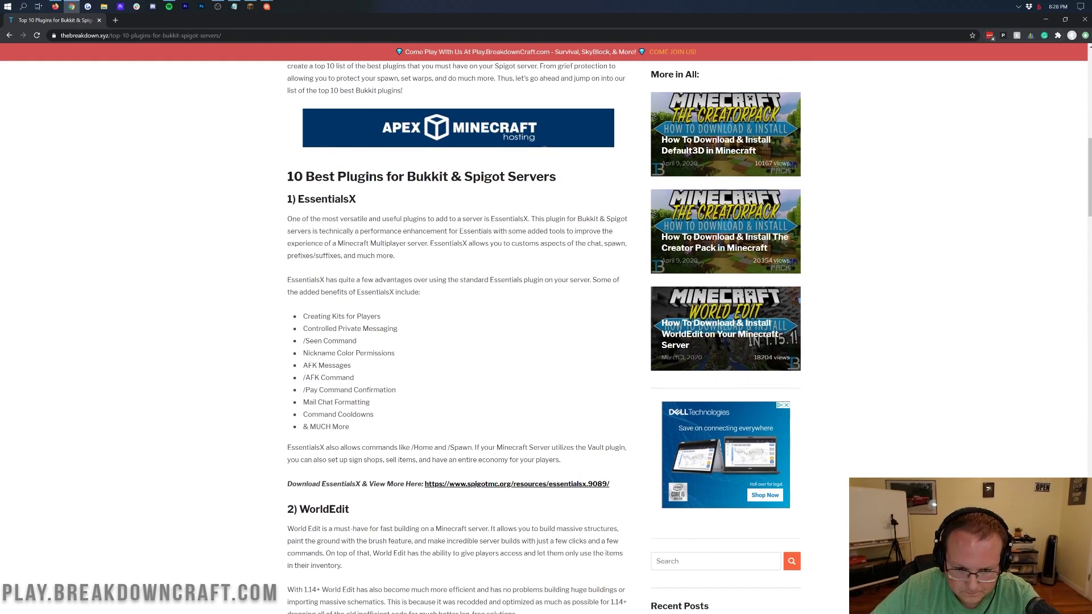
Open the article's EssentialsX and WorldEdit download links in new tabs.
scroll(453, 275, "down", 4)
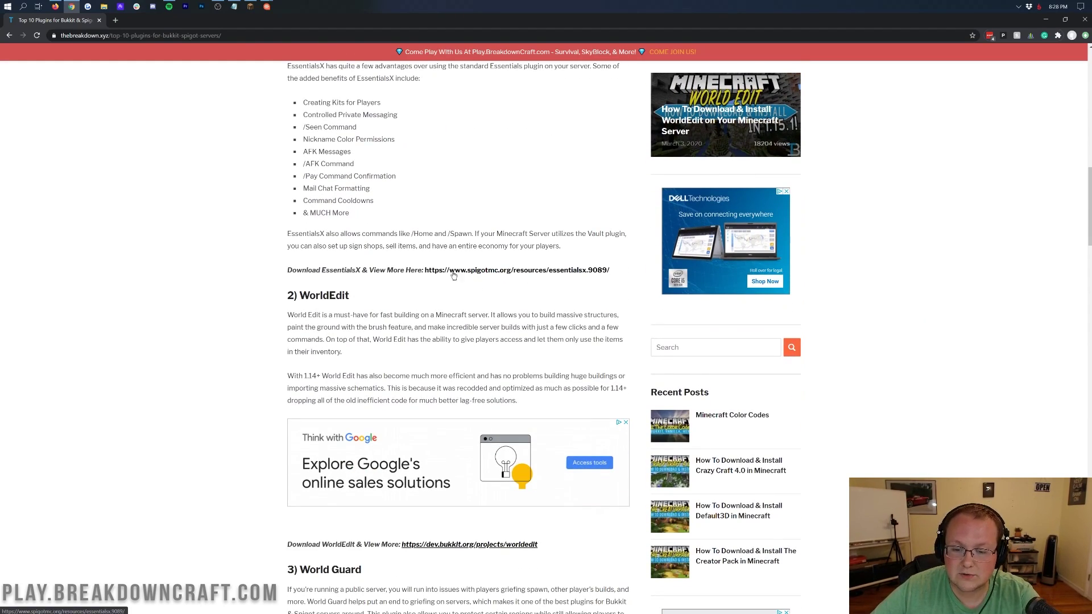
right_click(455, 275)
left_click(469, 278)
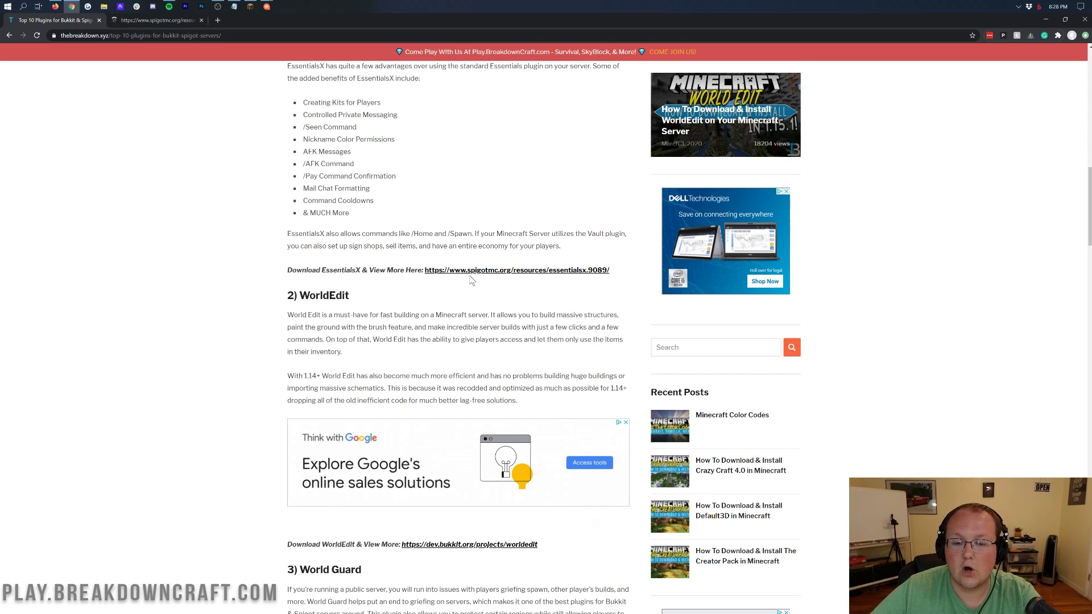
scroll(449, 287, "down", 5)
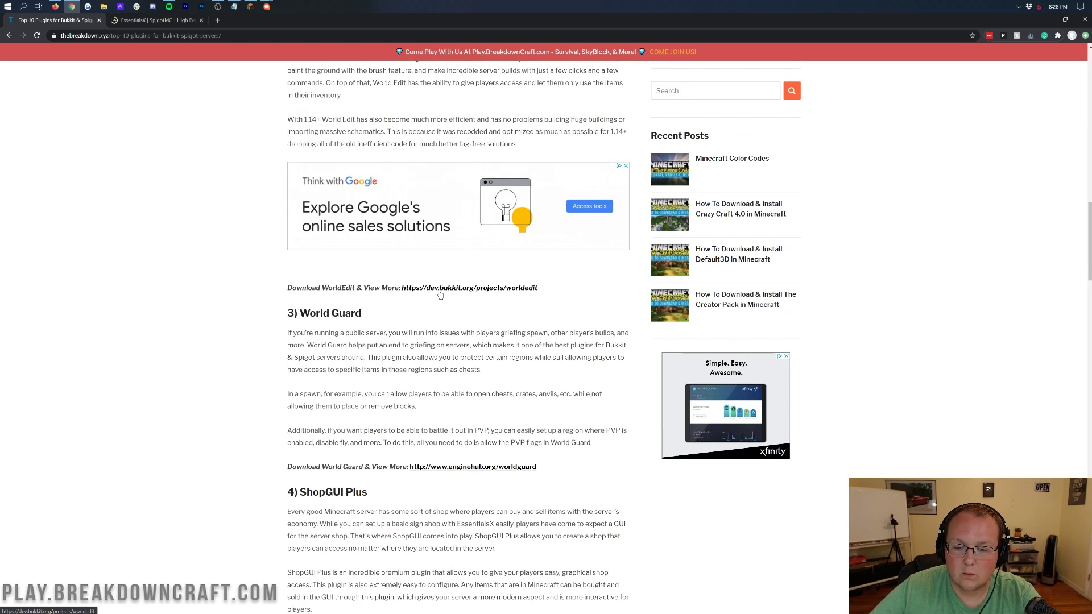
right_click(440, 295)
left_click(455, 298)
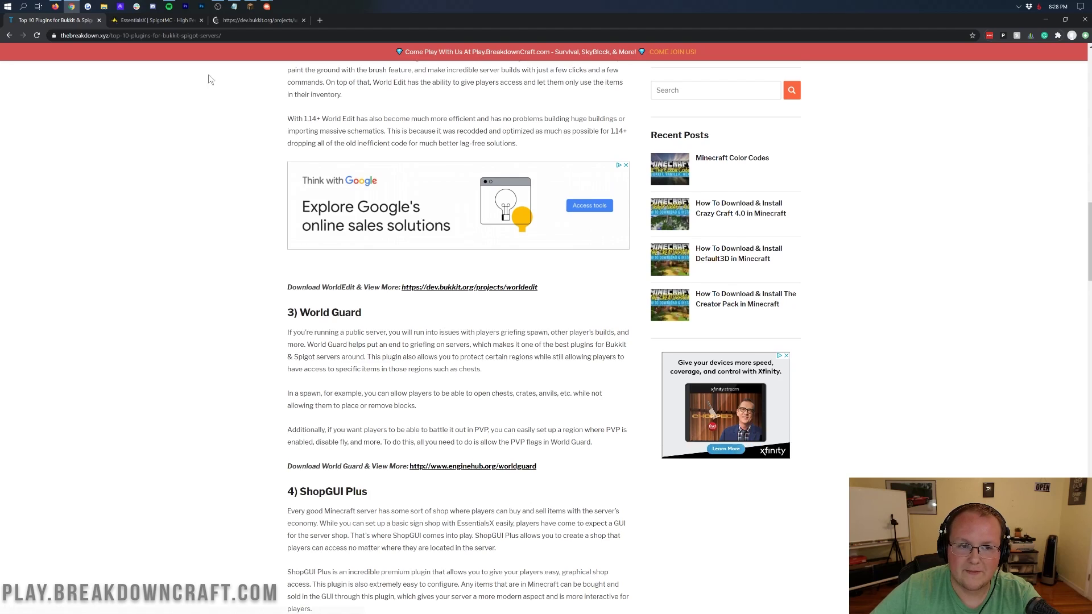
Download ShopGUI+ 1.41.0, keeping the flagged jar file, and EssentialsX 2.18.1 from their SpigotMC pages.
scroll(210, 79, "down", 5)
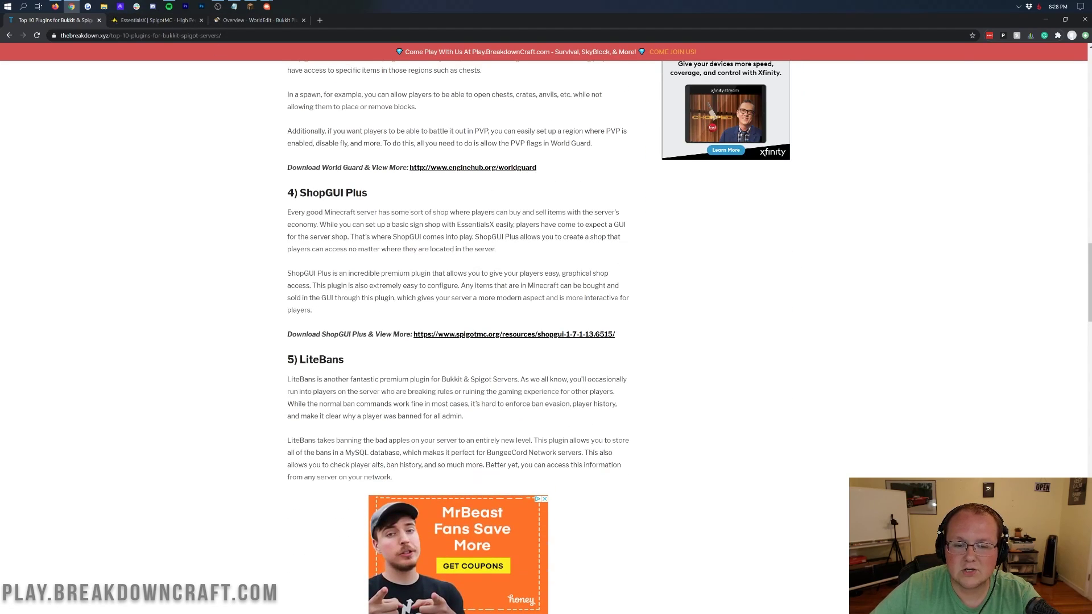
left_click(432, 334)
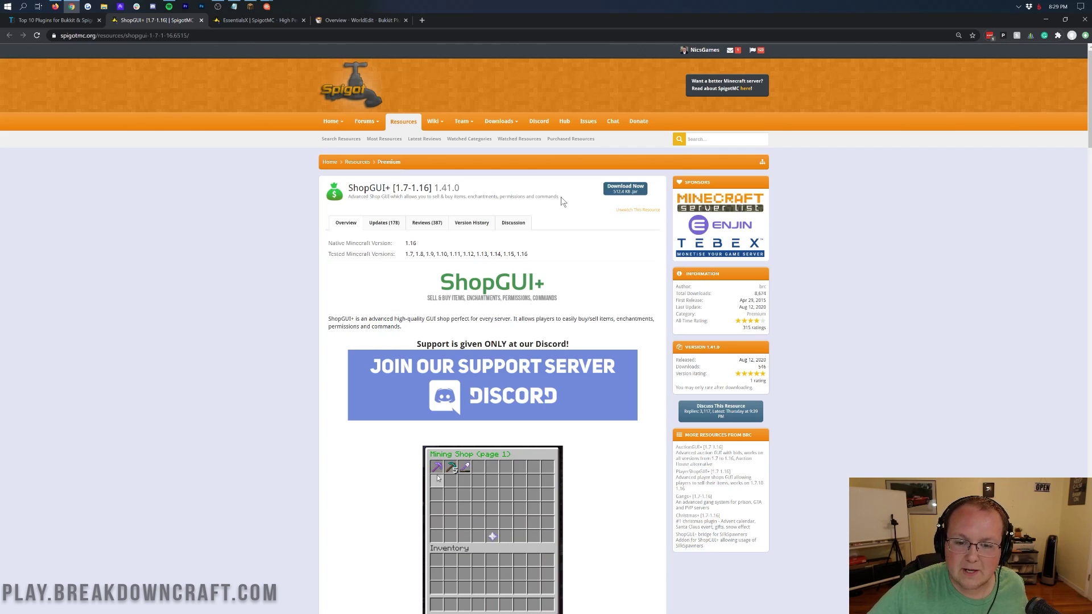
left_click(611, 189)
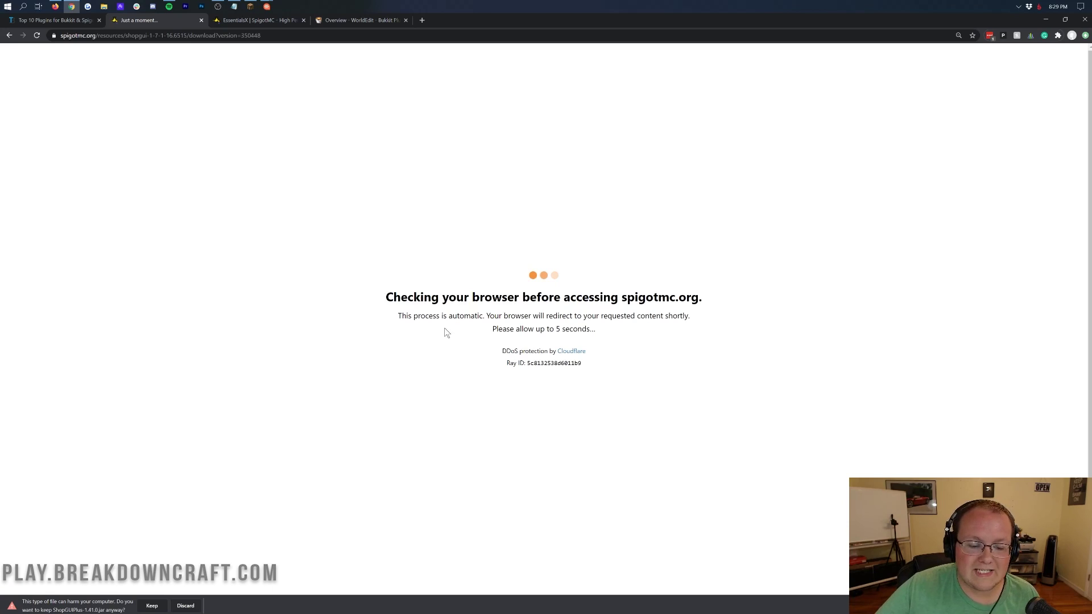
left_click(152, 606)
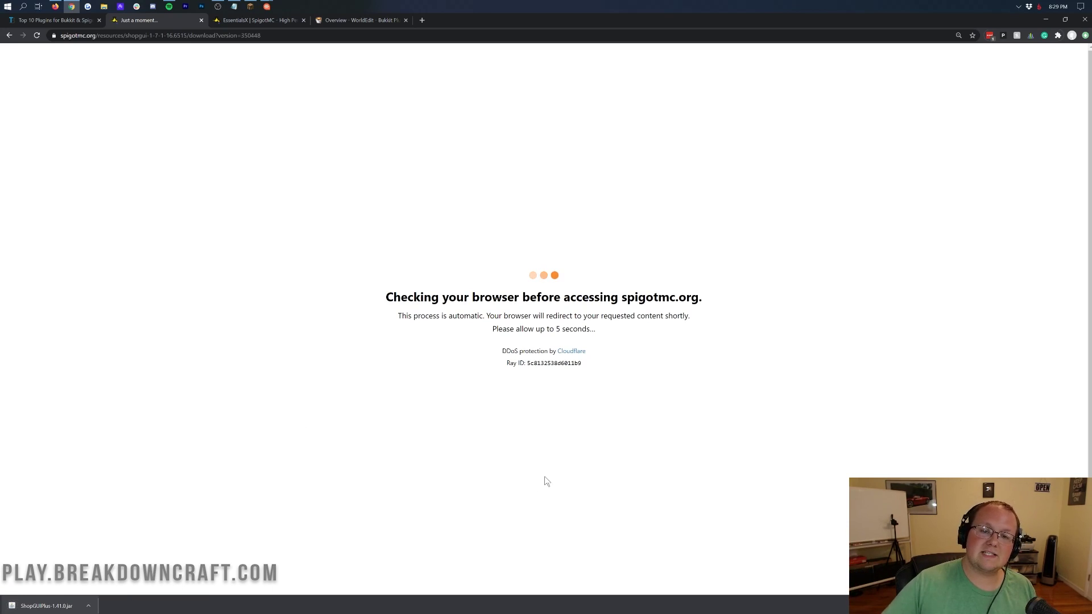
left_click(281, 19)
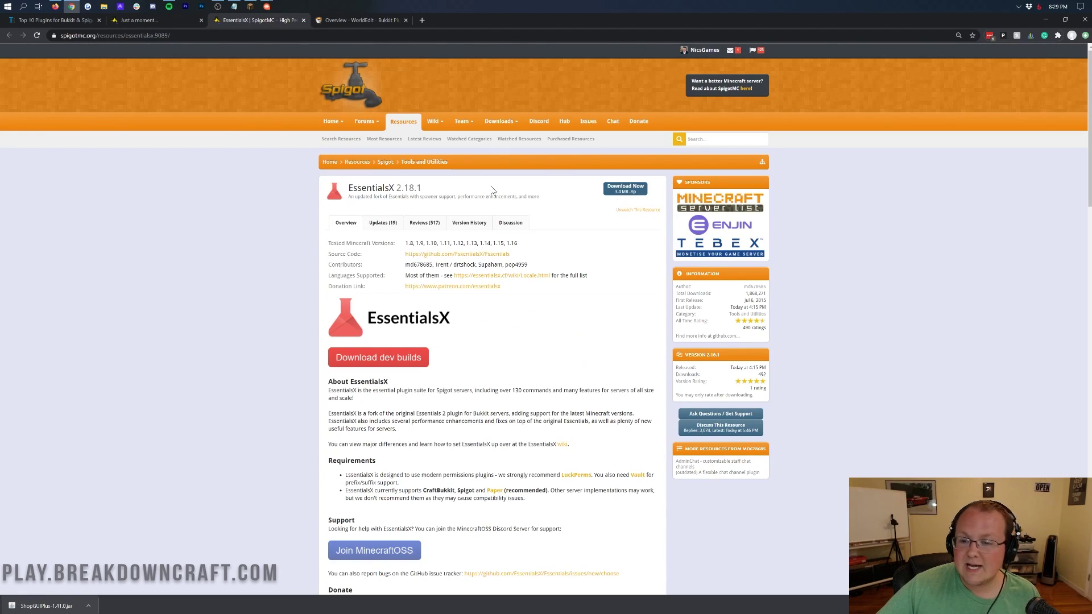
left_click(624, 193)
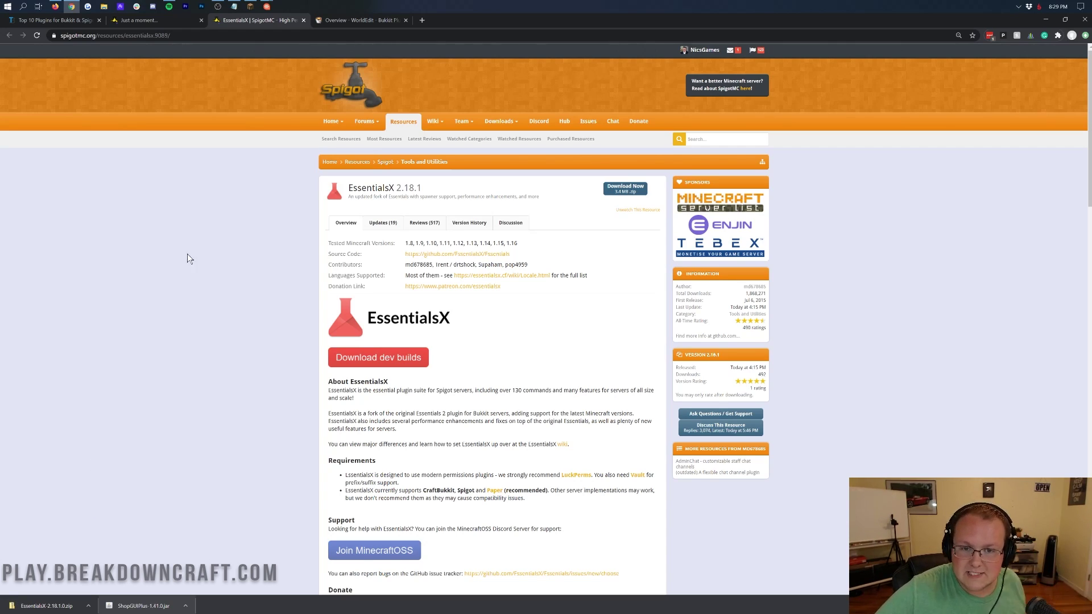
Download WorldEdit 7.2.0 Beta 4 (1.13.2 - 1.16.2) from the project's file list and keep the flagged jar file.
left_click(347, 19)
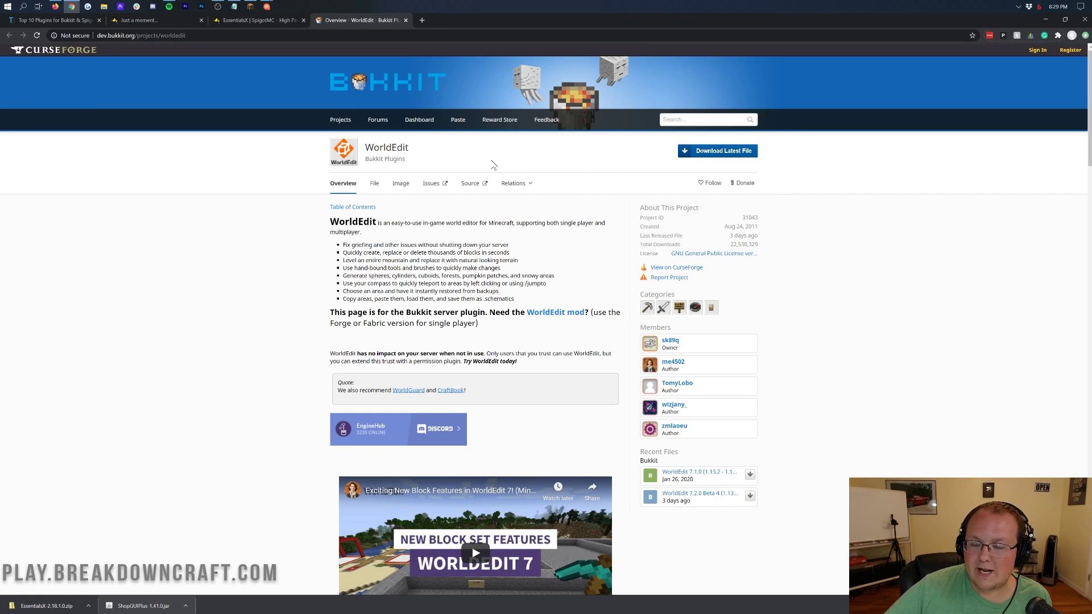
left_click(375, 187)
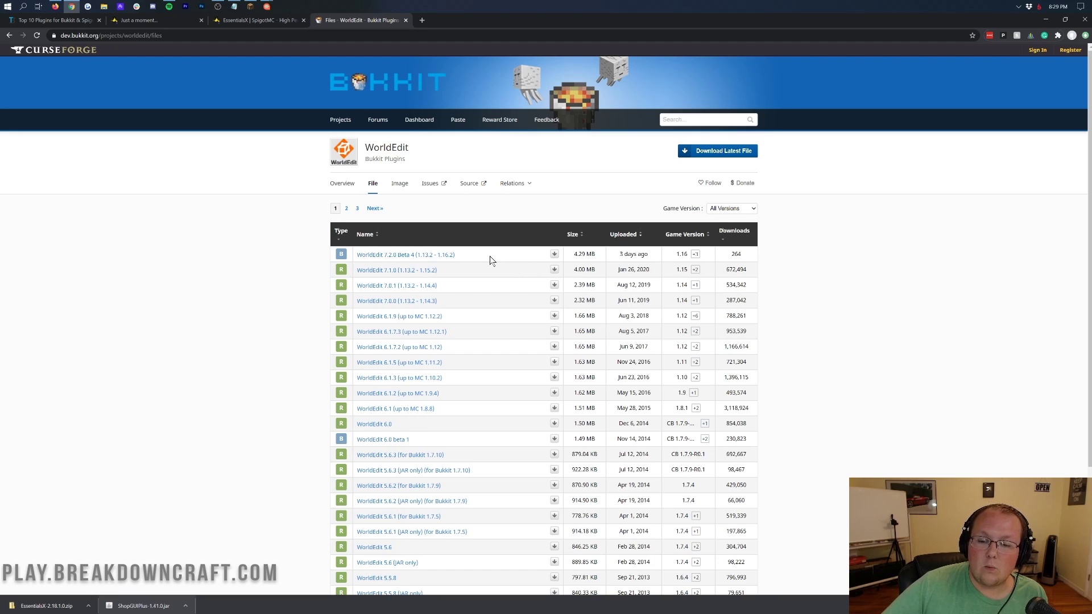
left_click(555, 254)
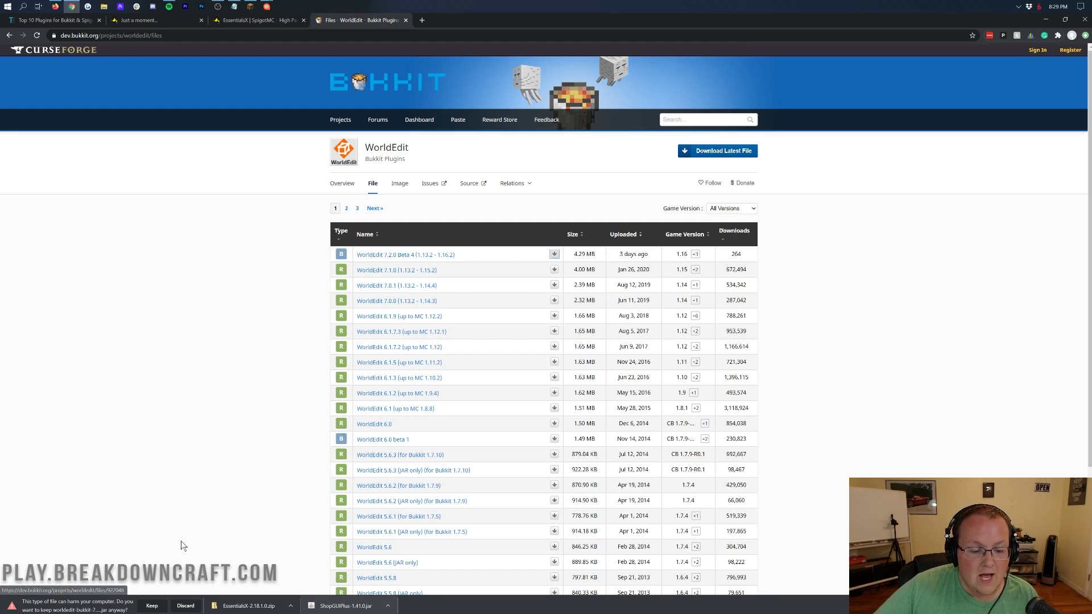
left_click(145, 606)
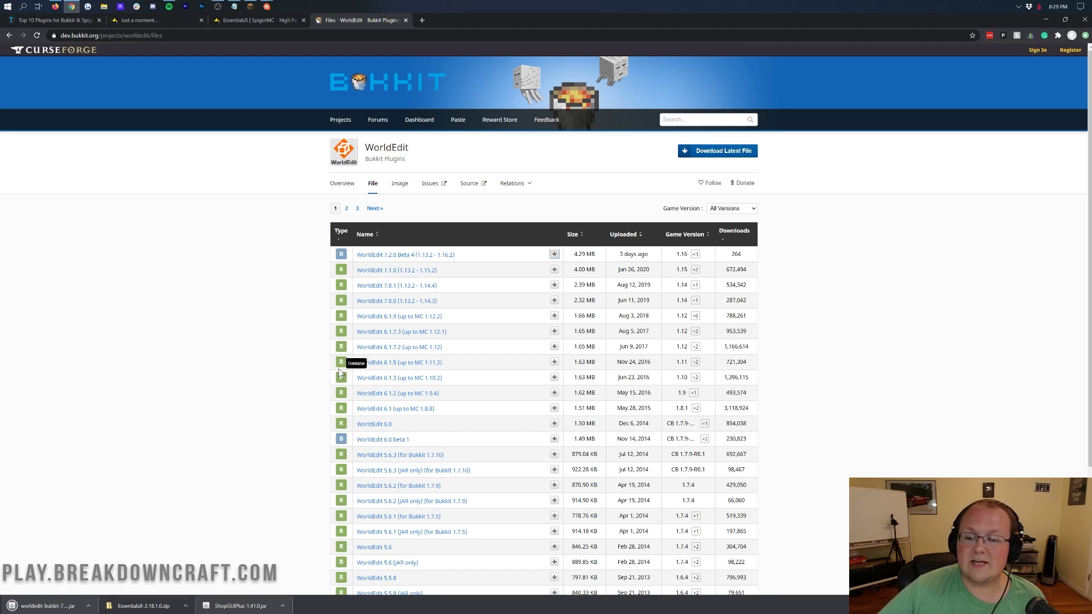
Line up the downloaded ShopGUI+, EssentialsX and WorldEdit files on the desktop and delete the leftover Unconfirmed download files.
left_click(1047, 20)
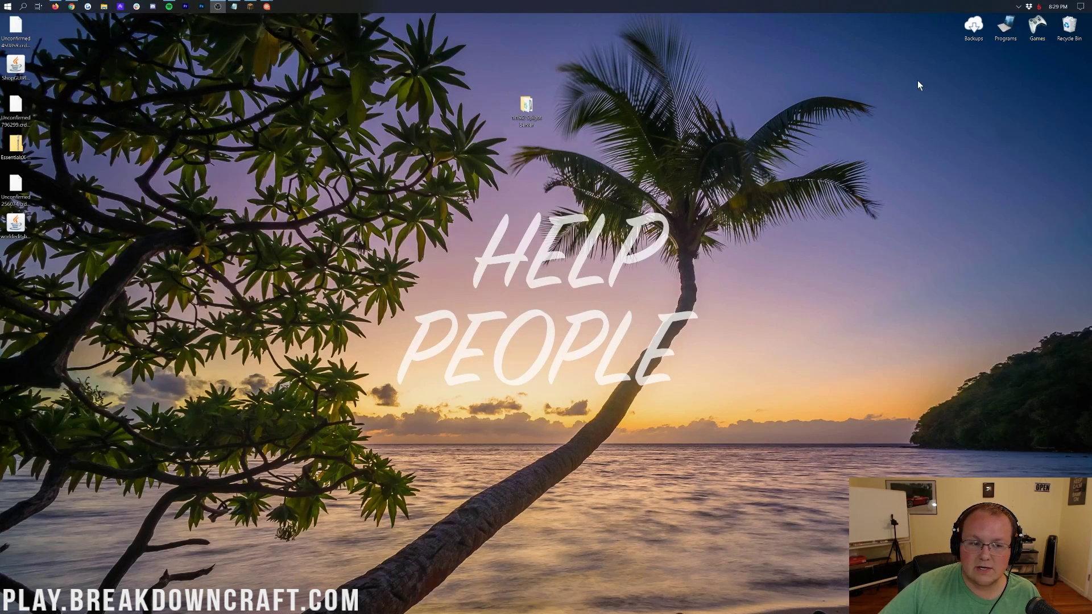
left_click_drag(15, 64, 303, 66)
left_click_drag(15, 145, 367, 71)
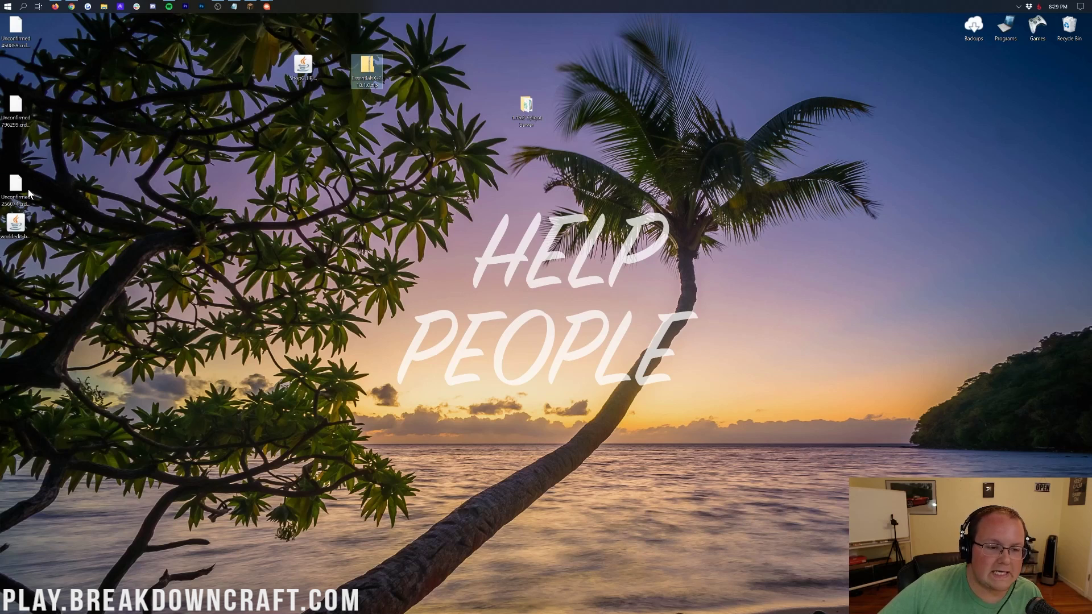
left_click_drag(16, 223, 431, 71)
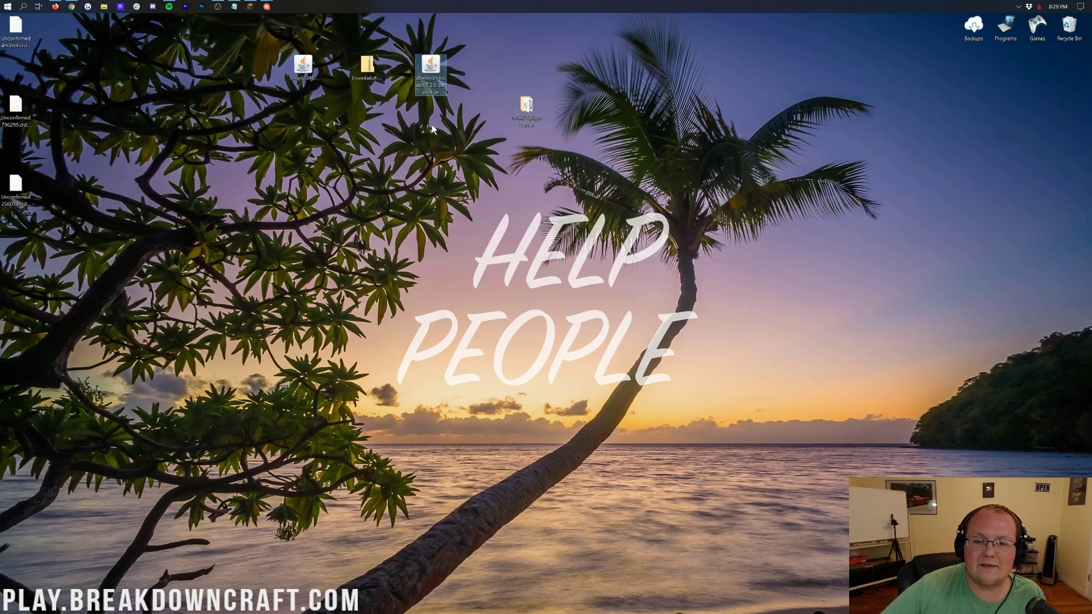
left_click_drag(208, 235, 935, 430)
key("Delete")
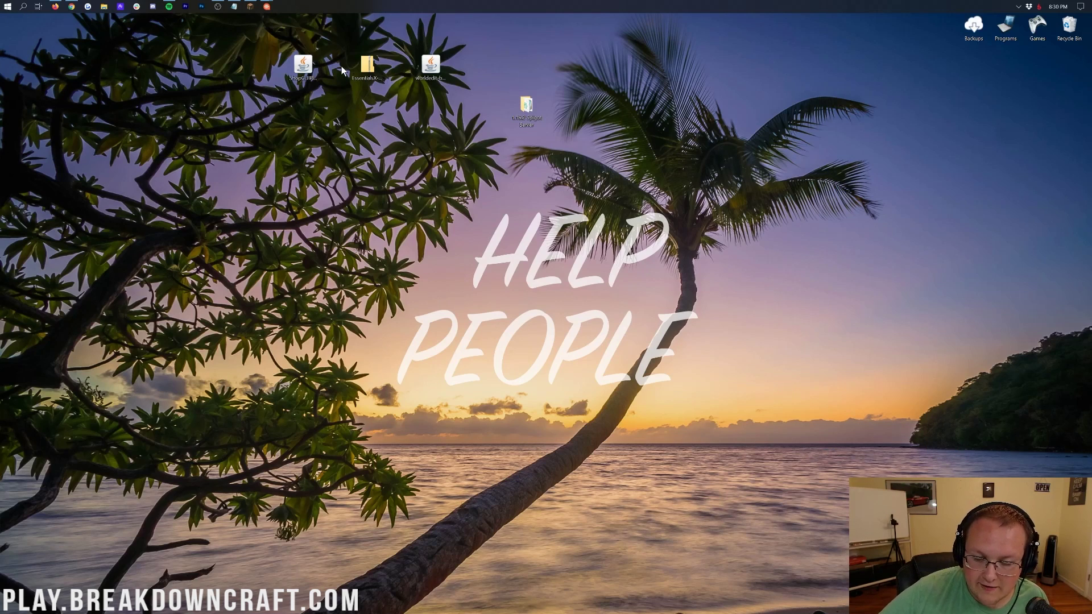
Search the computer for "download" and open the Downloads folder.
left_click(359, 70)
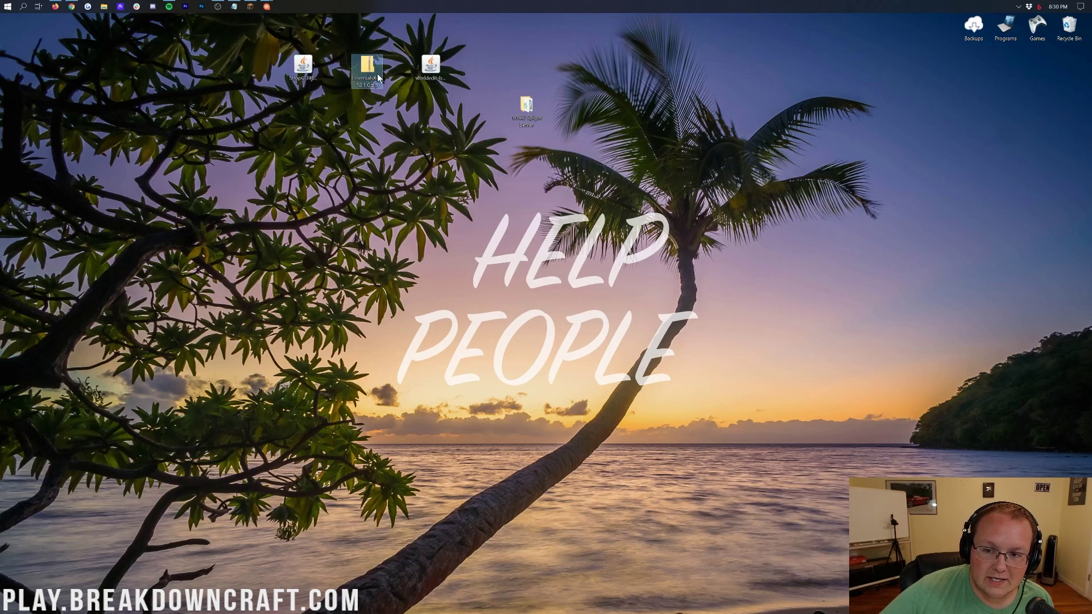
left_click_drag(153, 15, 479, 155)
left_click(346, 244)
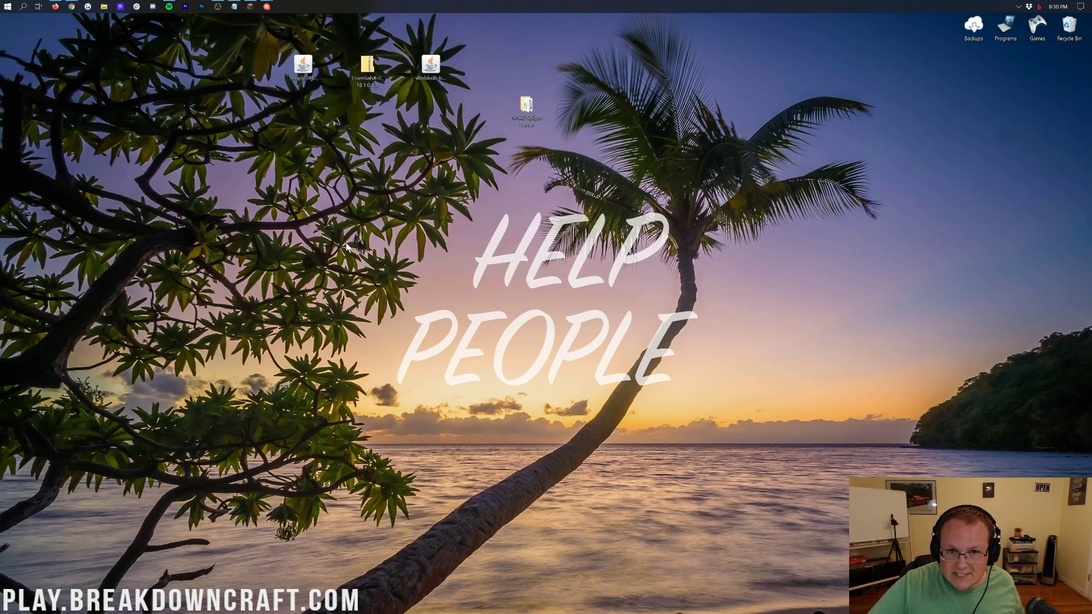
left_click(2, 5)
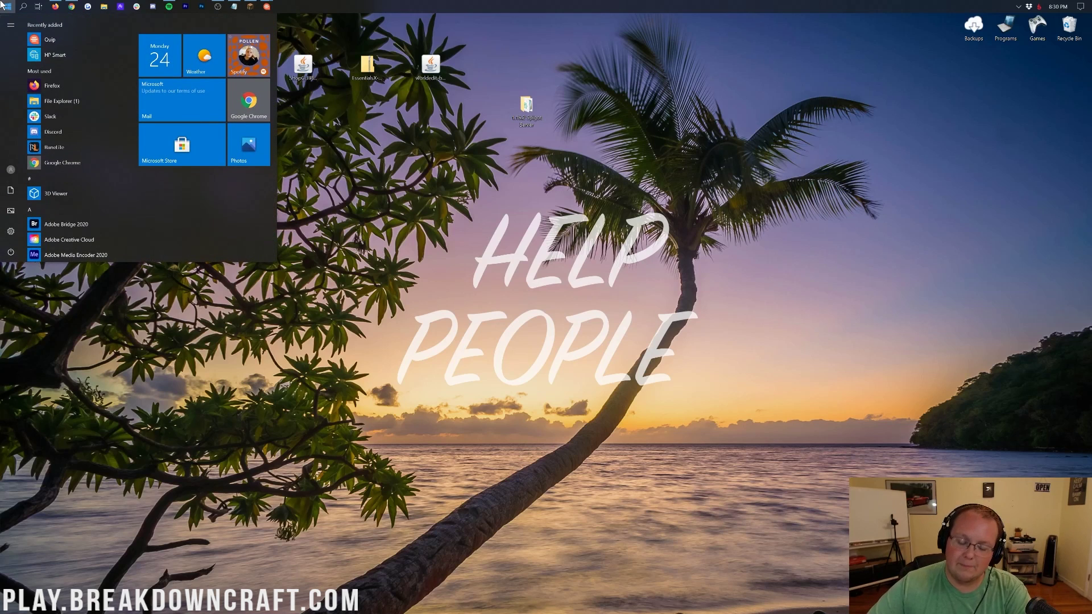
type("download")
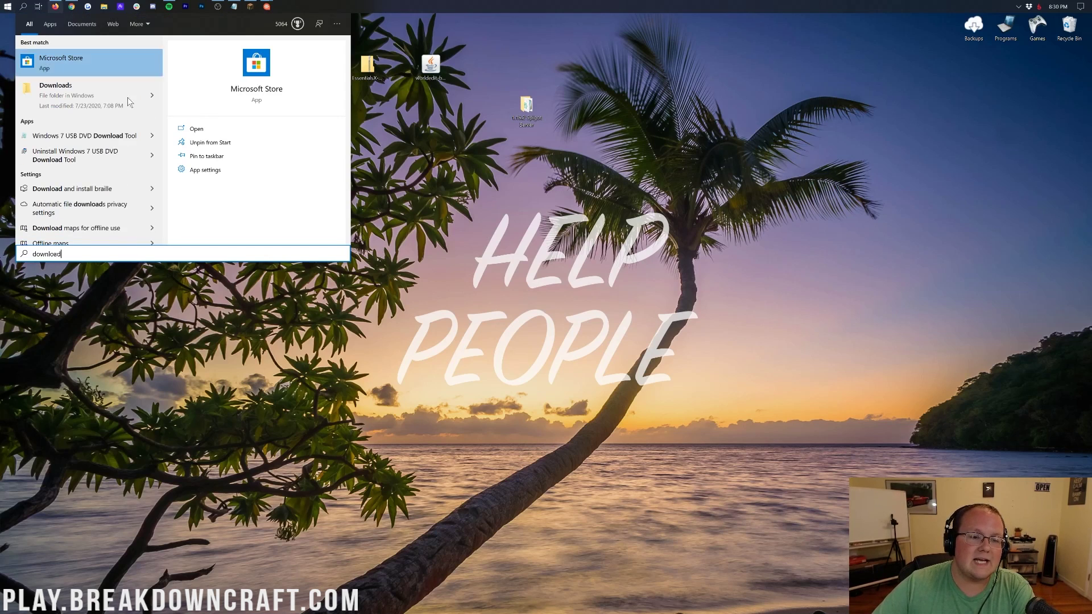
left_click(51, 96)
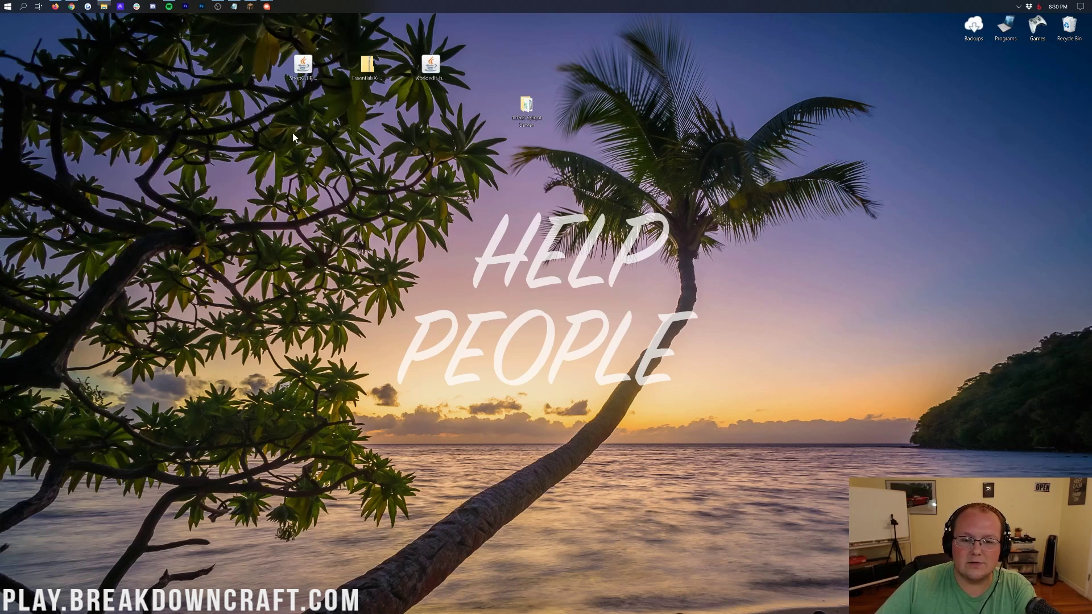
Close the Downloads folder and shift the three plugin files slightly across the desktop.
left_click_drag(260, 70, 312, 73)
left_click_drag(314, 66, 348, 71)
left_click(320, 94)
left_click(763, 133)
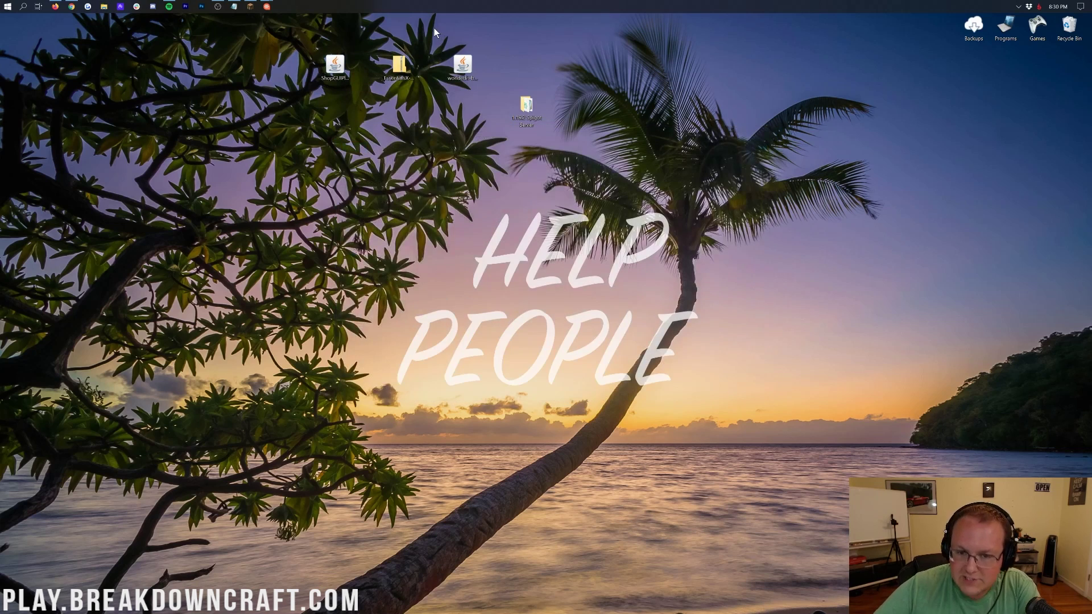
Extract the EssentialsX, EssentialsXChat and EssentialsXSpawn 2.18.1.0 jars from the EssentialsX zip to the desktop, then close the archive.
double_click(408, 76)
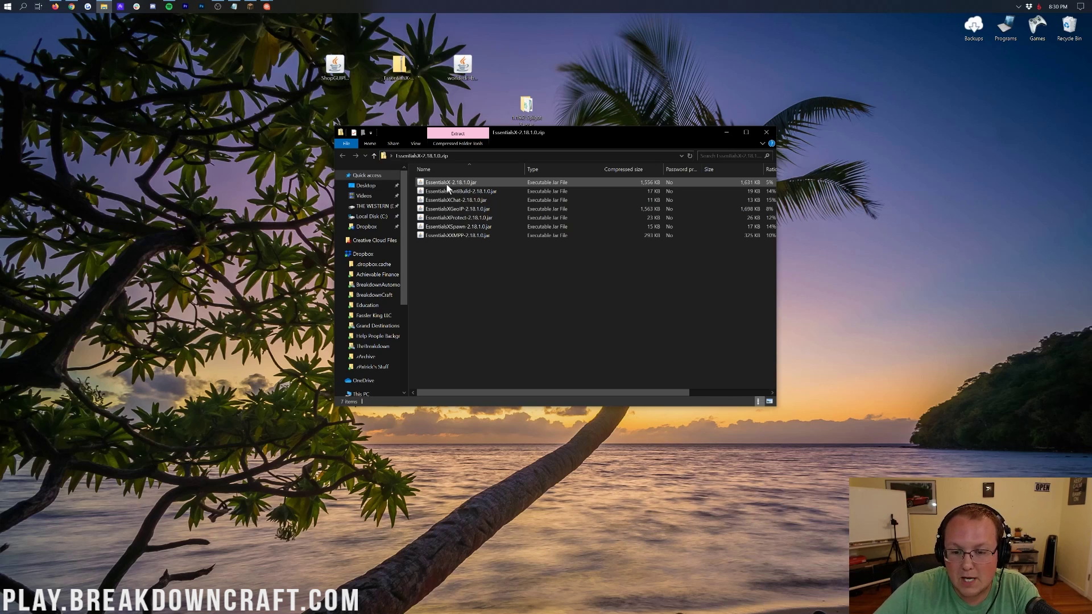
left_click(442, 185)
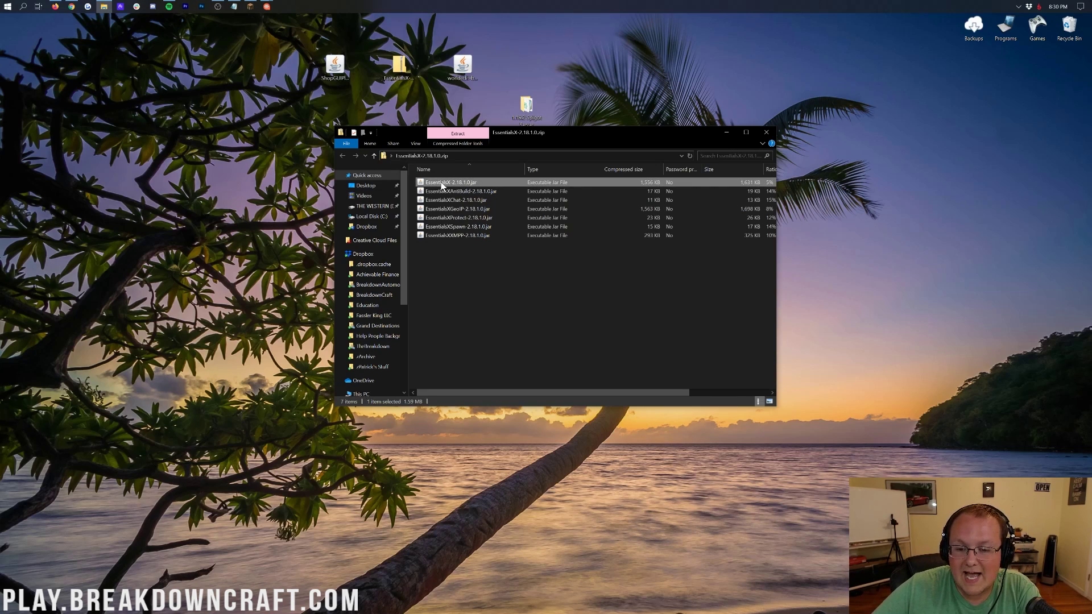
left_click(456, 200, "ctrl")
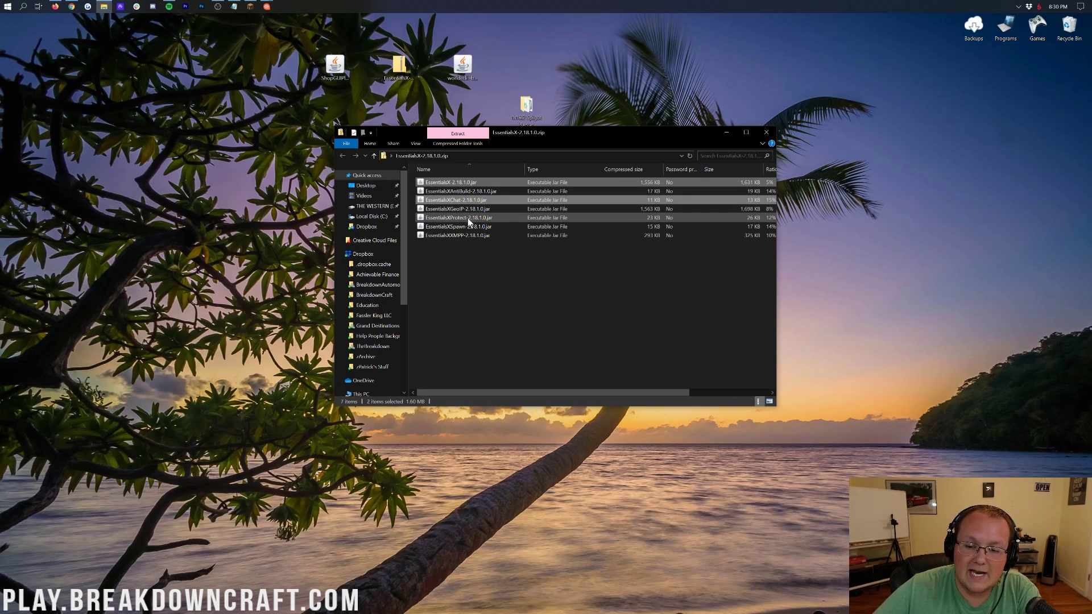
left_click(466, 226, "ctrl")
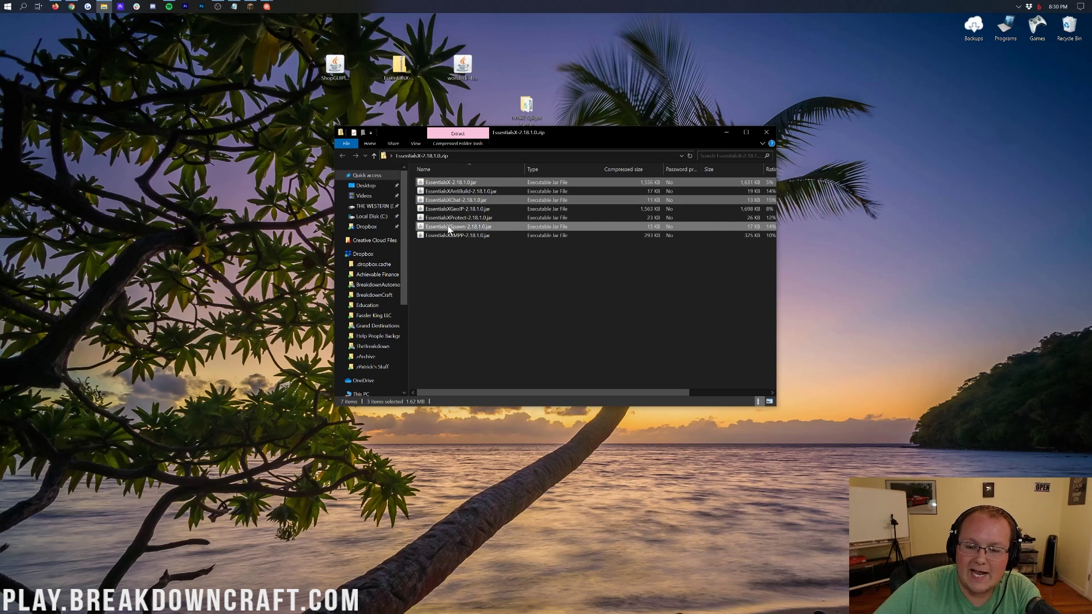
left_click_drag(467, 224, 292, 108)
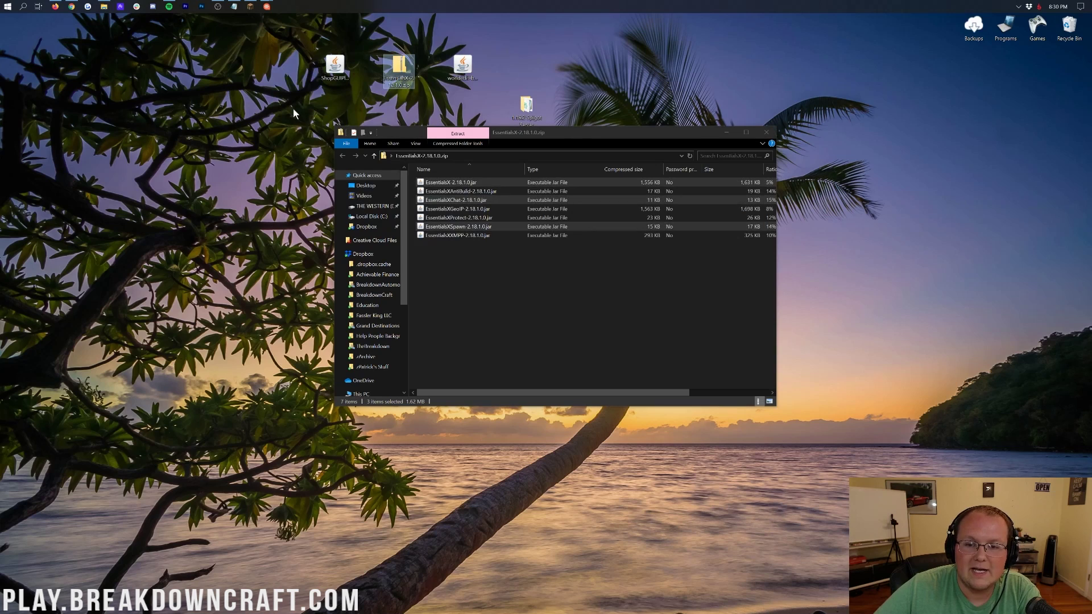
left_click(766, 132)
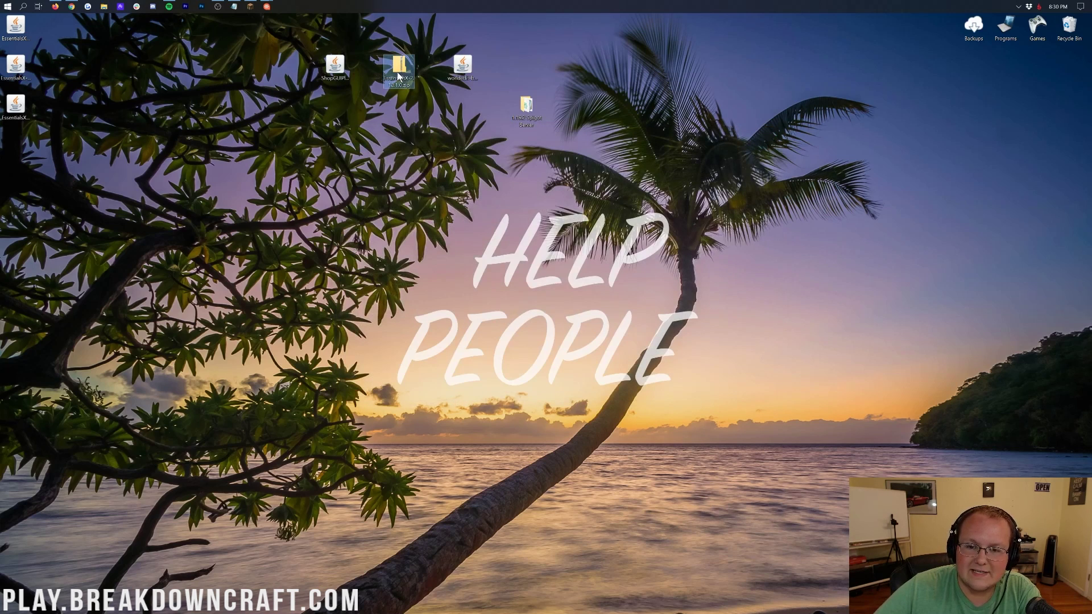
Discard the EssentialsX zip in the Recycle Bin and group the three extracted jars with the ShopGUI+ and WorldEdit jars.
left_click_drag(406, 73, 1068, 28)
left_click_drag(15, 25, 398, 70)
left_click_drag(16, 65, 399, 109)
left_click_drag(16, 105, 461, 118)
left_click_drag(396, 110, 335, 112)
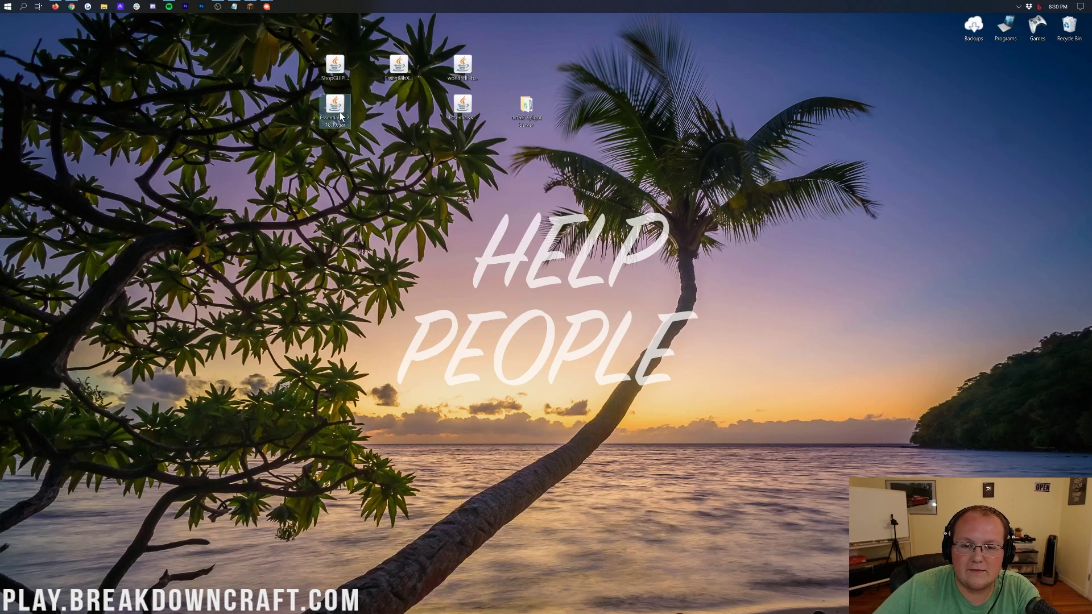
left_click(398, 61)
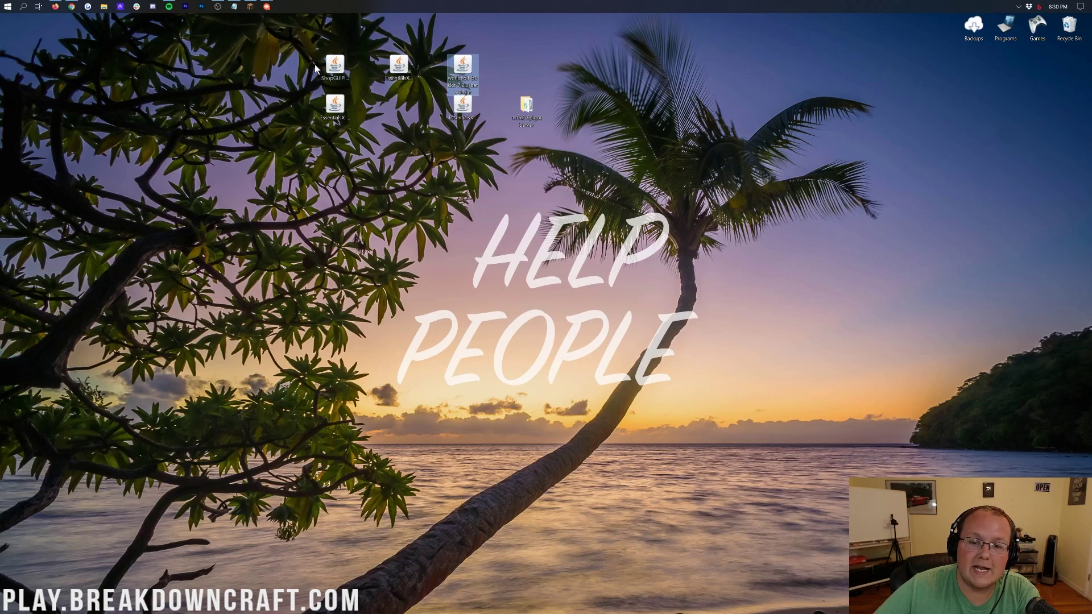
left_click(335, 65)
left_click(371, 197)
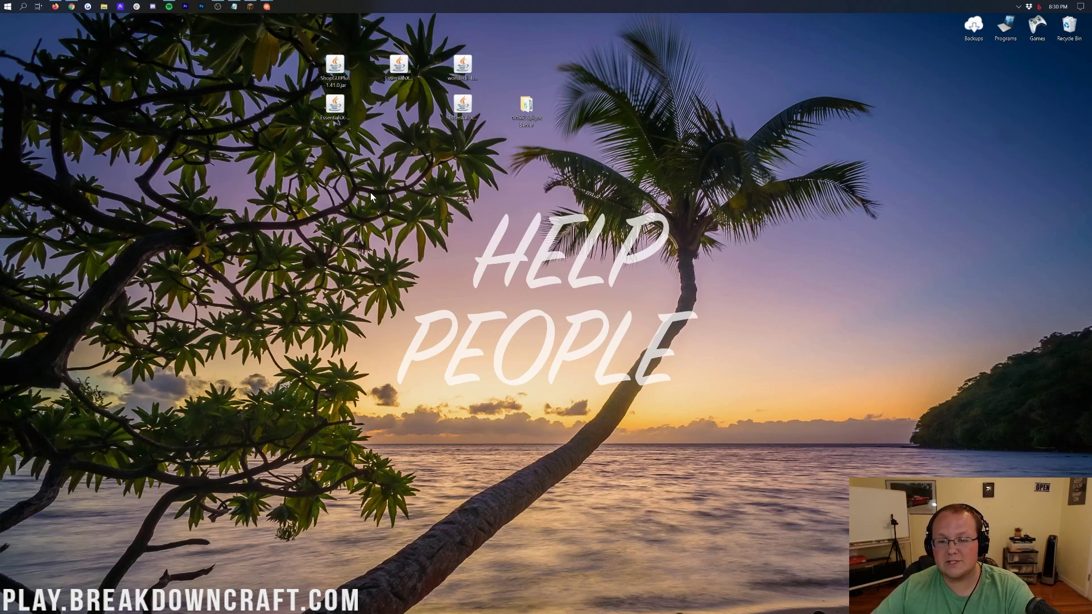
Move the ShopGUI+, WorldEdit and three EssentialsX jars from the desktop into the 1.16.2 Spigot Server's plugins folder.
double_click(524, 122)
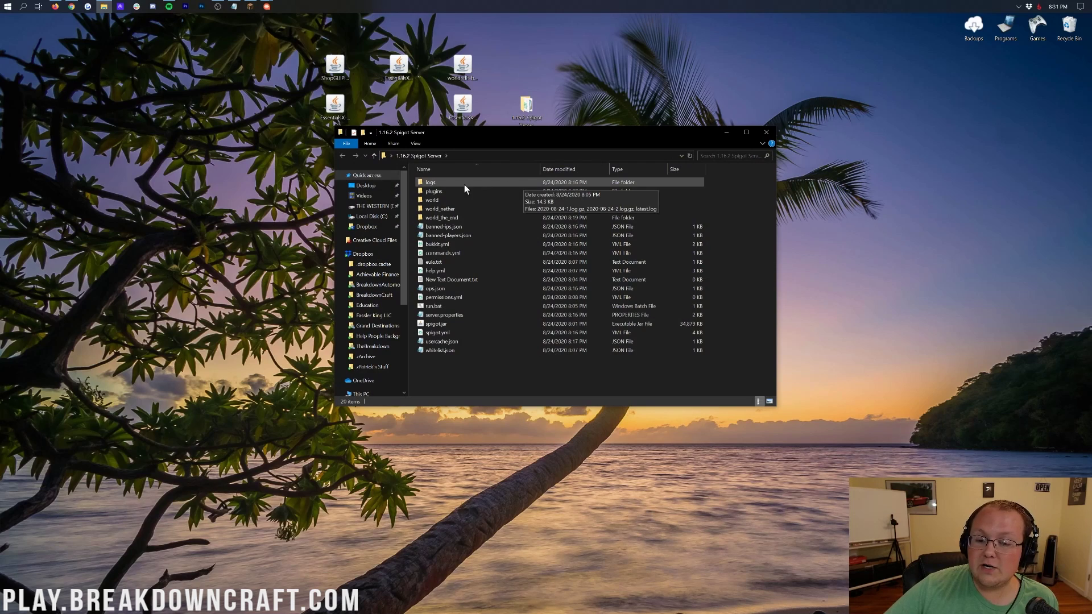
left_click(445, 191)
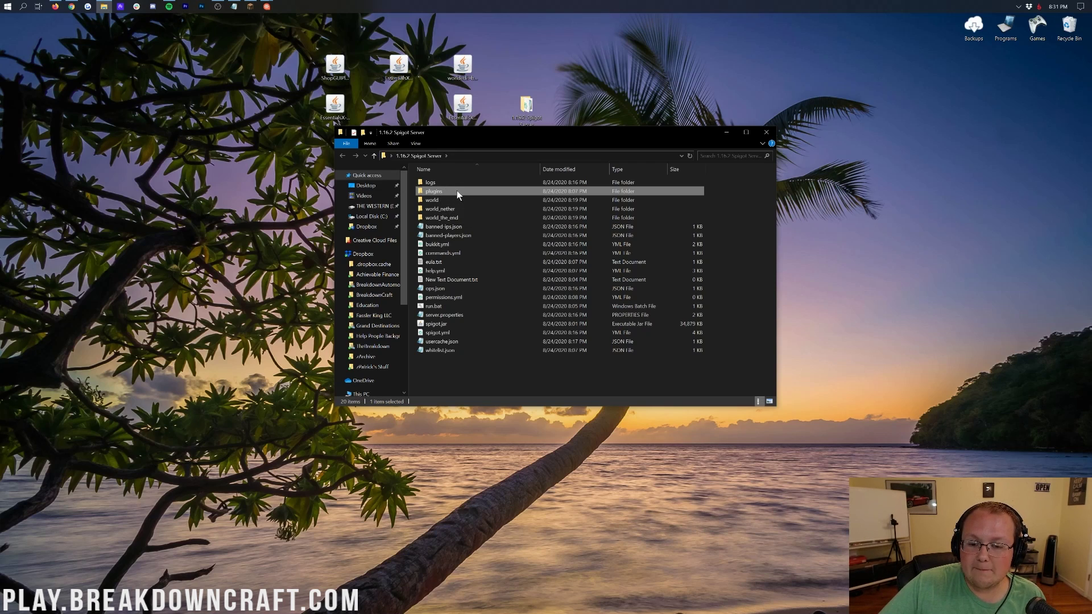
double_click(456, 190)
left_click_drag(275, 18, 462, 123)
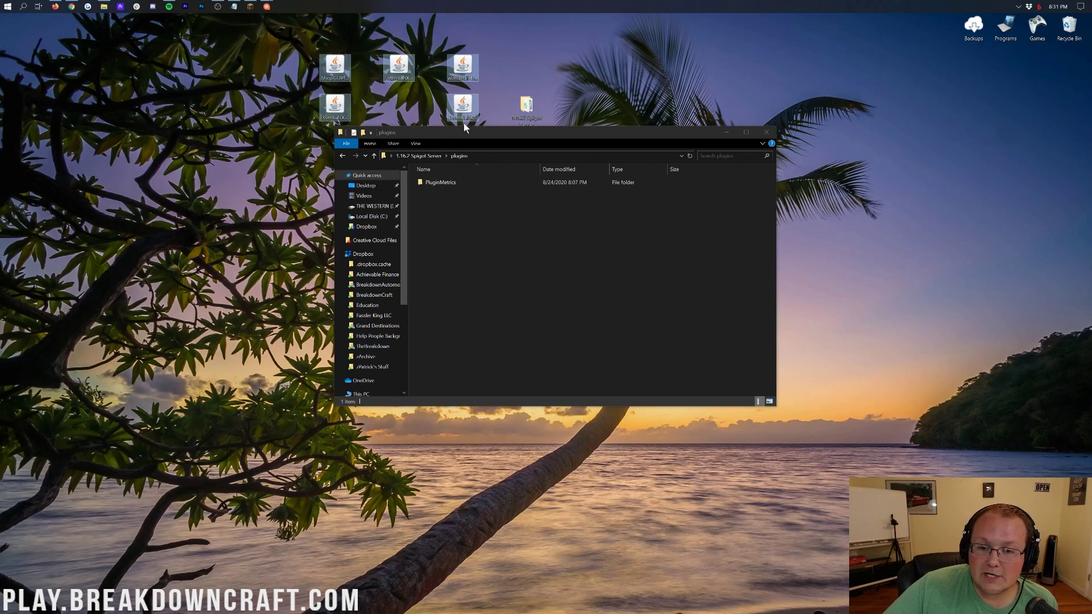
left_click(335, 66)
left_click_drag(335, 66, 520, 228)
left_click_drag(334, 105, 471, 243)
left_click_drag(471, 117, 498, 246)
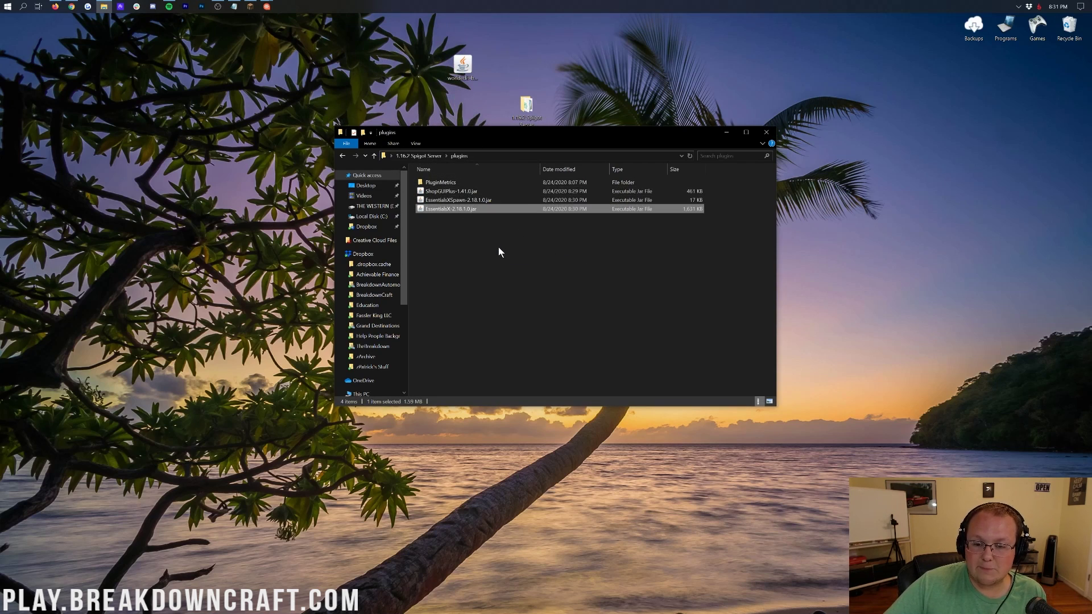
left_click_drag(458, 66, 489, 250)
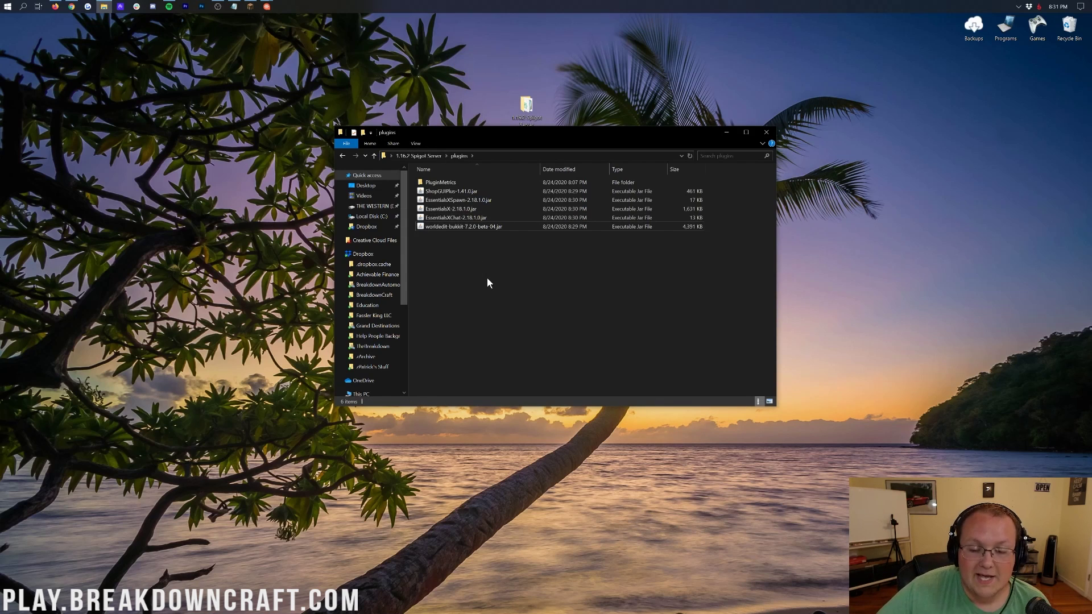
Return to the 1.16.2 Spigot Server folder and start the server with run.bat.
key("alt+Left")
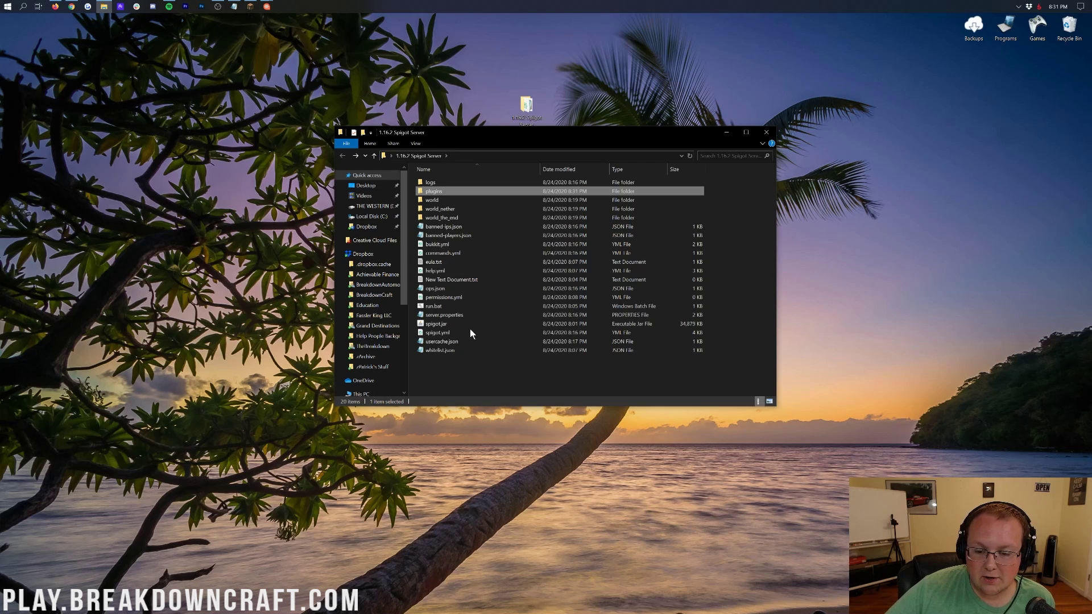
double_click(457, 309)
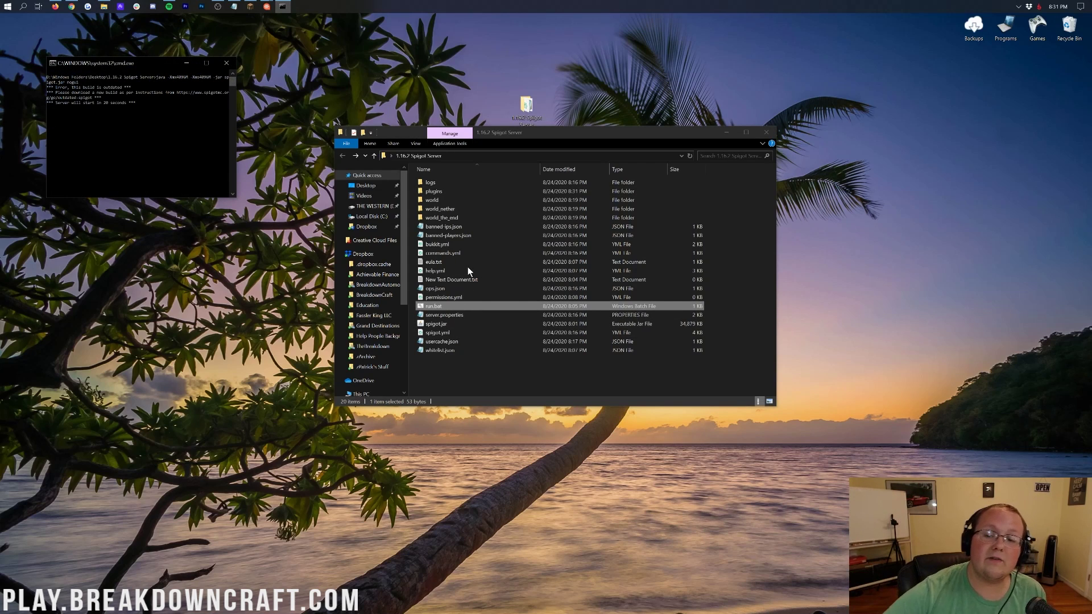
Examine the refreshed plugins folder for generated plugin folders and read the server console's ShopGUI+ messages.
double_click(455, 191)
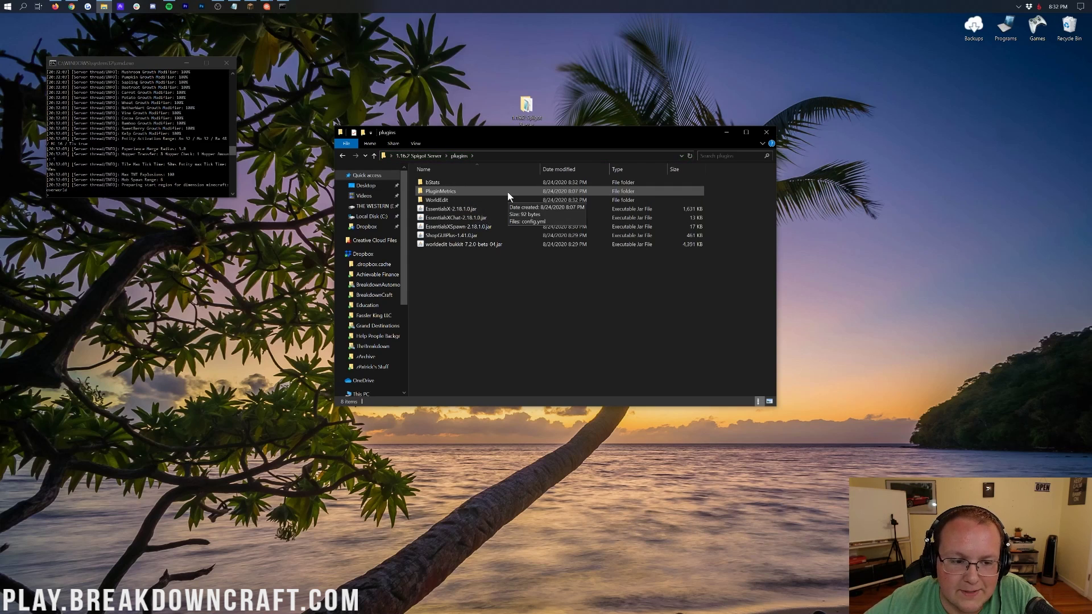
left_click(691, 155)
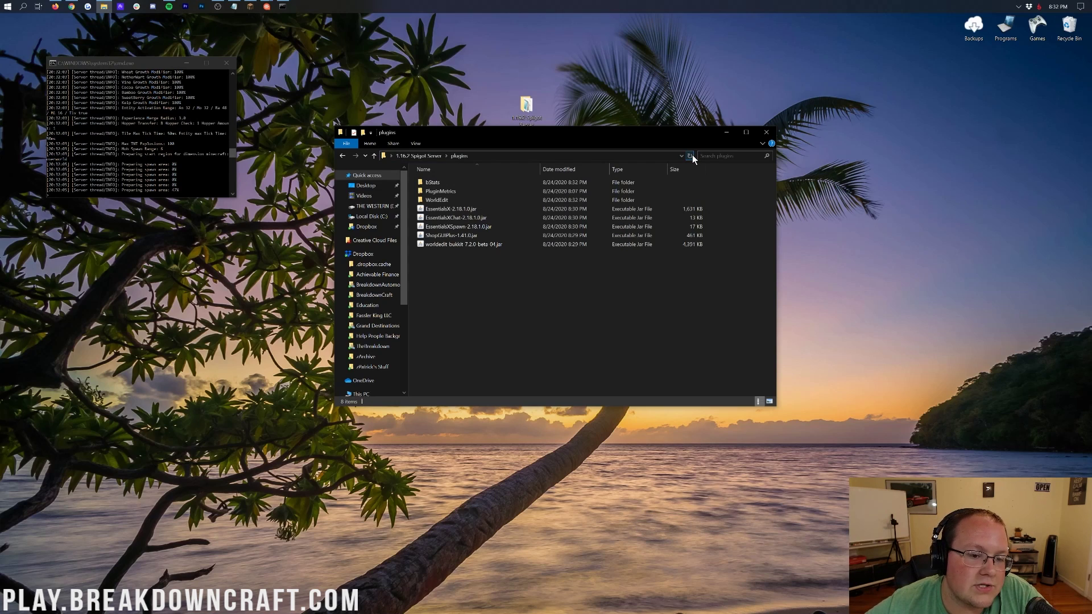
left_click(111, 182)
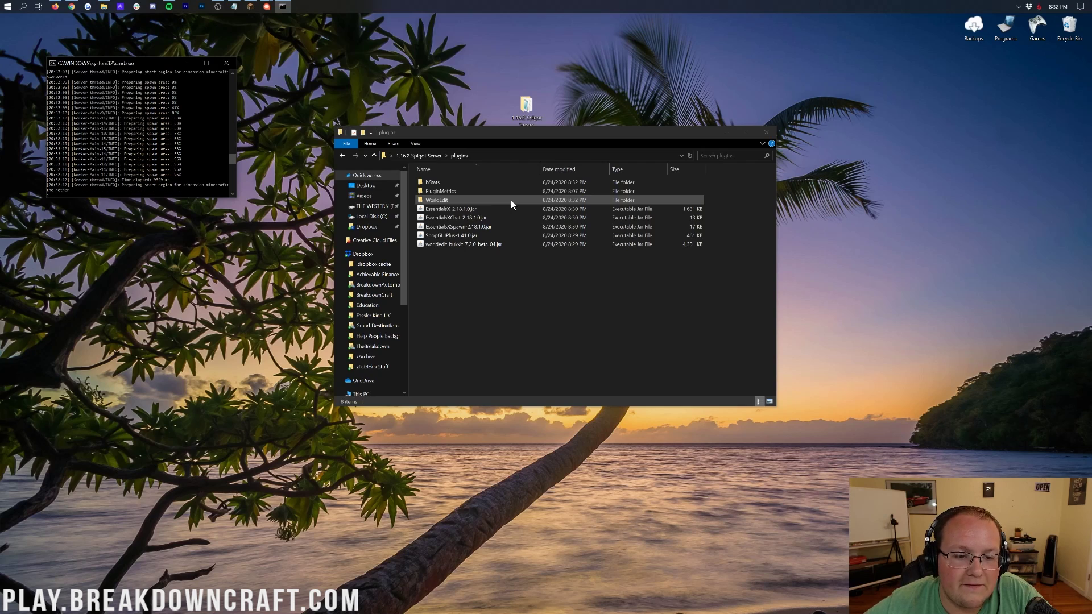
left_click(690, 155)
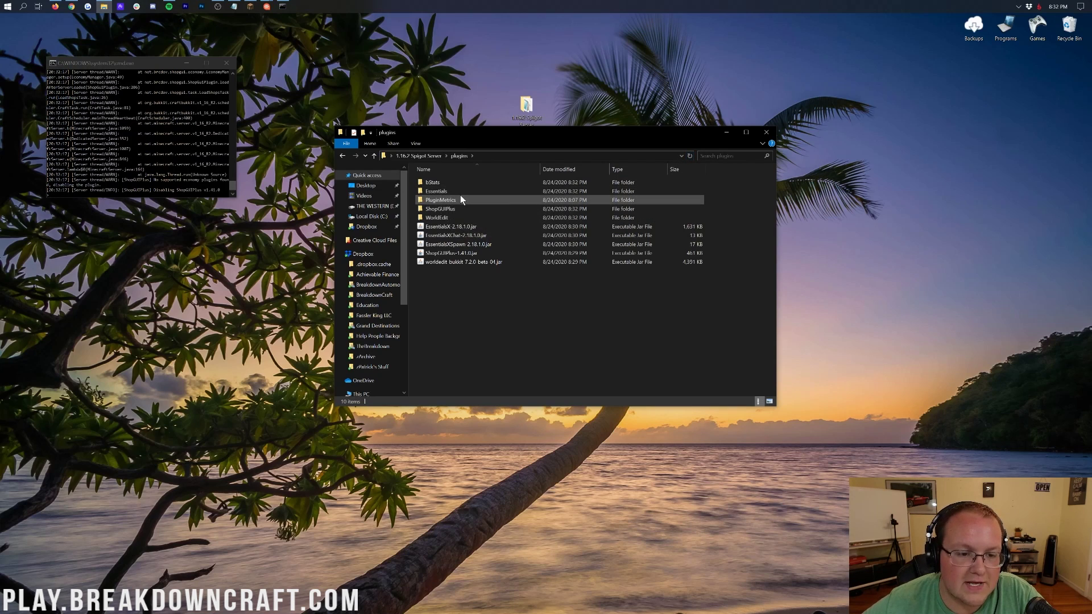
scroll(150, 169, "up", 5)
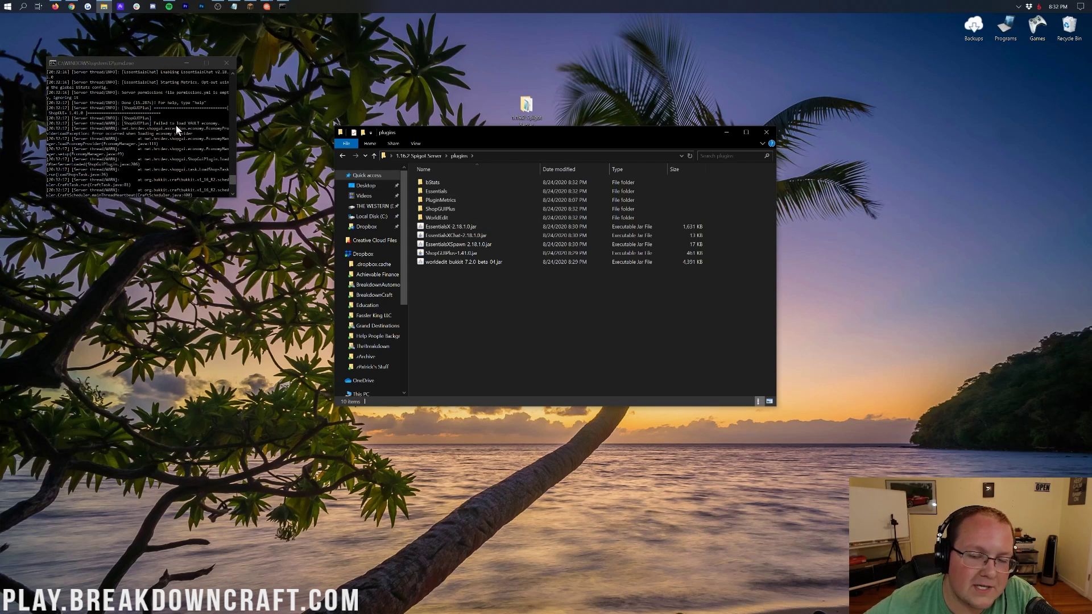
scroll(175, 125, "down", 5)
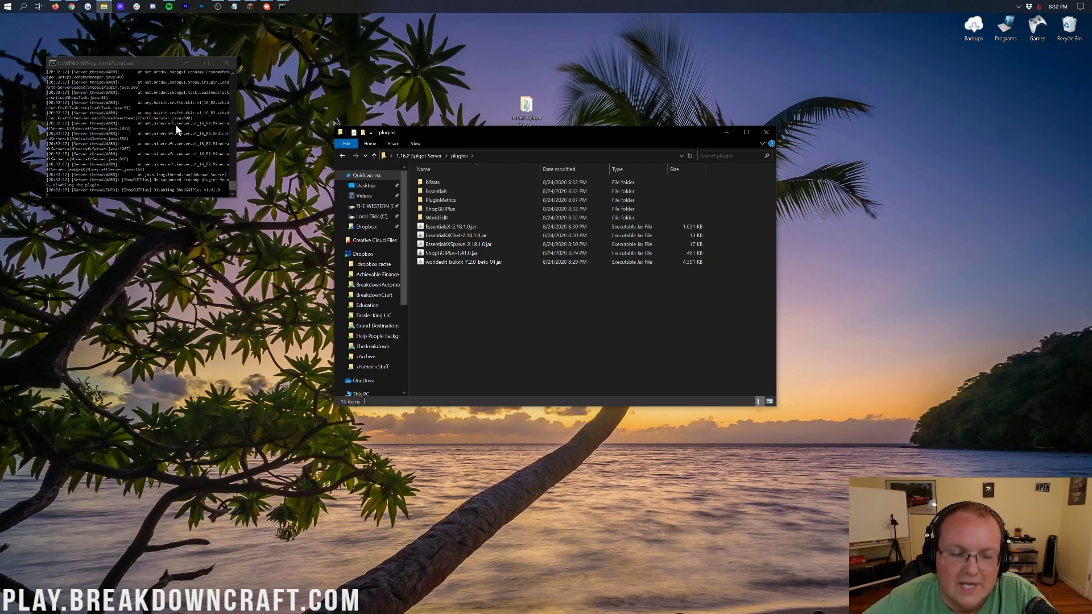
Switch to the browser, open Vault's Bukkit project page in a new tab and download its latest file.
left_click(71, 6)
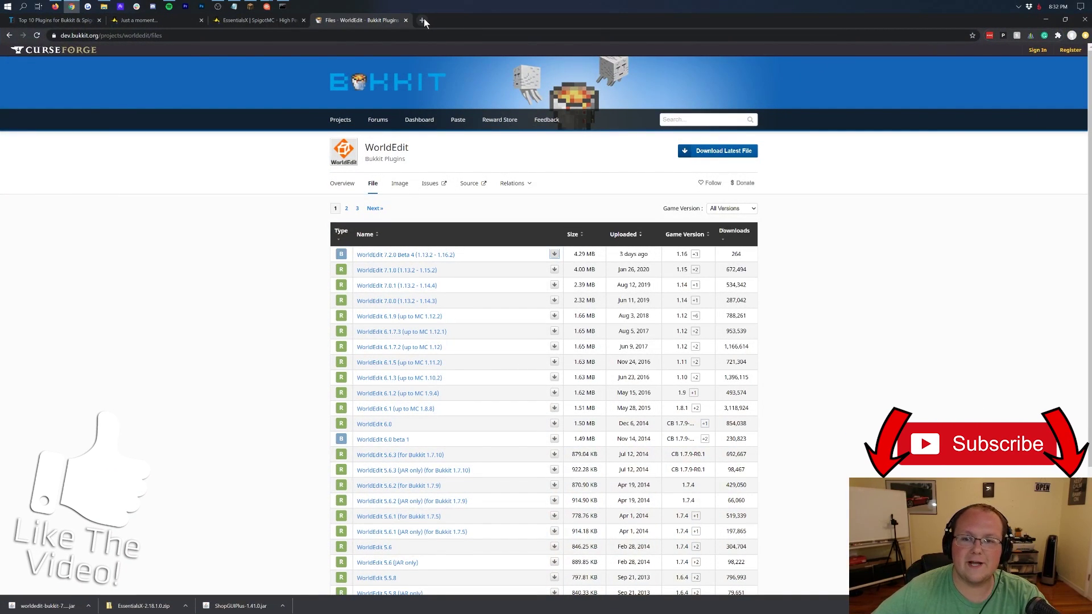
left_click(424, 19)
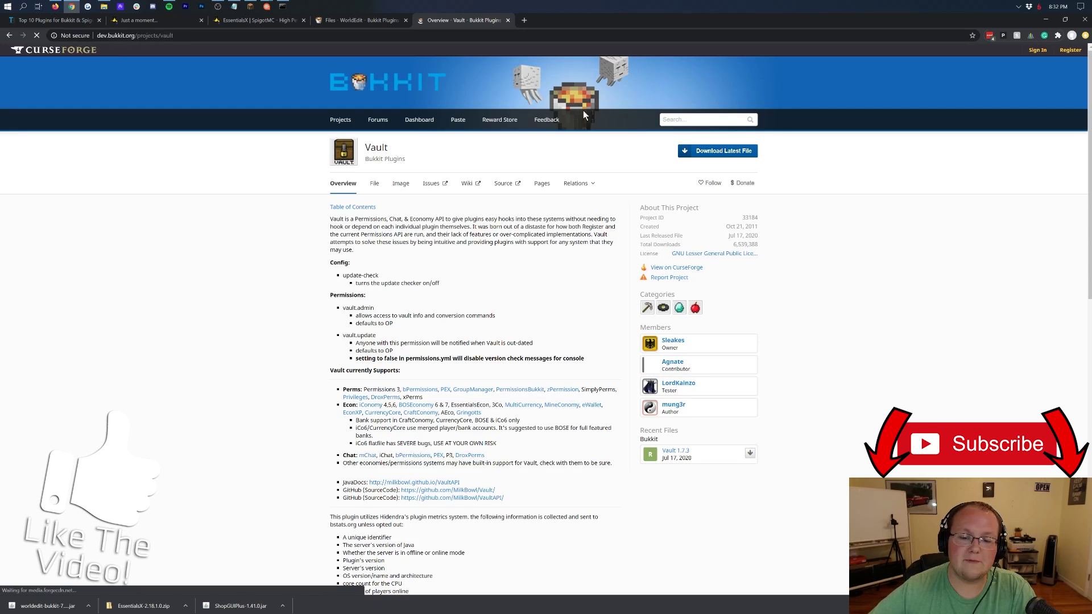
left_click(690, 152)
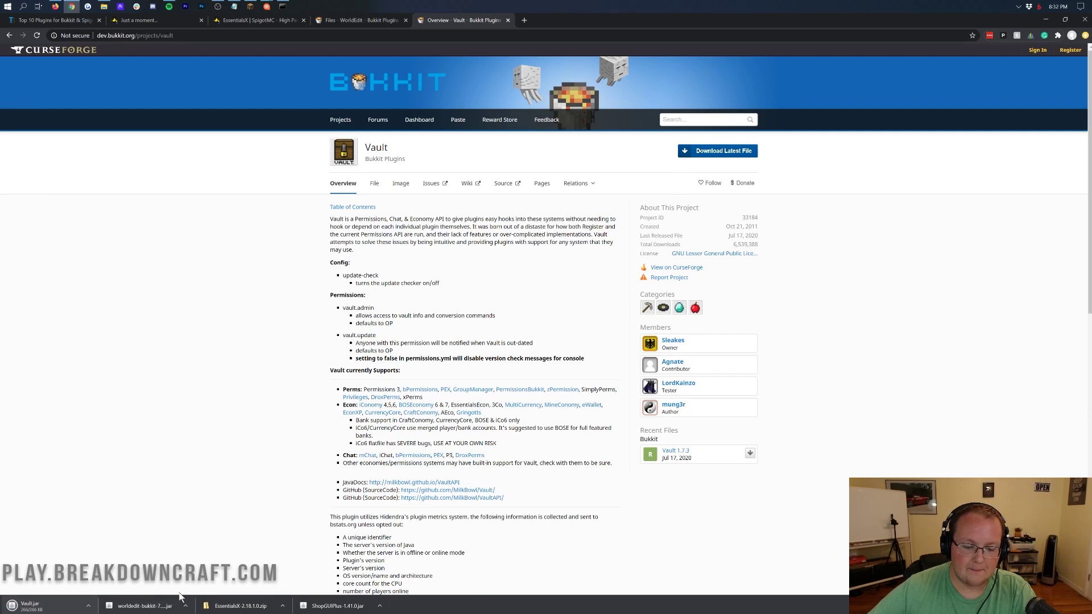
Move Vault.jar from the desktop into the server's plugins folder and shut down the running server with the stop command.
left_click(1051, 20)
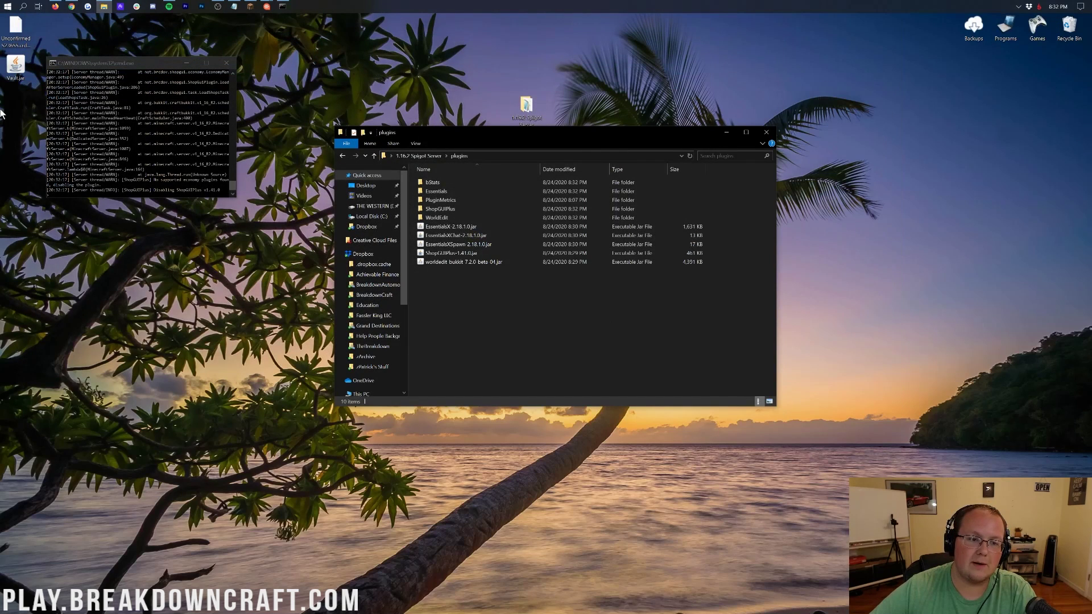
left_click_drag(15, 65, 462, 242)
left_click(167, 150)
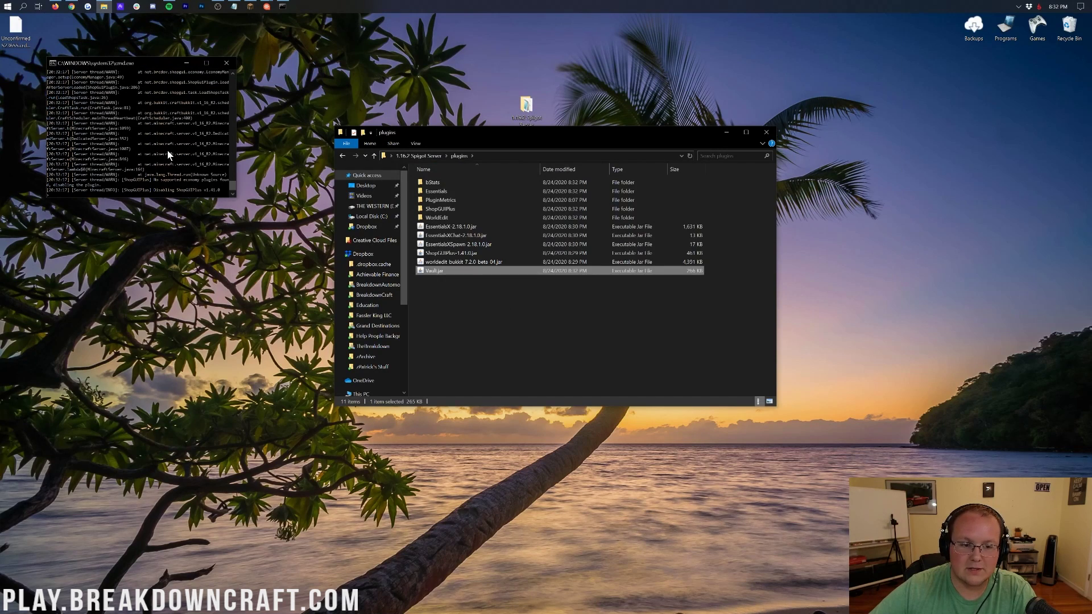
type("stop")
key("Return")
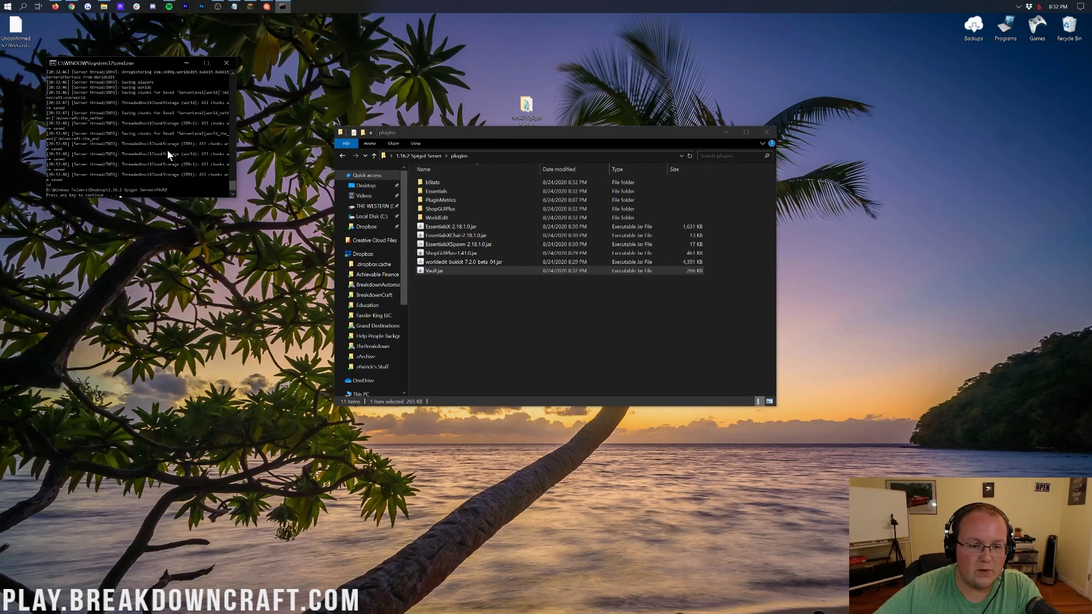
Start the server again with run.bat, reopen the plugins folder and read the ShopGUI+ messages in the server console.
key("alt+Up")
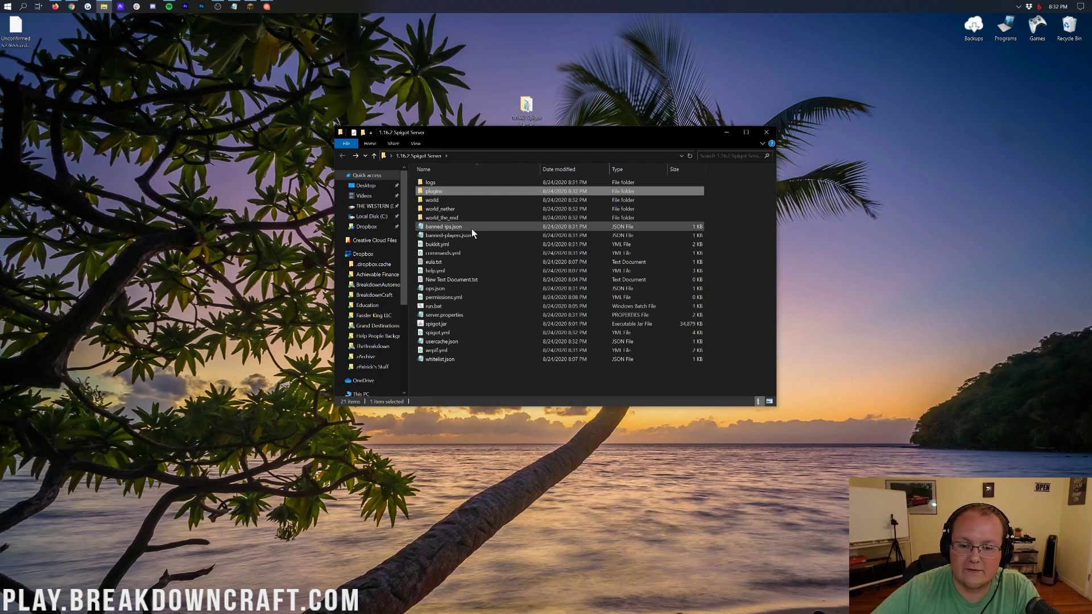
left_click(445, 306)
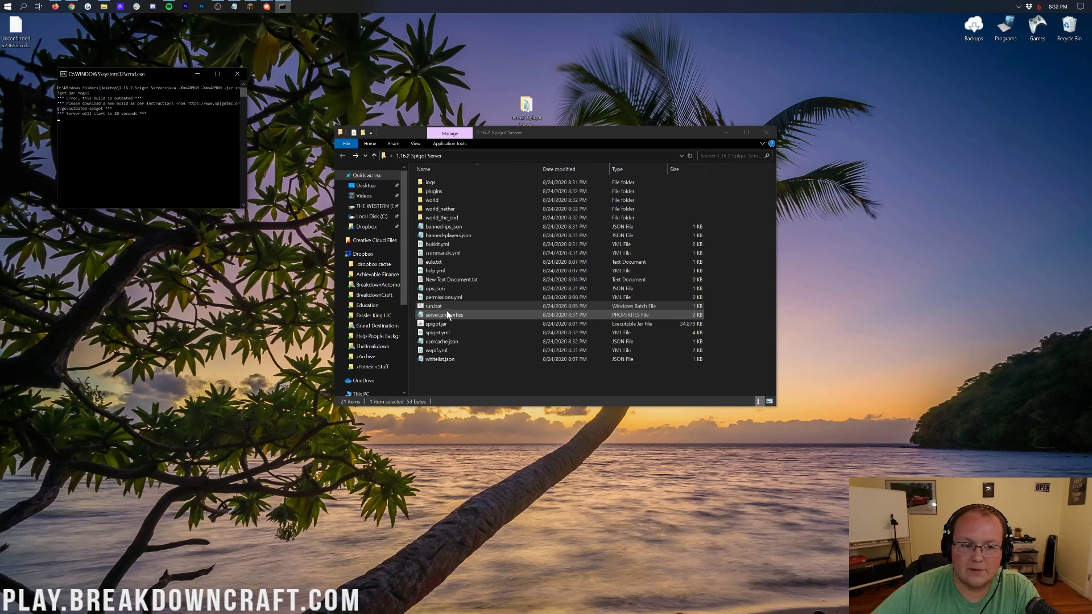
double_click(457, 192)
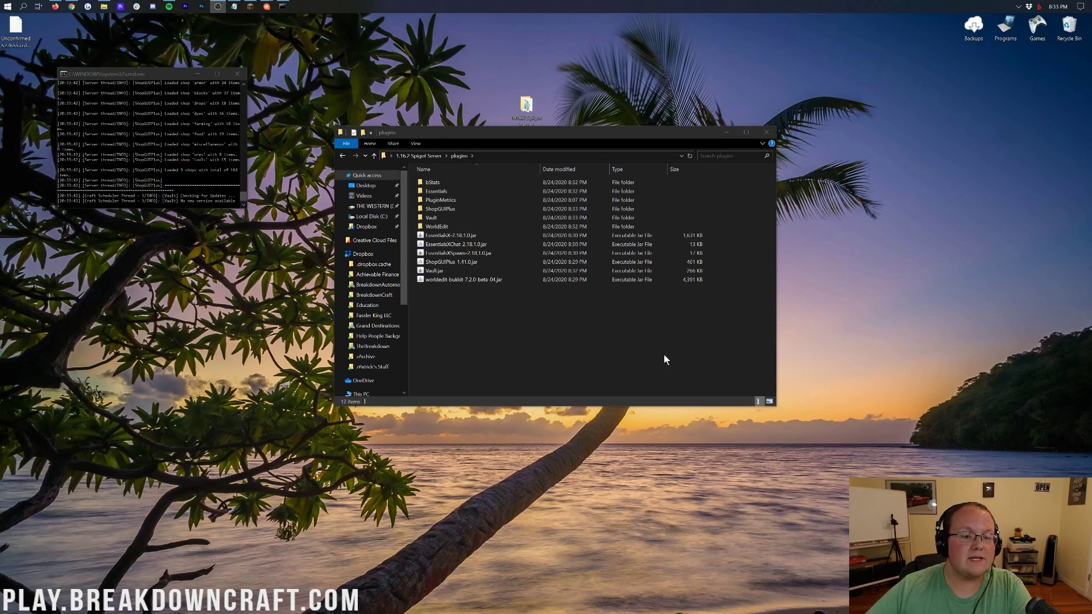
scroll(145, 137, "up", 8)
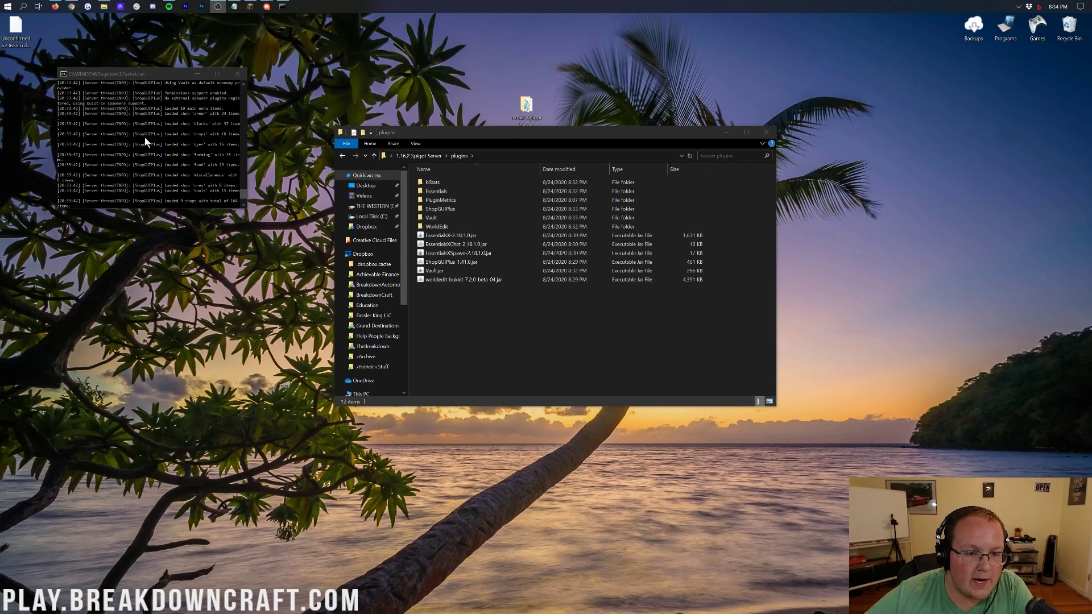
scroll(165, 125, "down", 5)
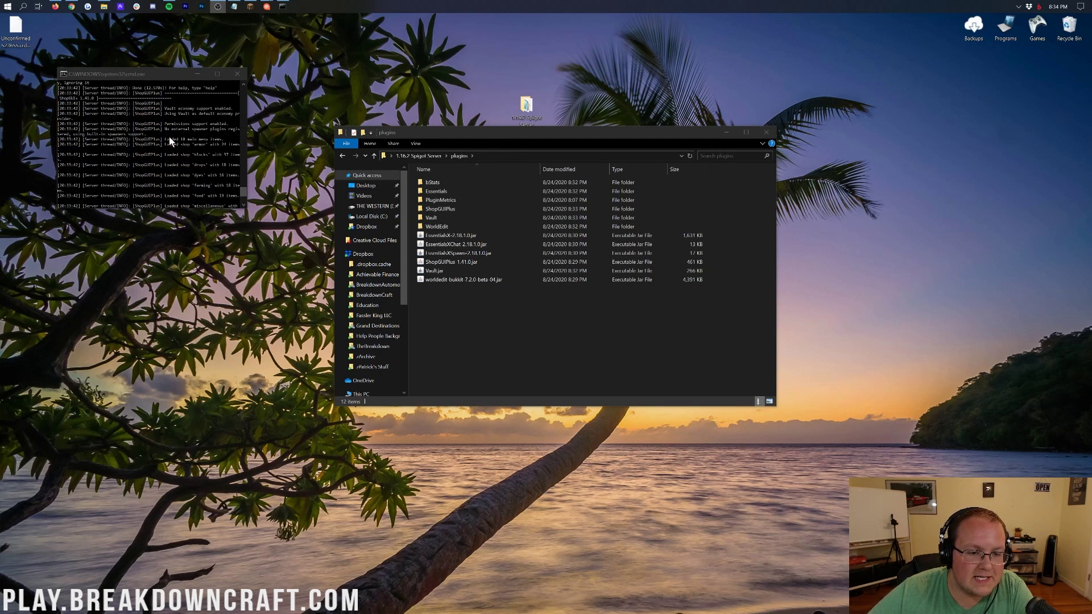
Examine the contents of the generated WorldEdit and Vault folders inside the plugins folder.
left_click(500, 312)
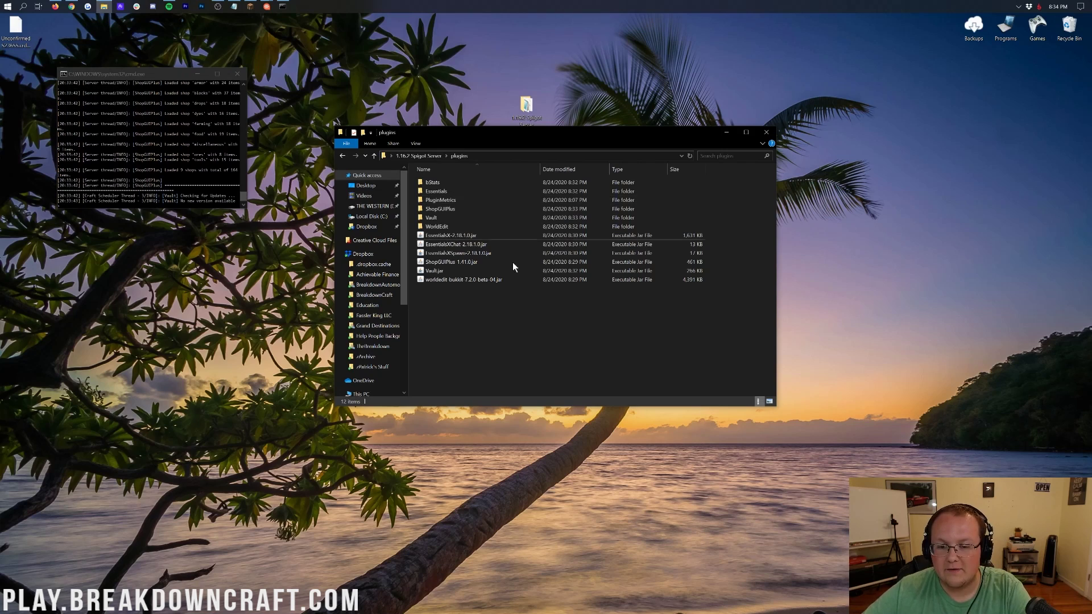
double_click(455, 226)
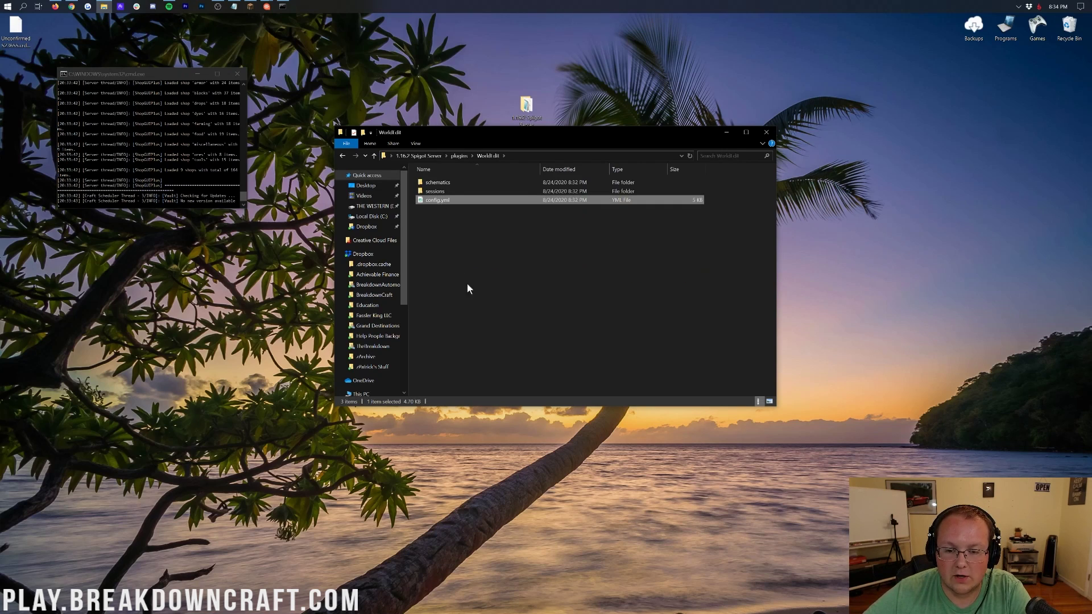
key("BackSpace")
double_click(441, 218)
left_click(425, 183)
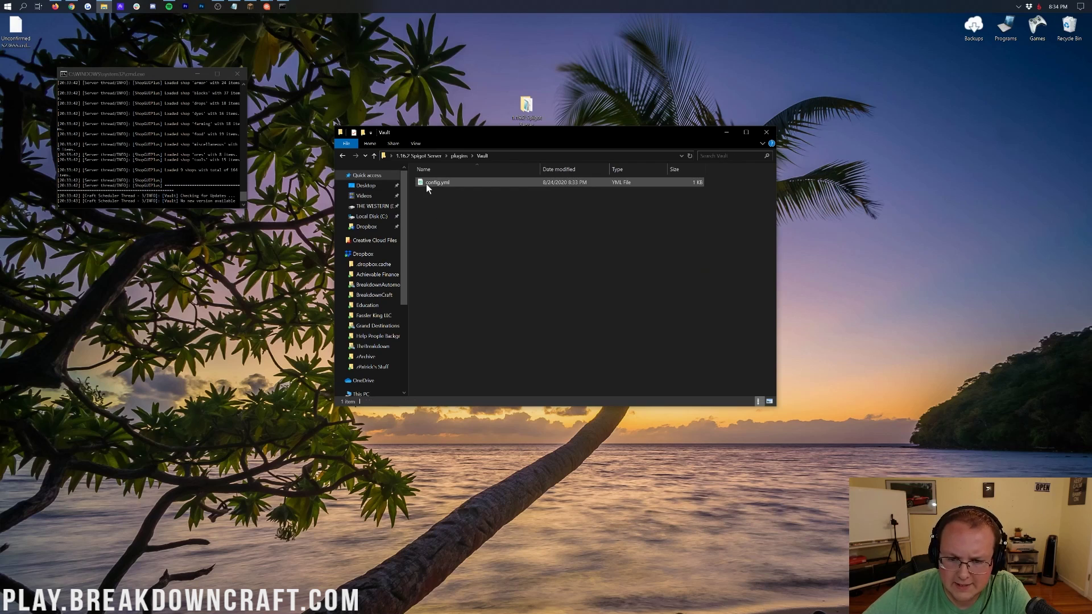
key("BackSpace")
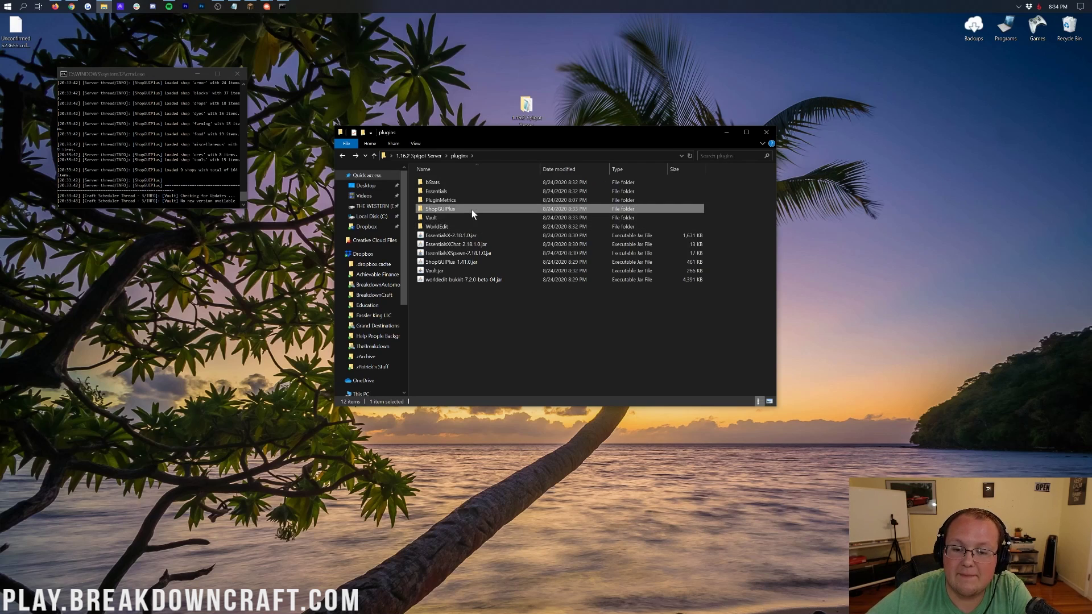
Examine the ShopGUIPlus folder with its shops subfolder, and open the Essentials folder to view its configuration files.
double_click(472, 209)
left_click(452, 182)
double_click(451, 182)
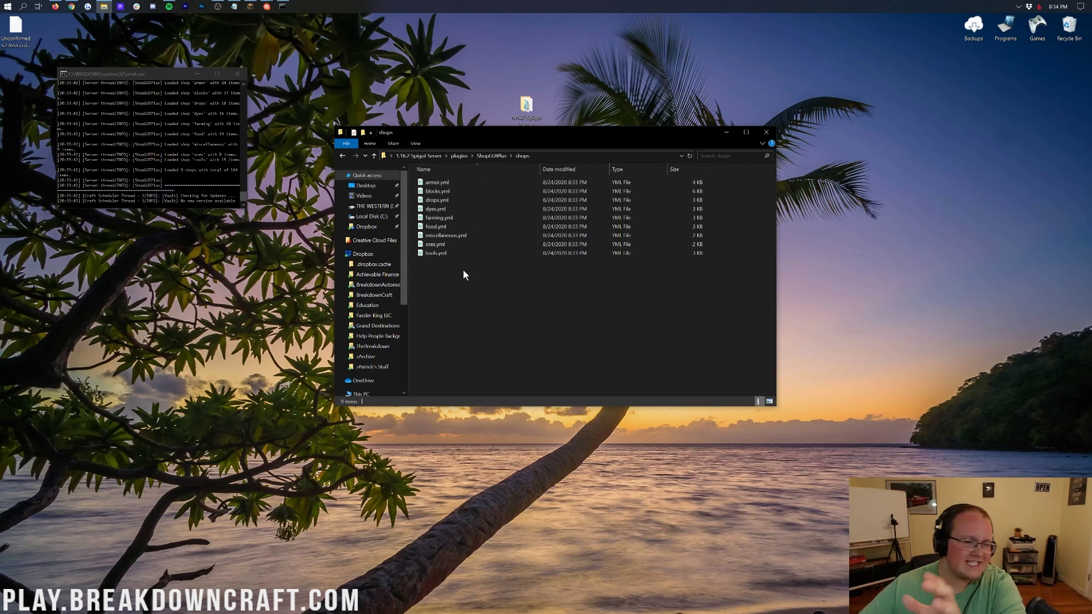
key("BackSpace")
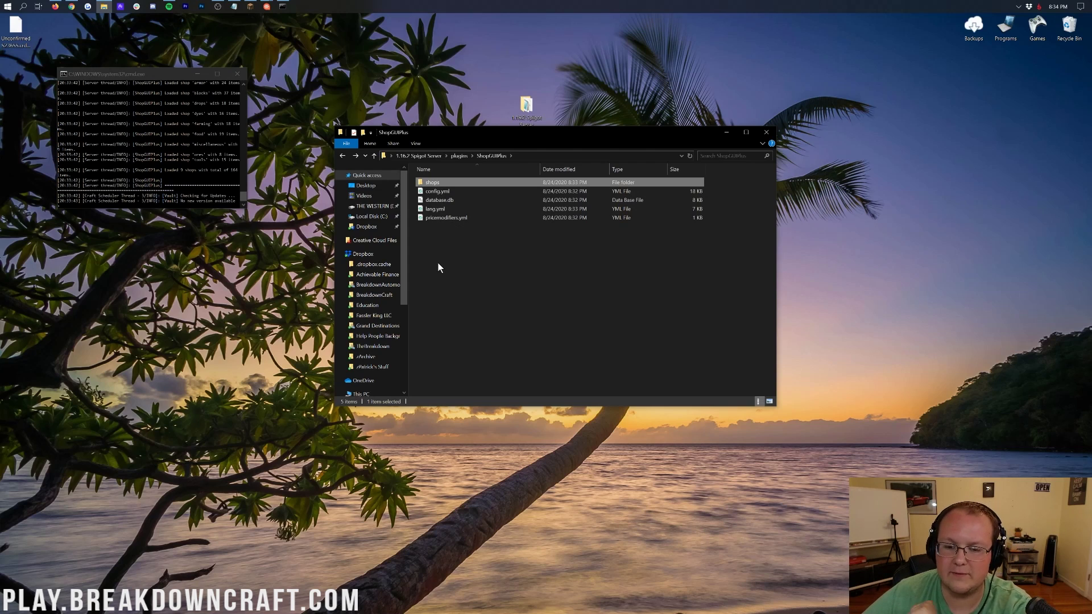
key("BackSpace")
left_click(442, 191)
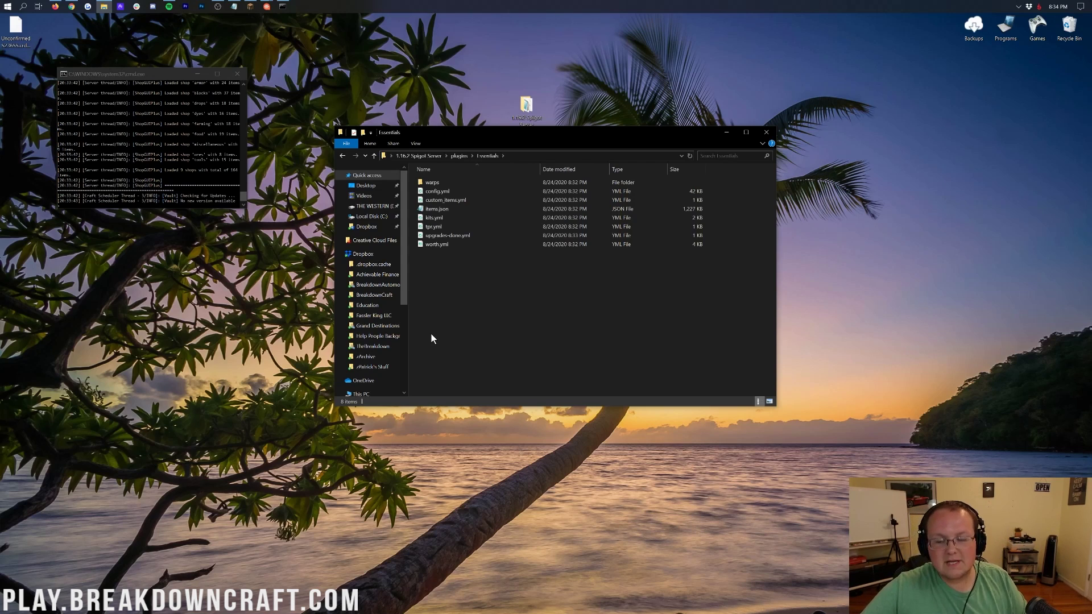
Switch to the Minecraft 1.16.2 client and join the server through multiplayer.
left_click(250, 8)
left_click(614, 422)
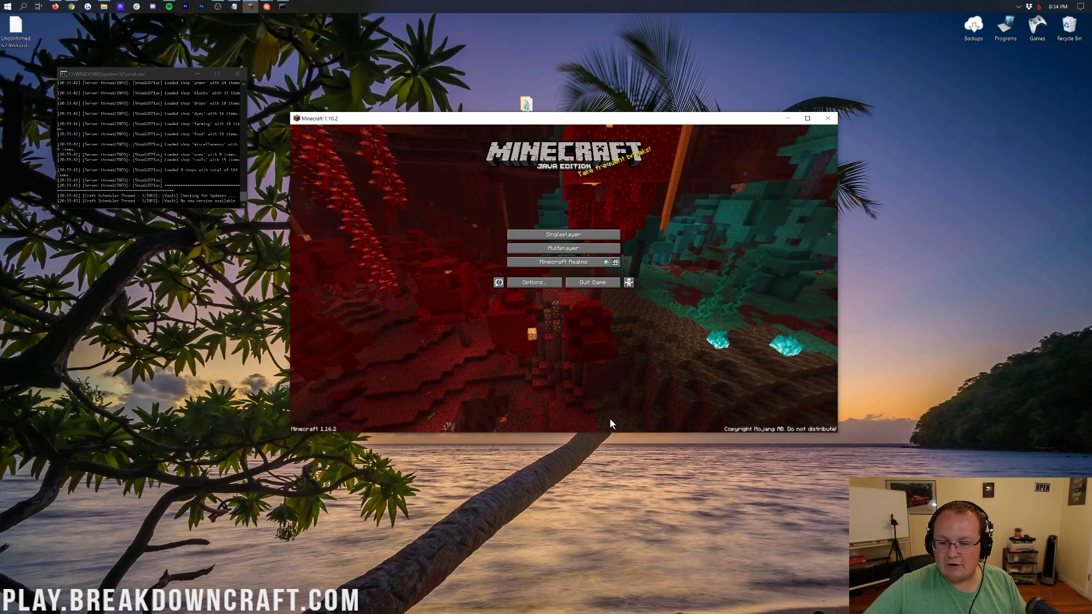
left_click(566, 249)
left_click(574, 408)
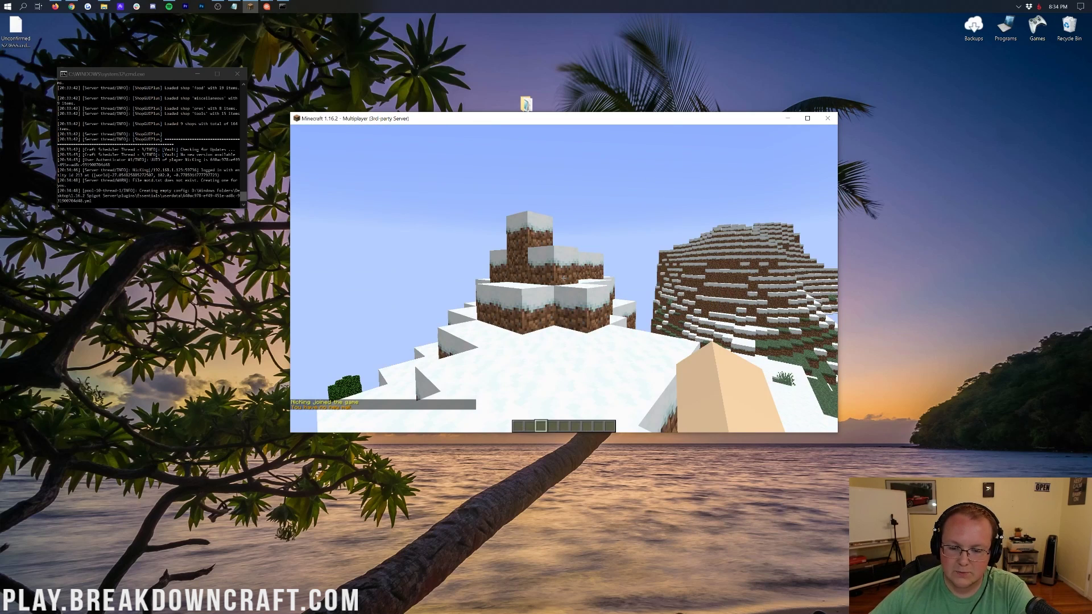
List the server's installed plugins in the game chat with /plugins.
type("/plist")
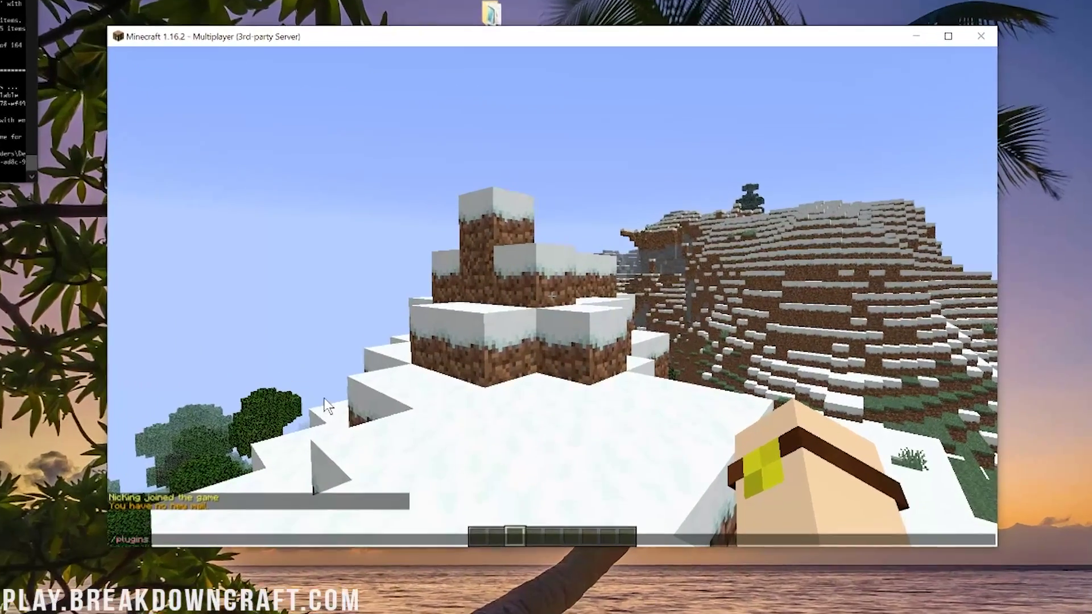
key("Return")
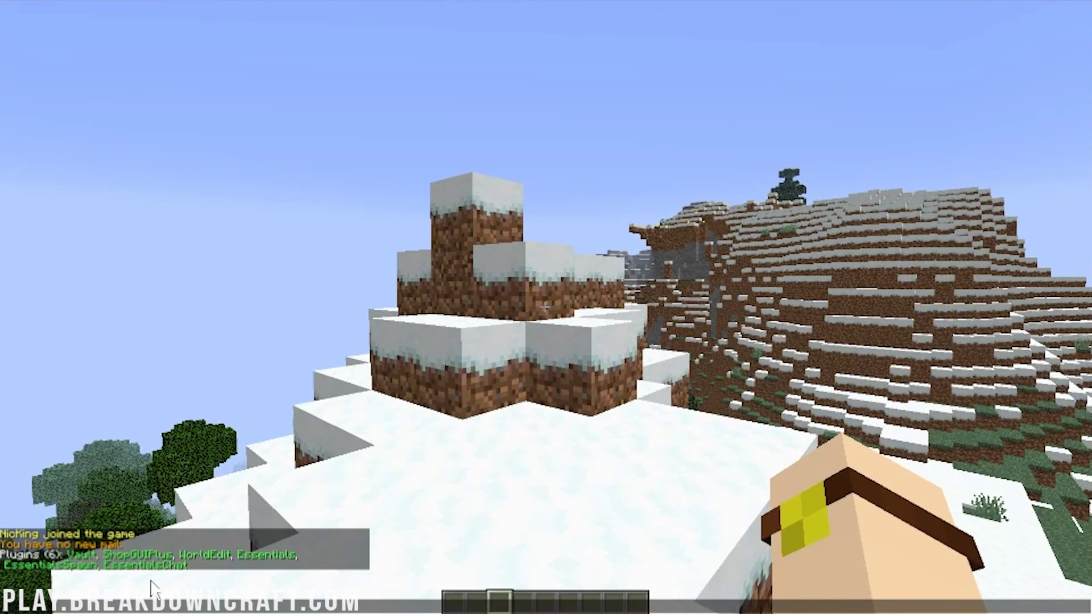
key("Escape")
key("w")
key("w")
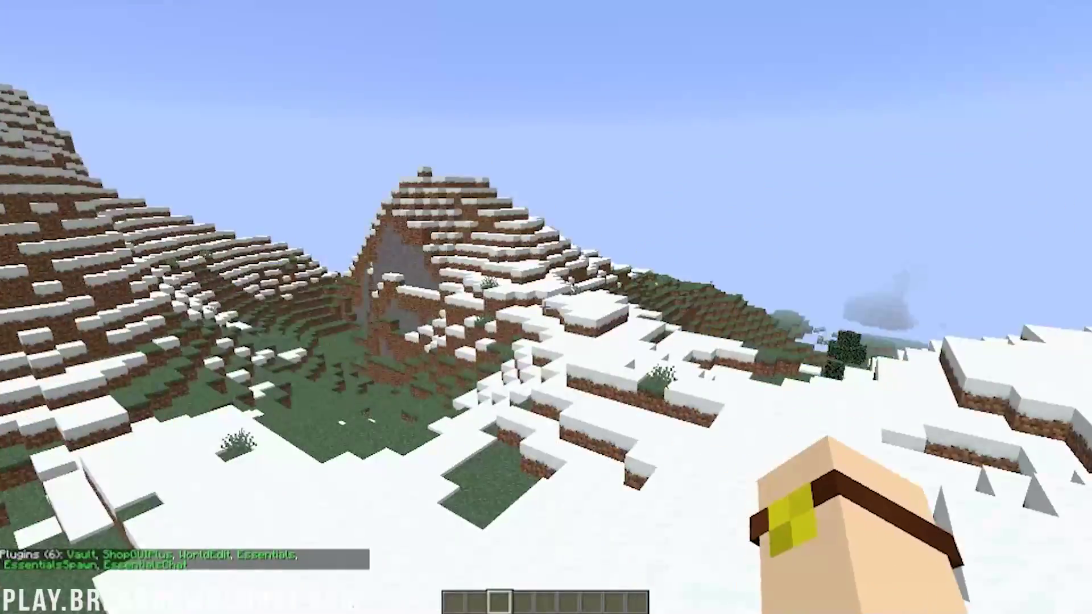
key("w")
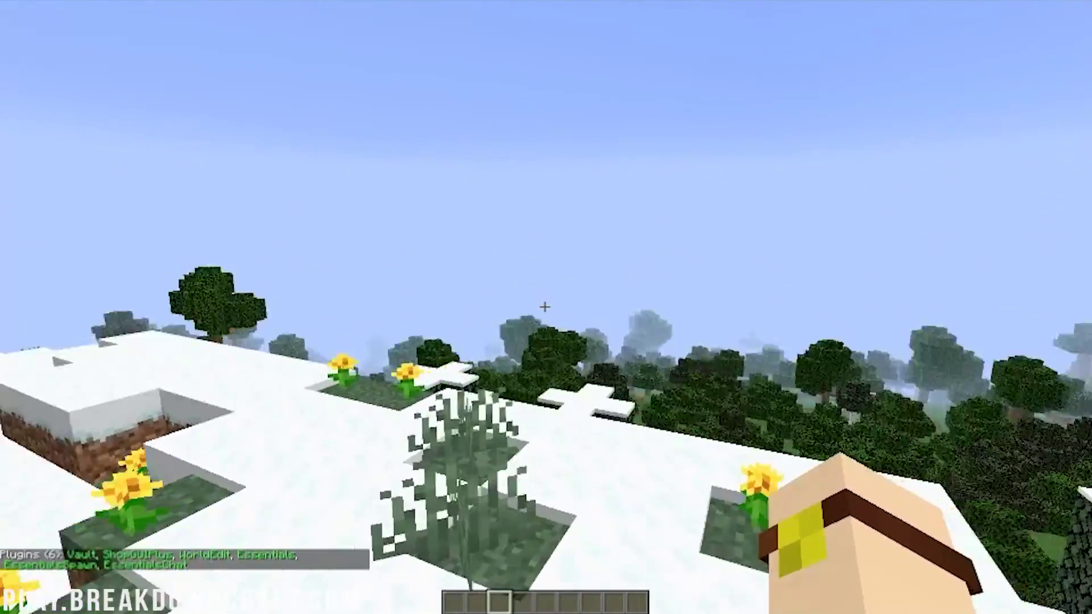
key("w")
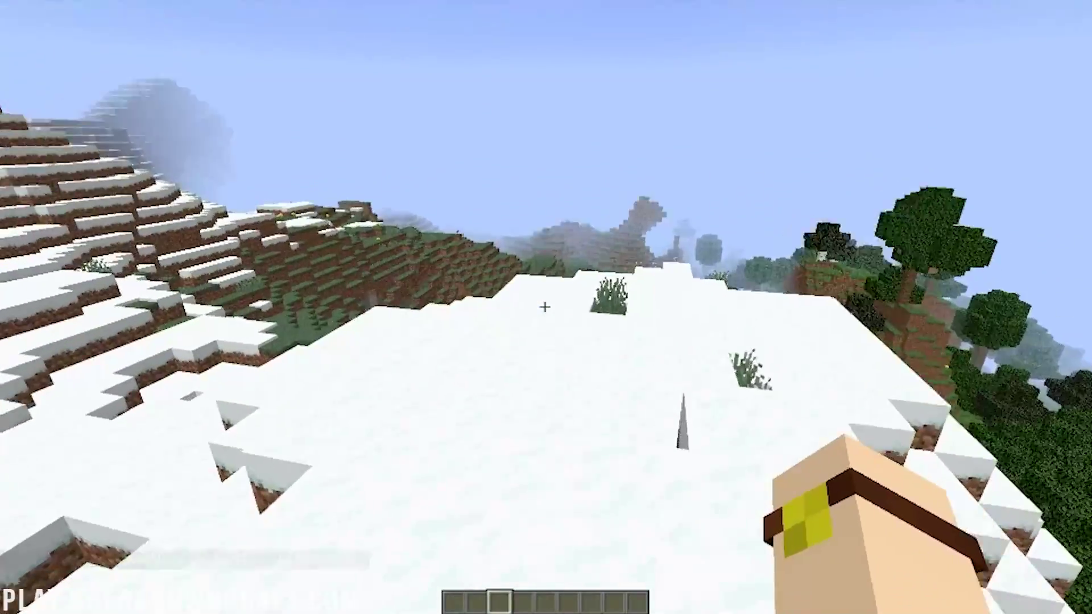
key("w")
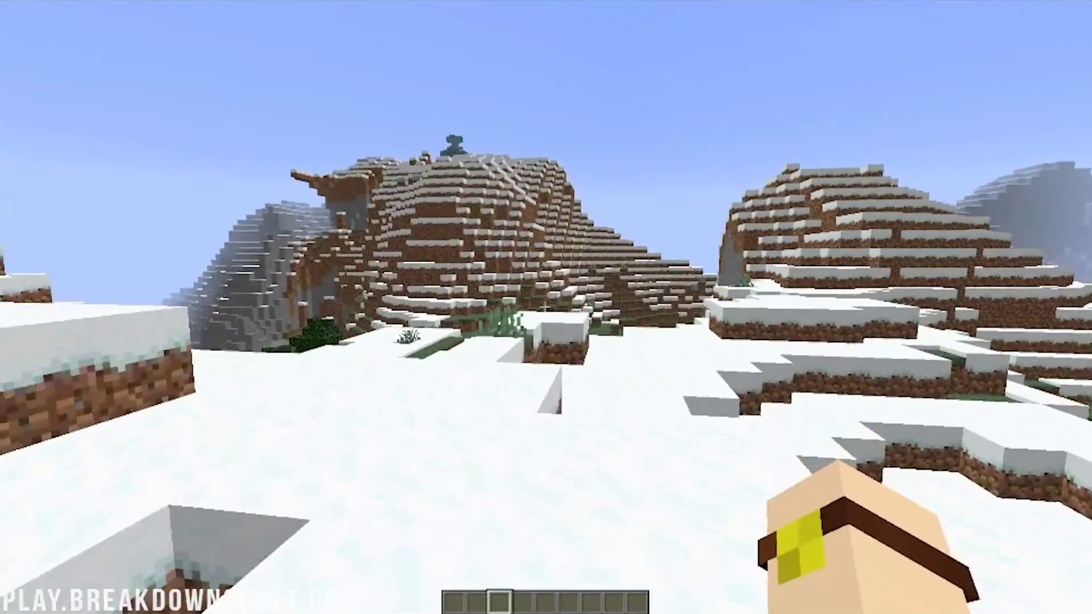
key("w")
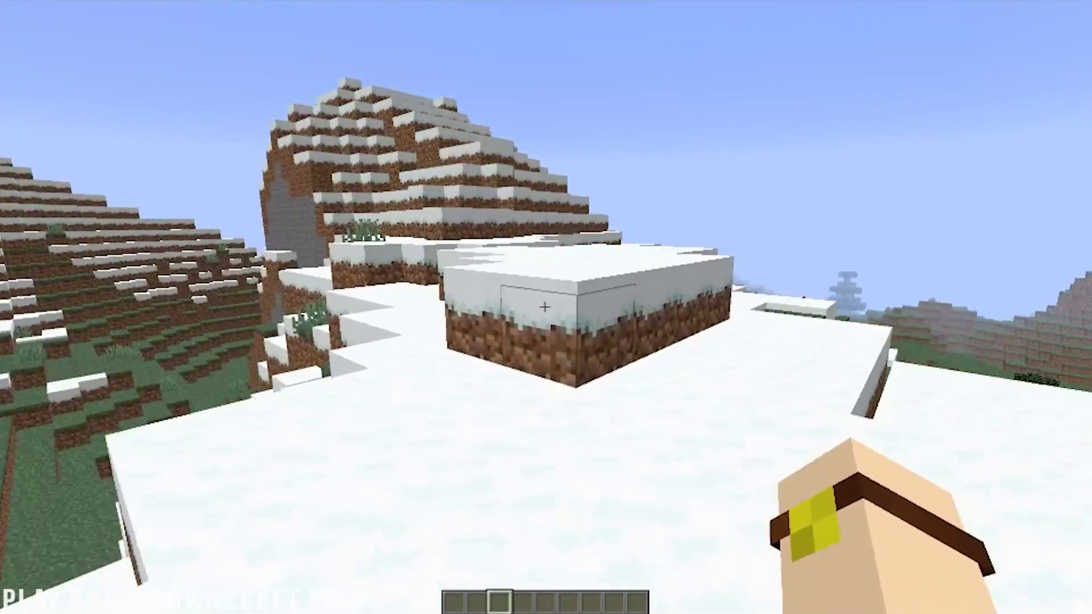
key("w")
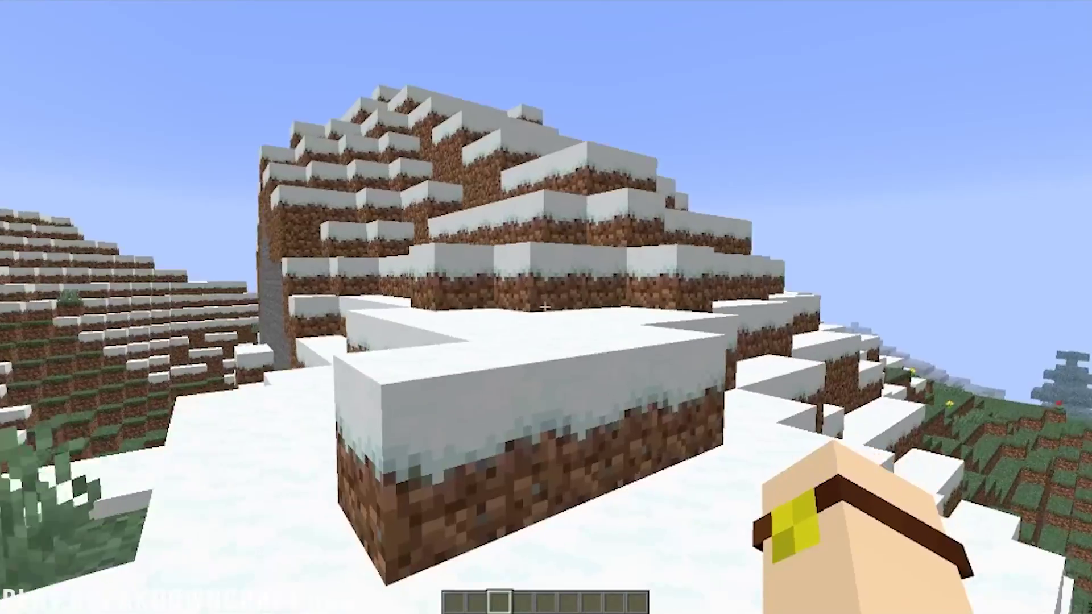
key("w")
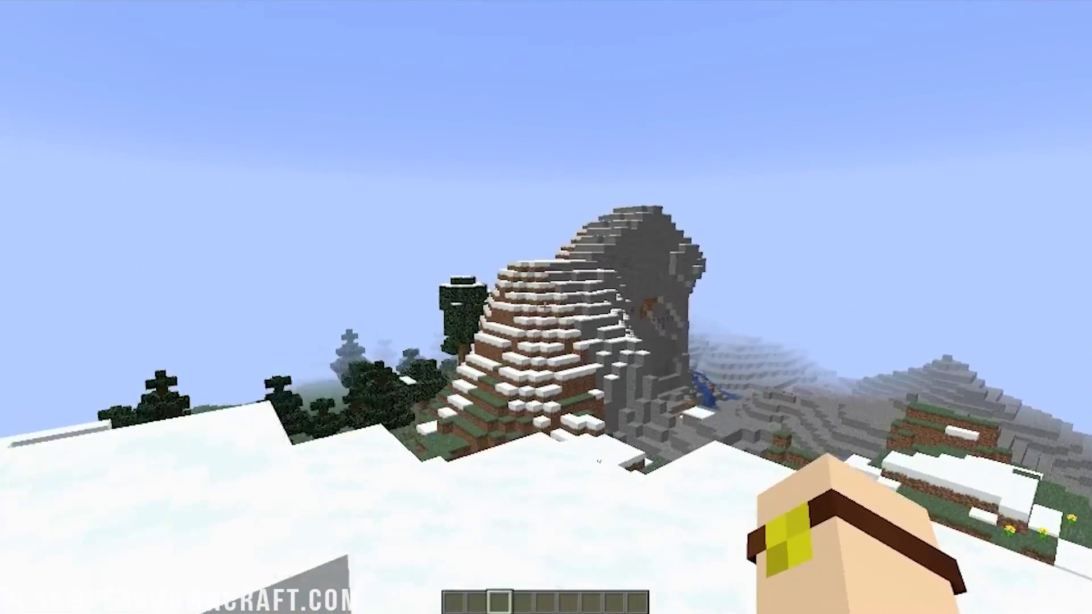
key("w")
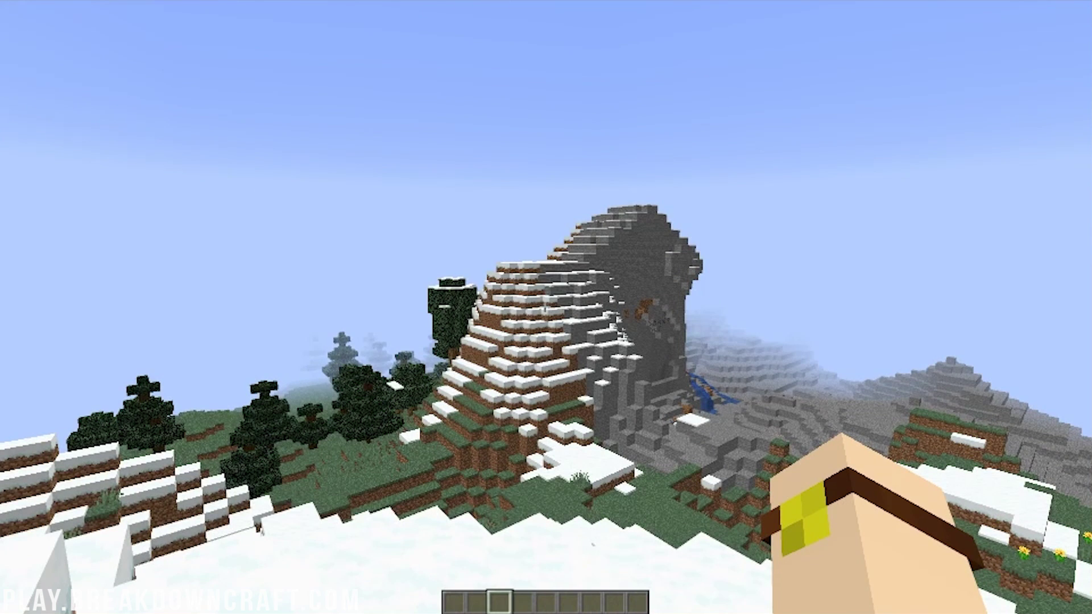
Test the Essentials commands by switching to creative mode, returning to survival with /gms and enabling flight with /fly.
type("c")
key("Return")
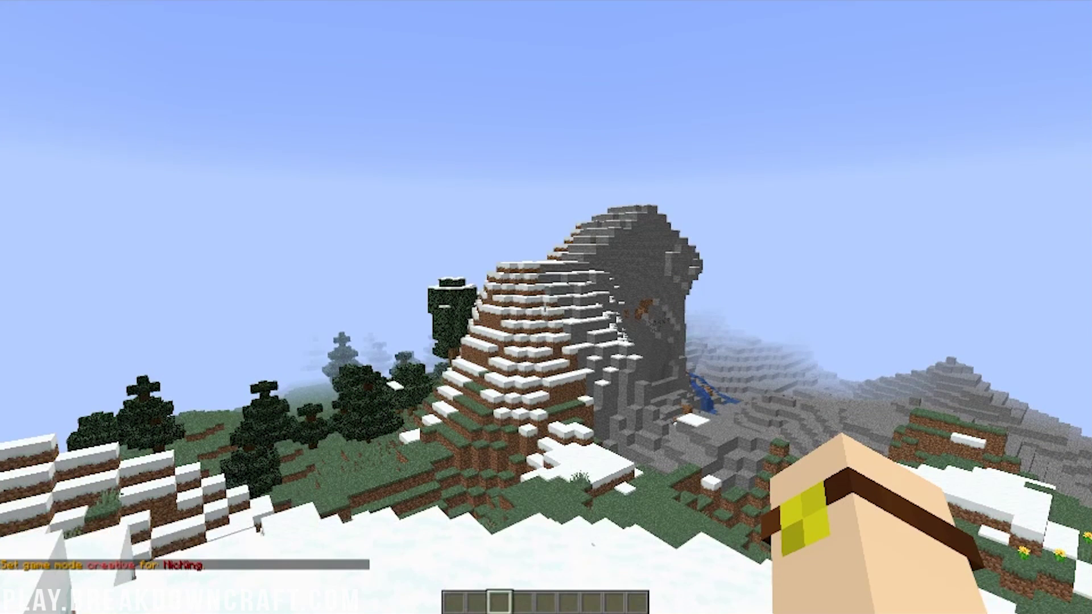
type("/gms")
key("Return")
type("/fl")
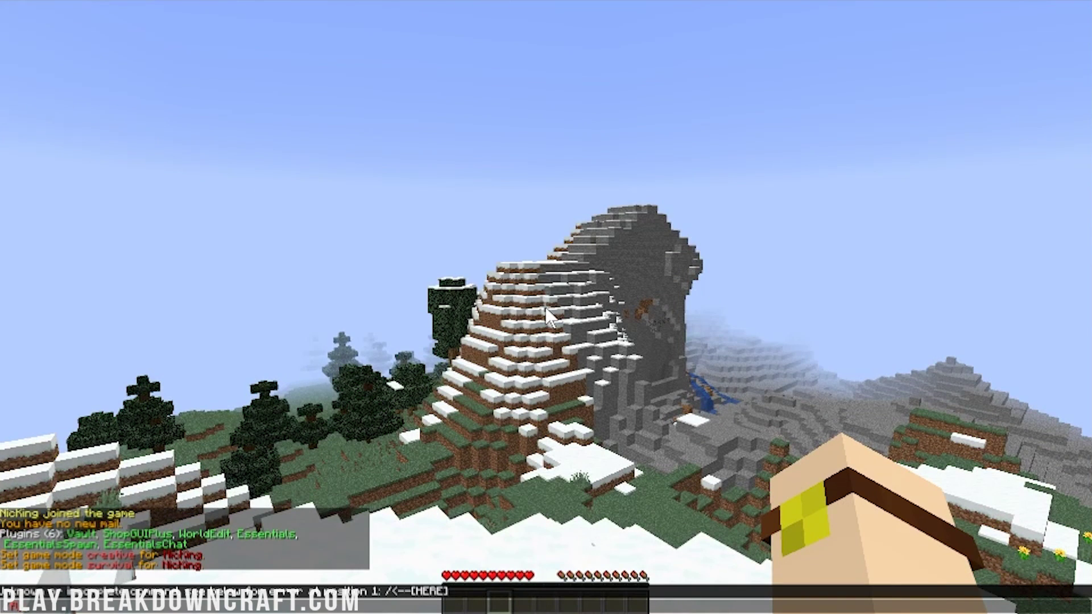
type("y")
key("Return")
Teleport to the spawn point with /spawn and create a warp named test with /setwarp test.
type("/spawn")
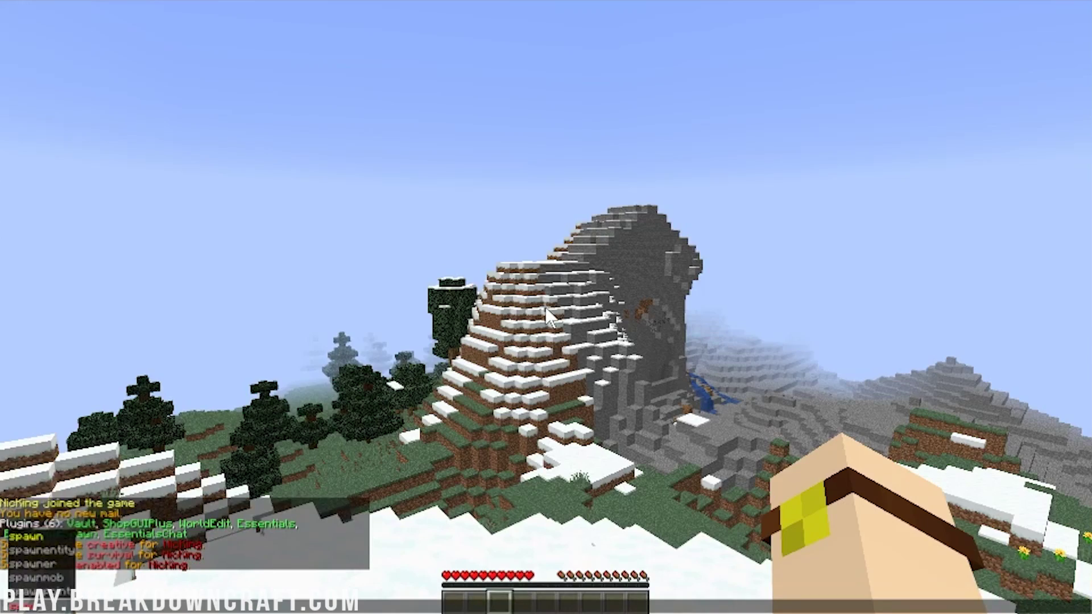
key("Return")
type("s/wa")
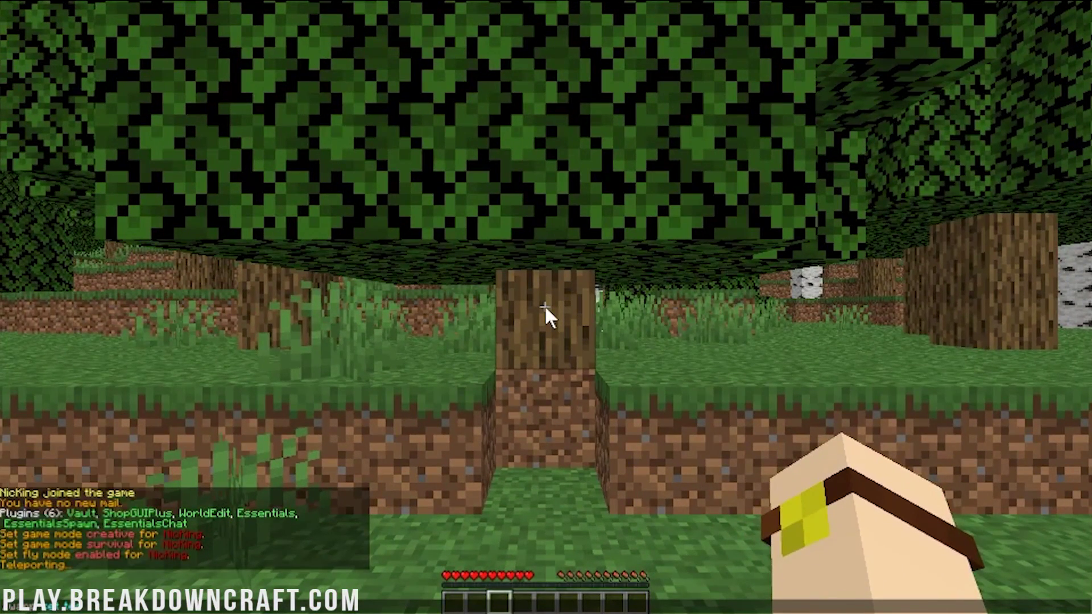
key("Return")
key("slash")
type("setwarp test")
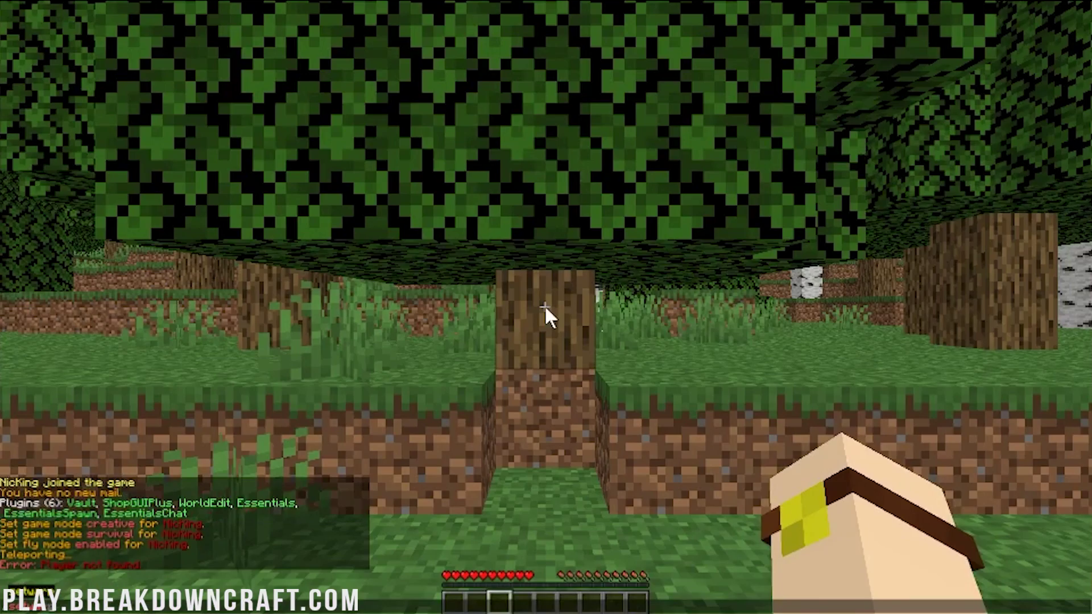
key("Return")
key("w")
key("a")
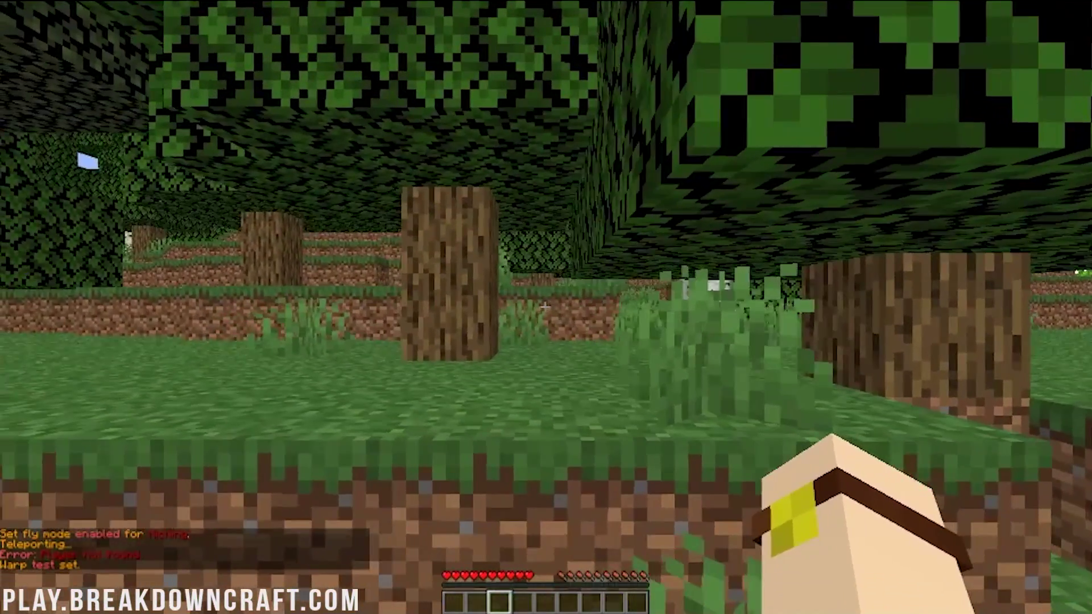
Give $109,000,000 to the player's own account with the Essentials eco command.
key("slash")
type("eco")
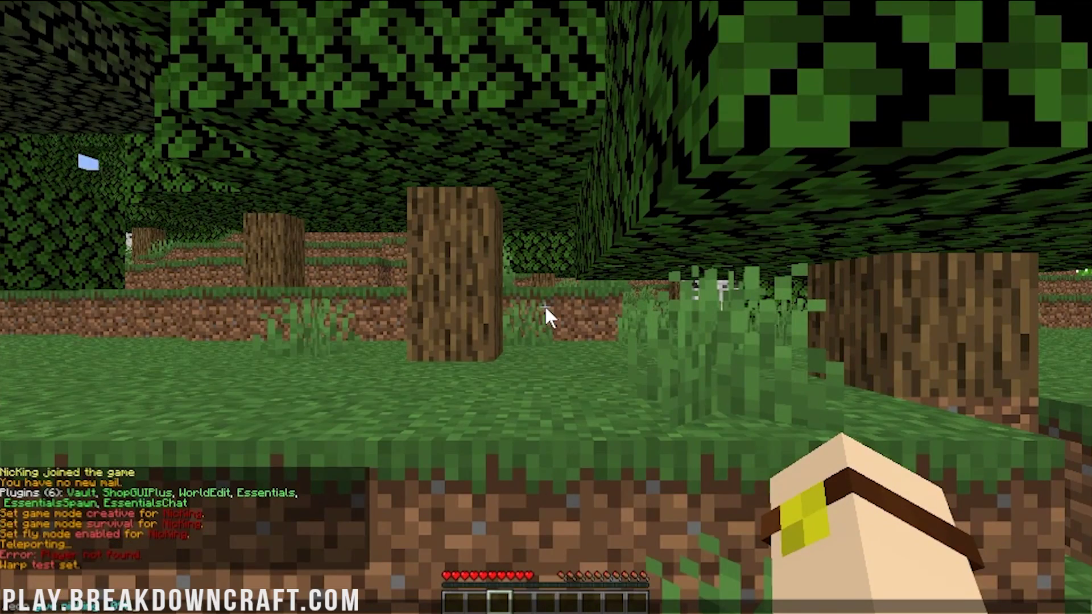
key("Return")
key("w")
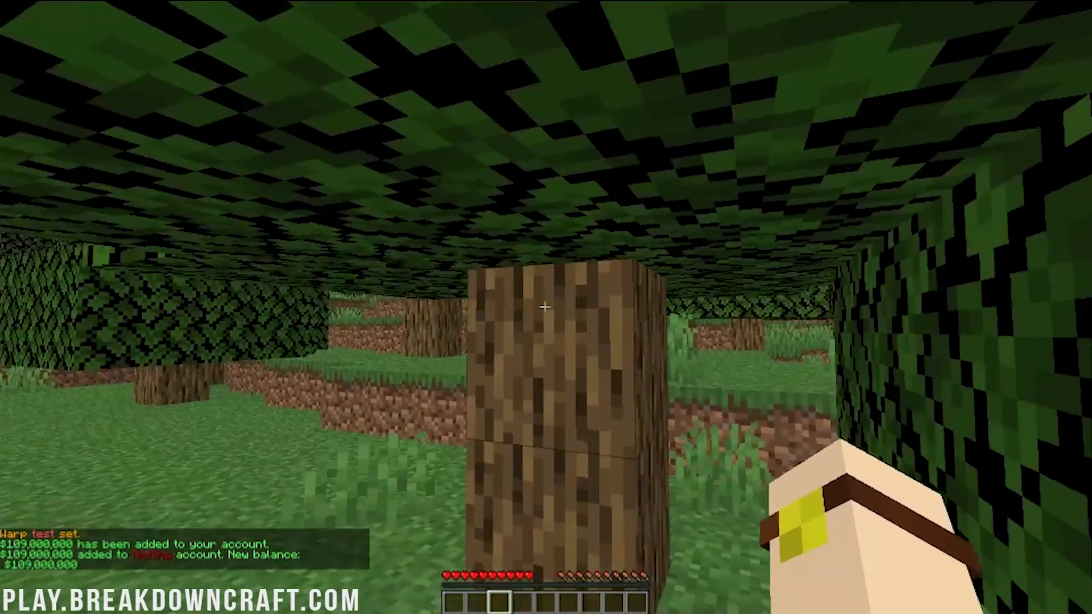
Open the server shop with /shop and buy 64 Lapis Lazuli from the Ores category.
key("slash")
type("shop")
key("Return")
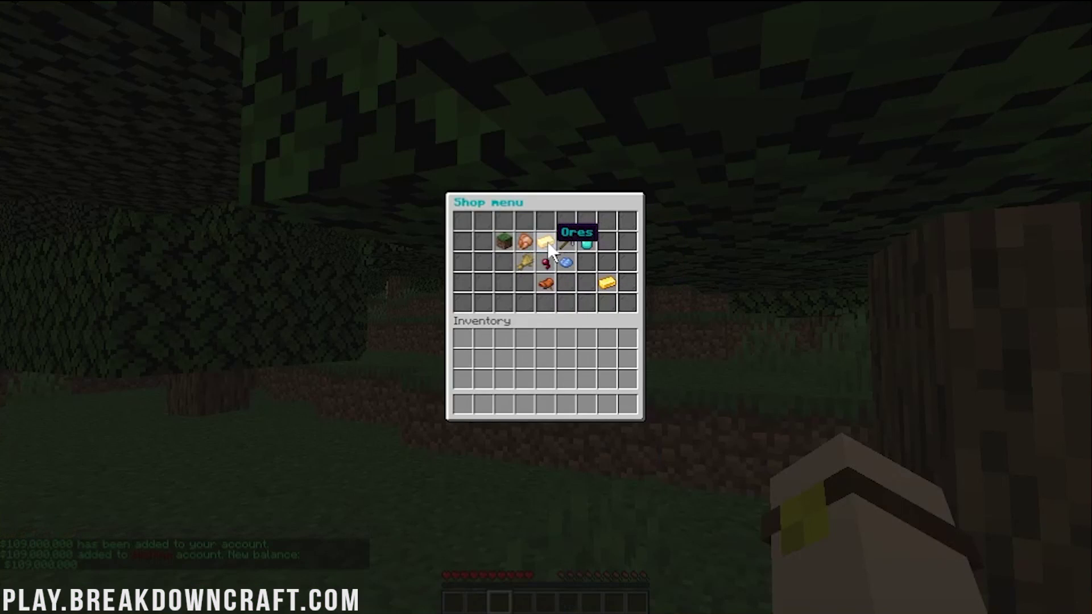
left_click(548, 251)
left_click(548, 250)
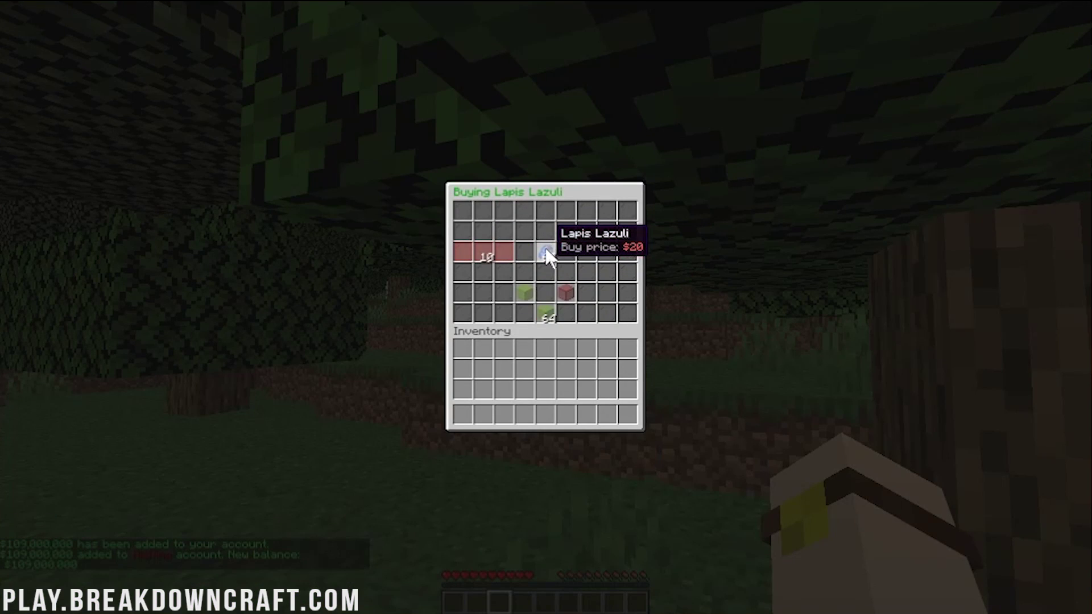
left_click(518, 288)
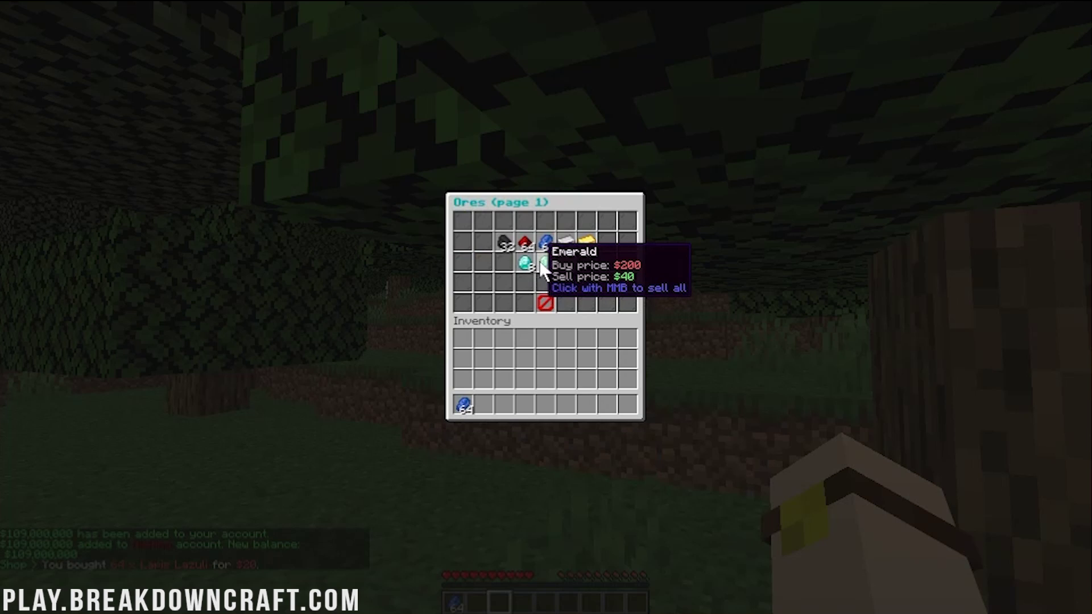
right_click(521, 264)
left_click(548, 309)
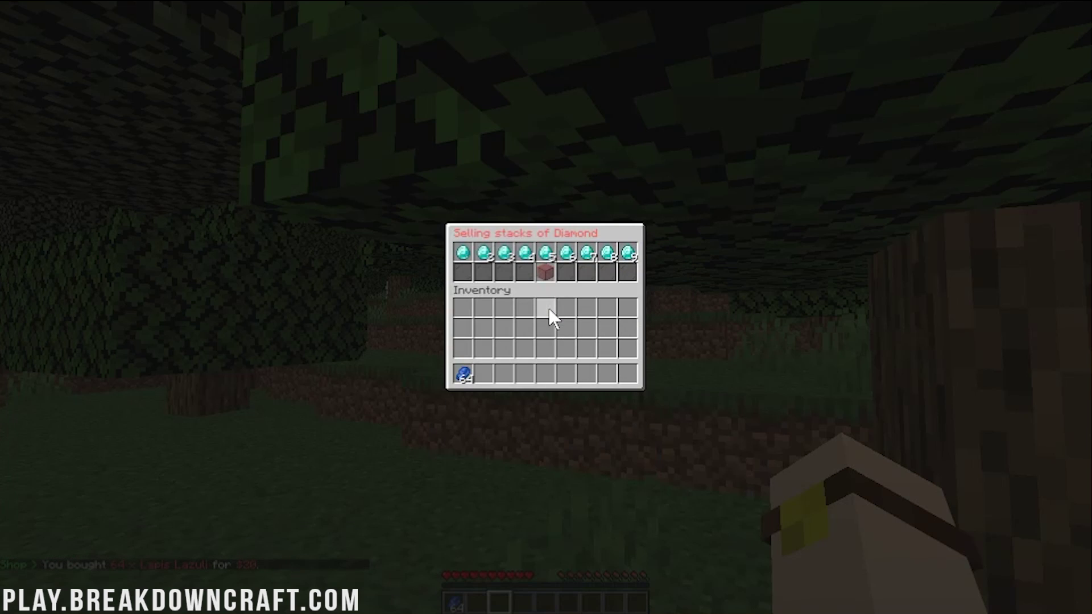
left_click(546, 272)
left_click(562, 301)
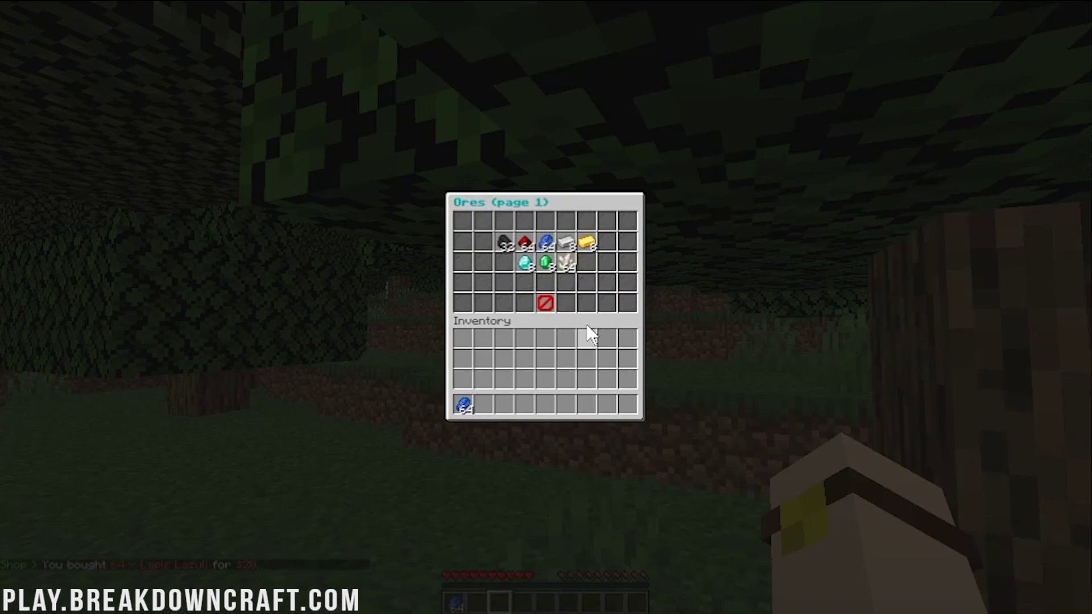
Buy nine stacks of Diamond from the Ores shop.
left_click(524, 262)
left_click(544, 314)
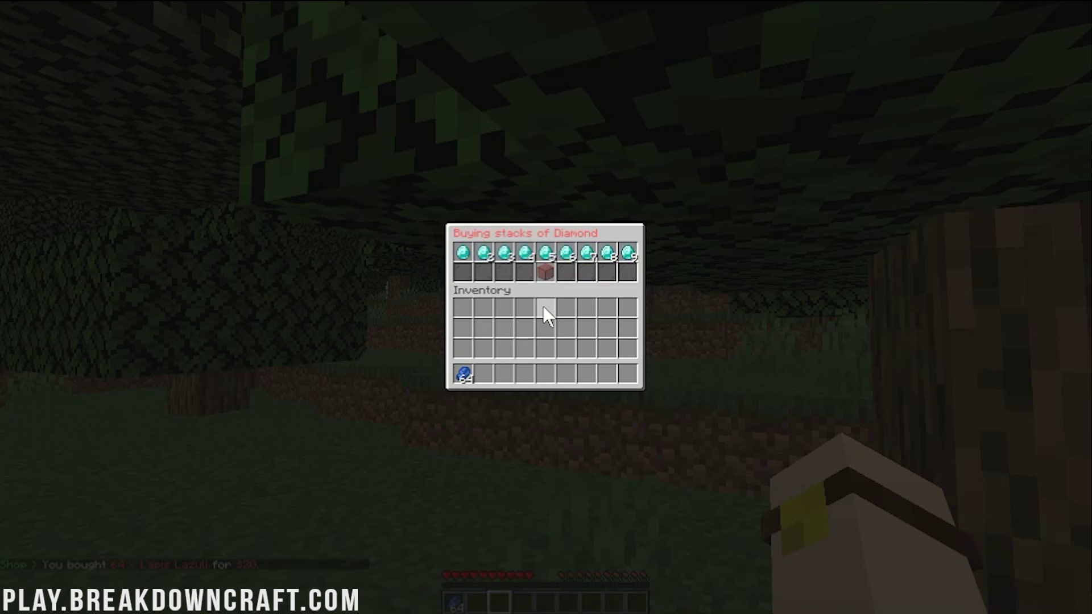
left_click(632, 256)
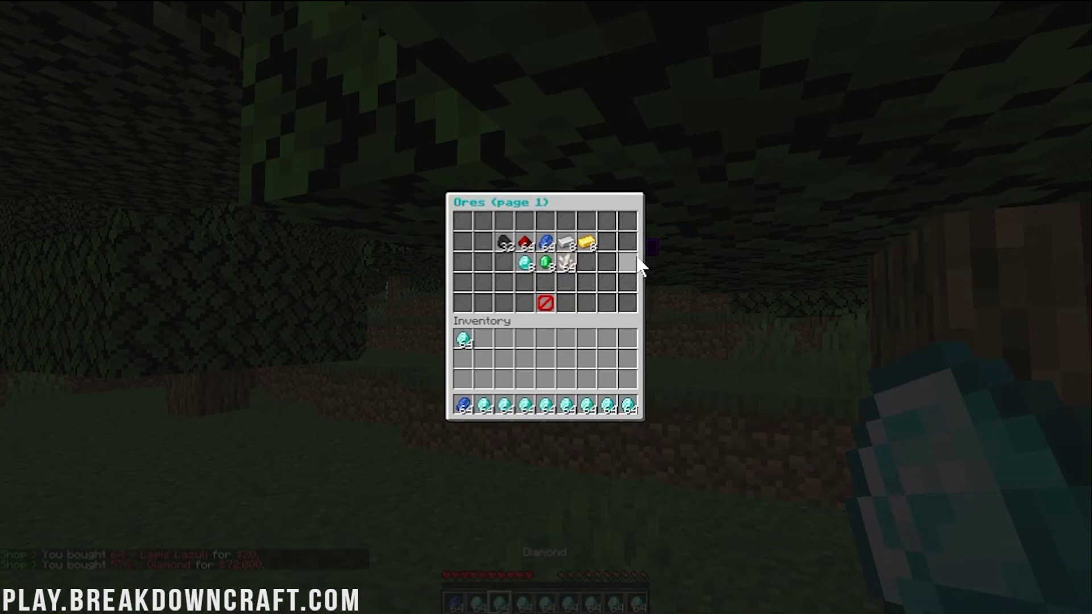
Sell three stacks of Diamond to the Ores shop, close the shop and review the transactions in chat.
right_click(534, 263)
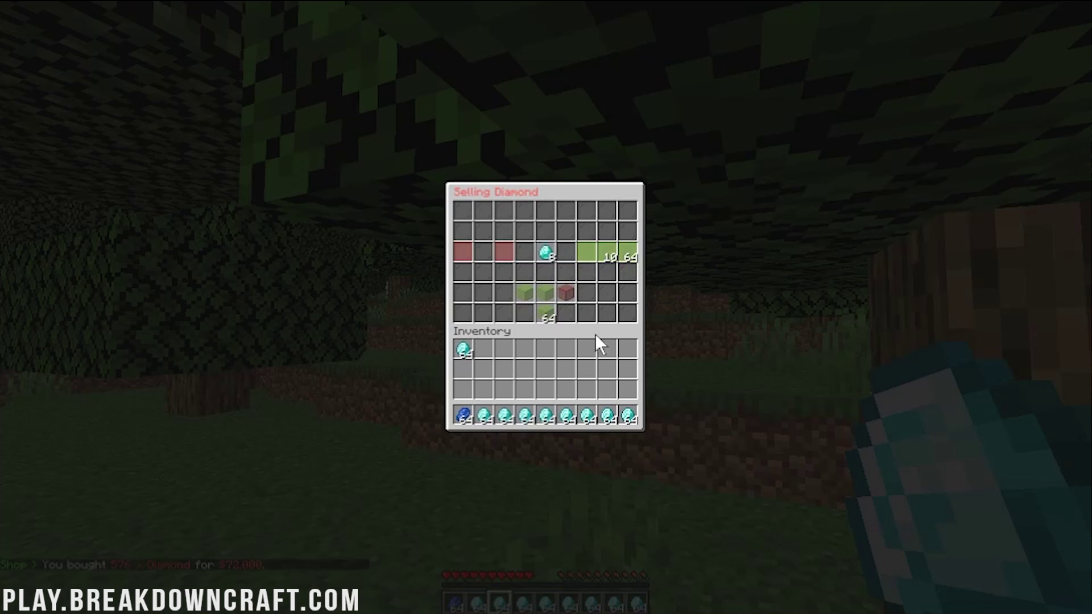
left_click(545, 312)
left_click(506, 252)
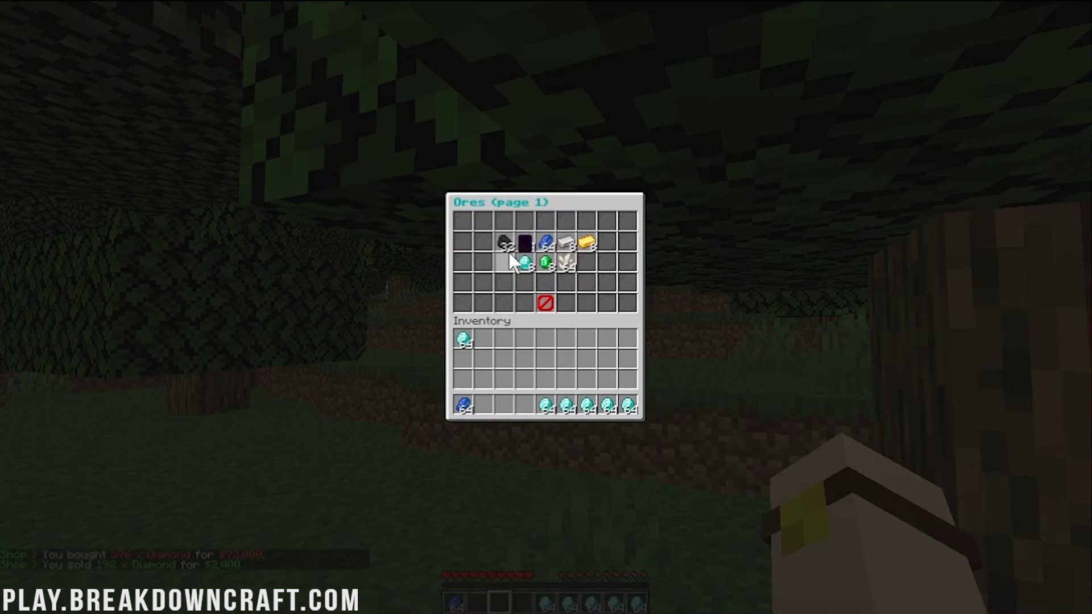
key("Escape")
key("t")
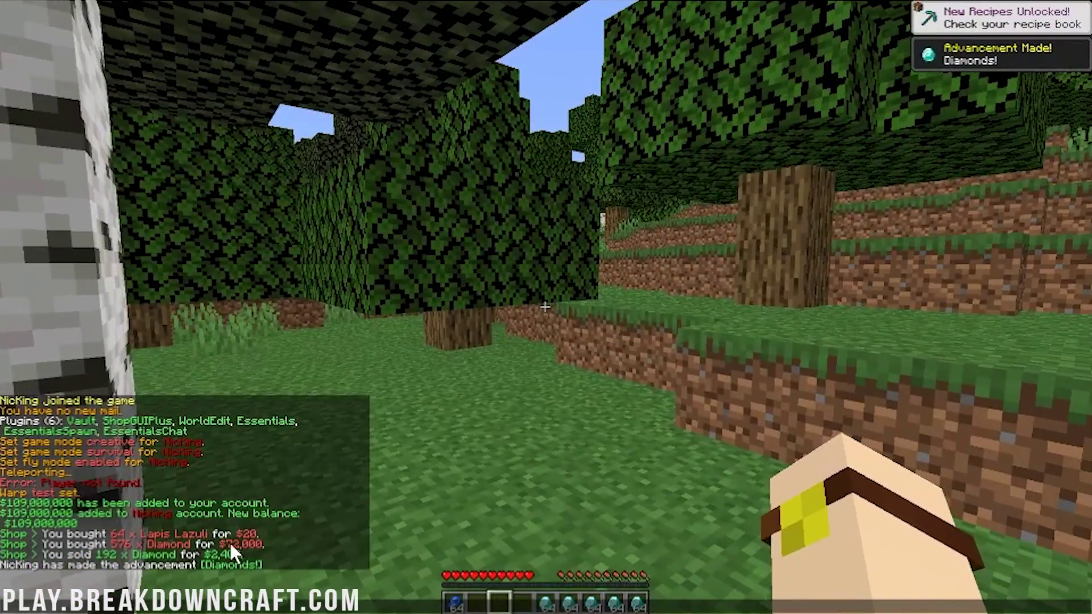
key("Escape")
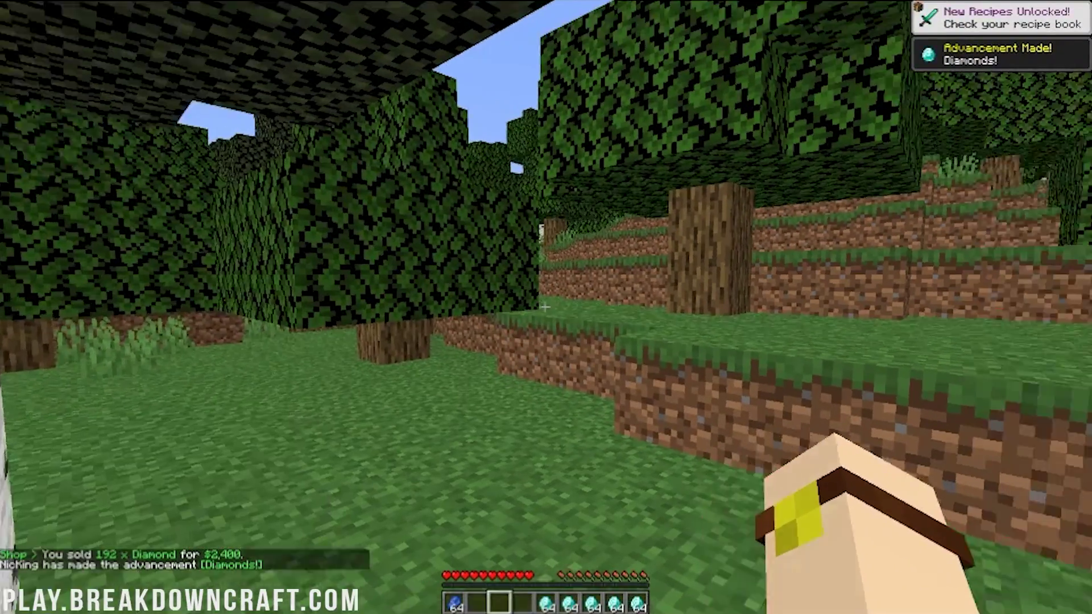
Go to an open grassy spot and switch to creative mode with /gmc.
key("w")
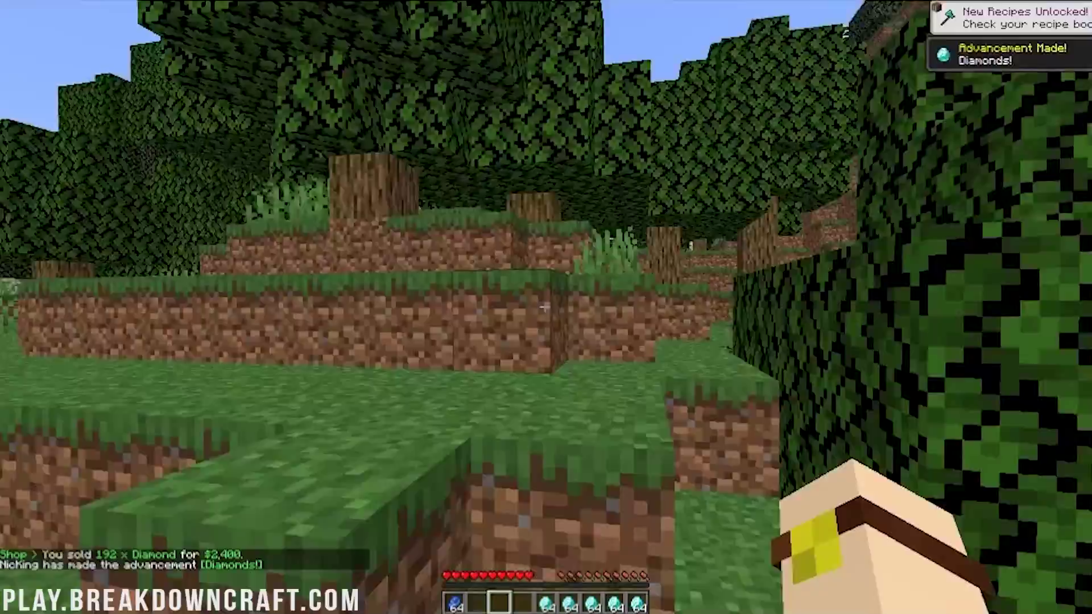
key("w")
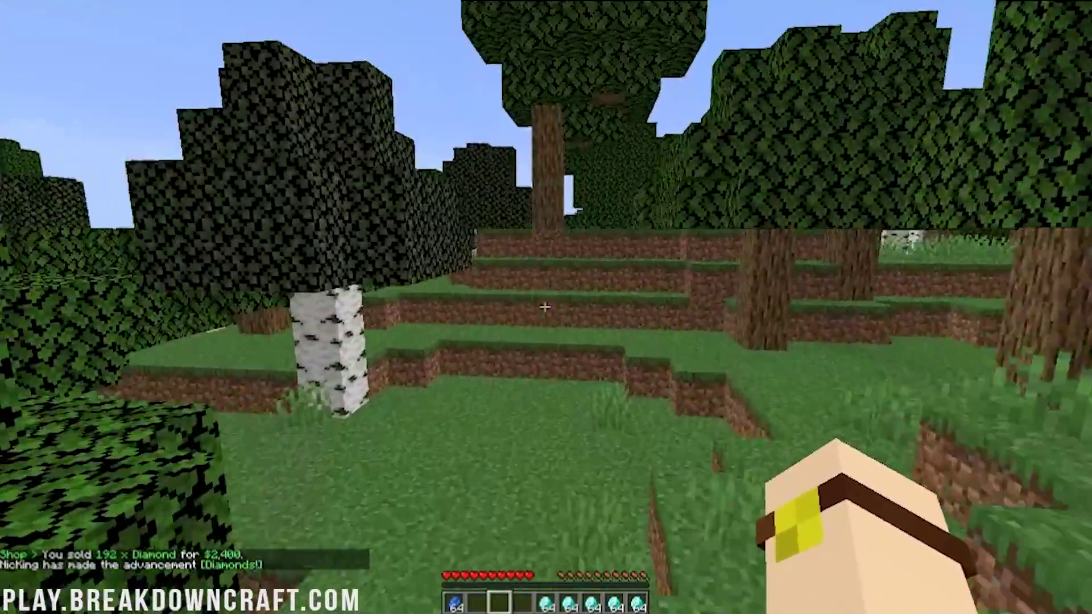
key("w")
key("space")
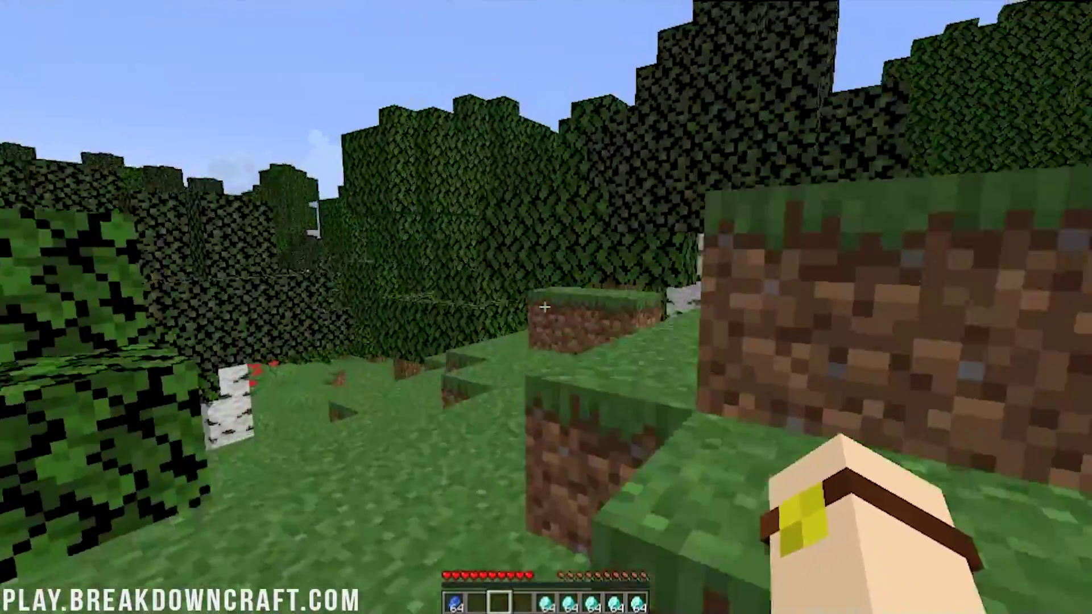
type("w/gmc")
key("Return")
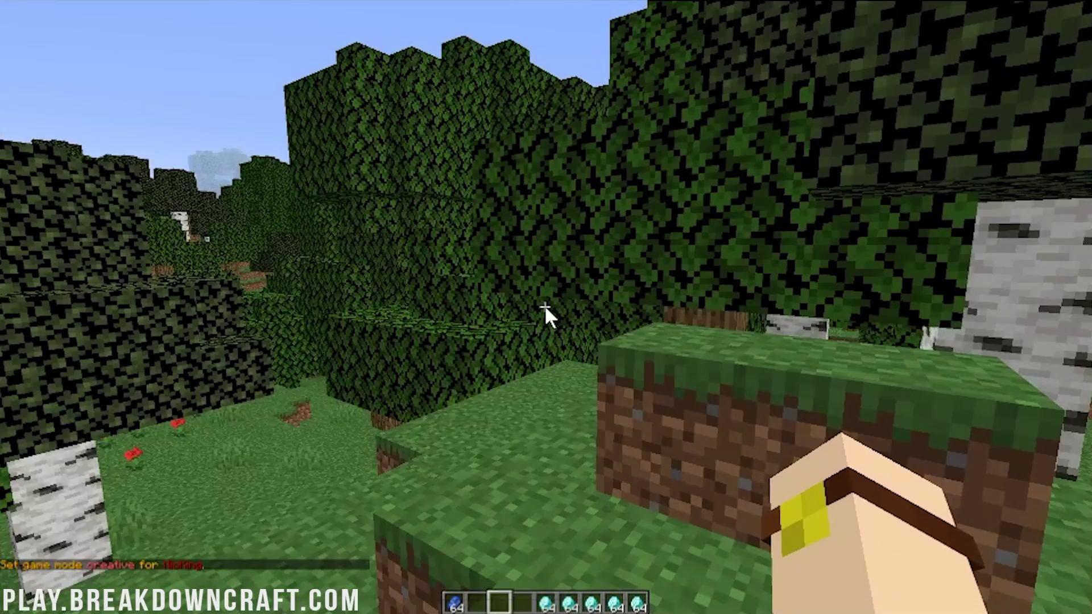
Get the WorldEdit selection wand with the //wand command.
type("/wand")
key("BackSpace")
key("BackSpace")
key("BackSpace")
key("BackSpace")
type("/wand")
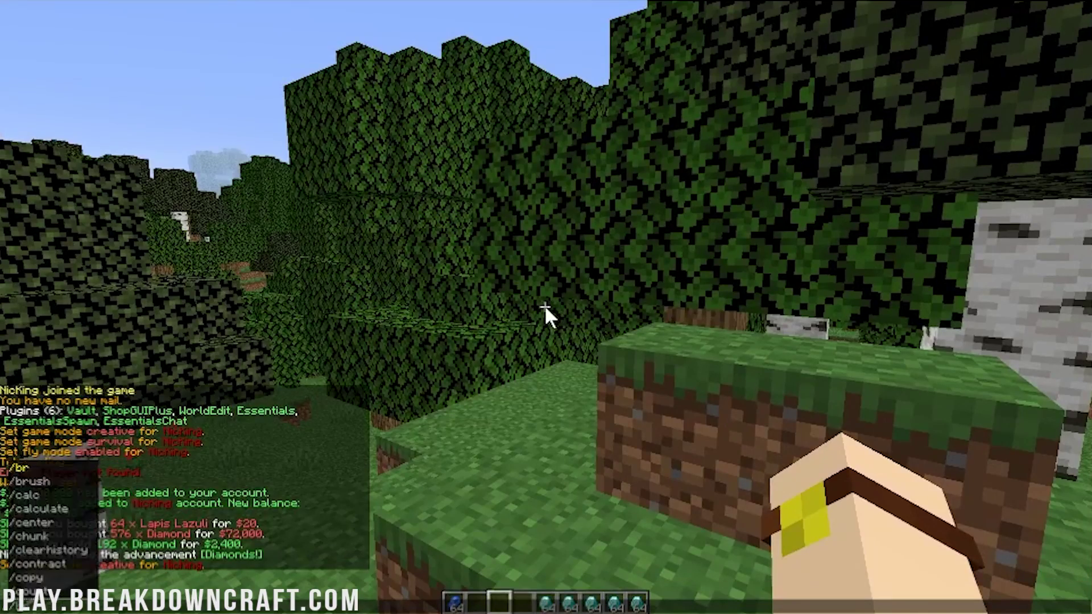
key("Return")
Hold the wooden axe and mark the first selection position on the ground and the second up in a tree.
key("2")
left_click(545, 307)
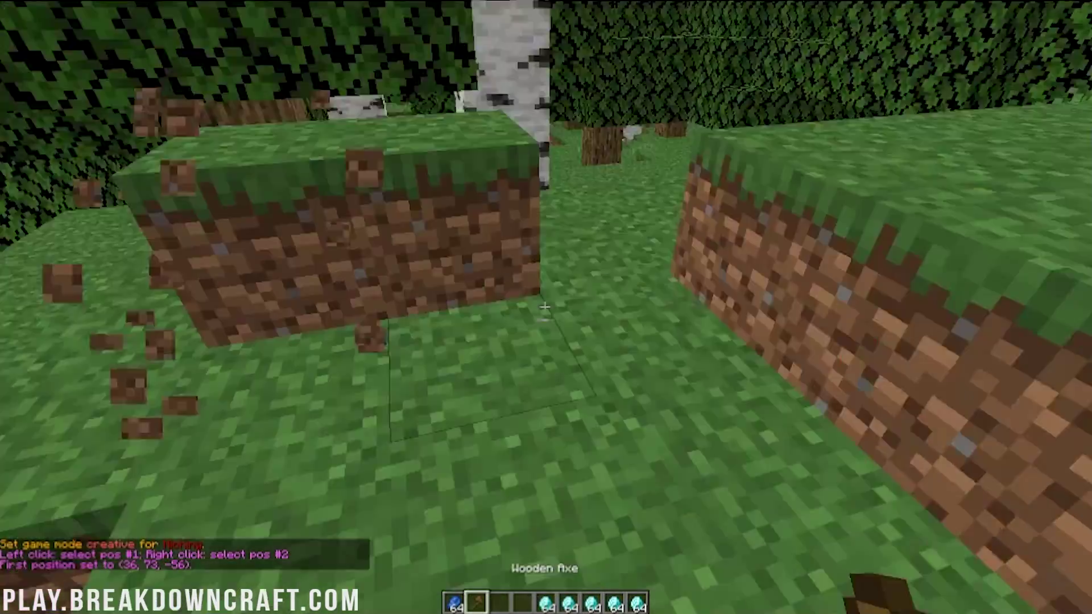
key("space")
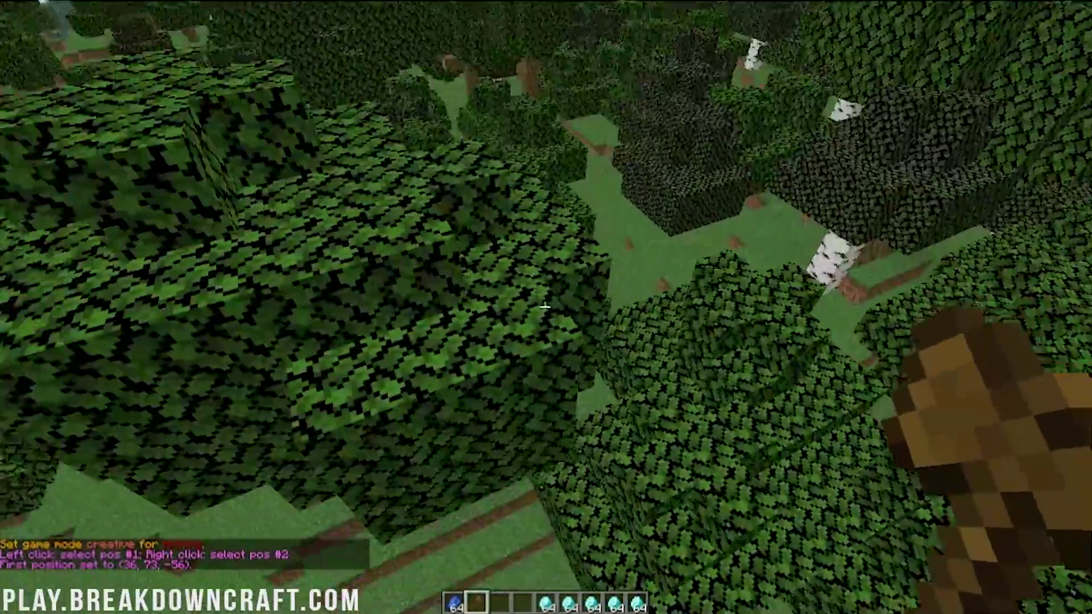
right_click(545, 307)
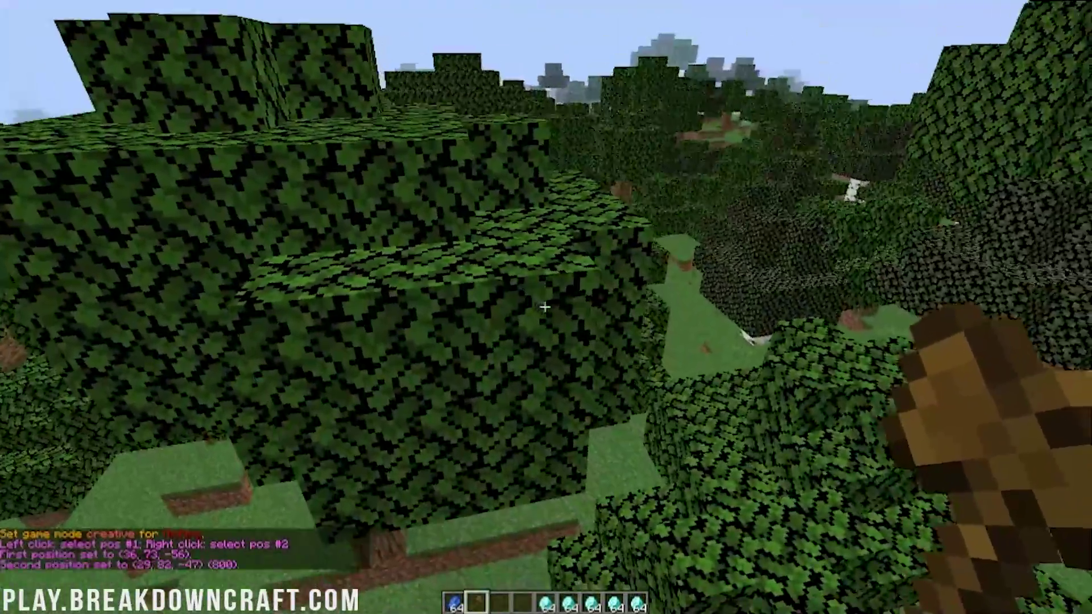
Fill the empty space in the WorldEdit selection with diamond blocks using //replace air diamond_block.
key("slash")
type("/rep")
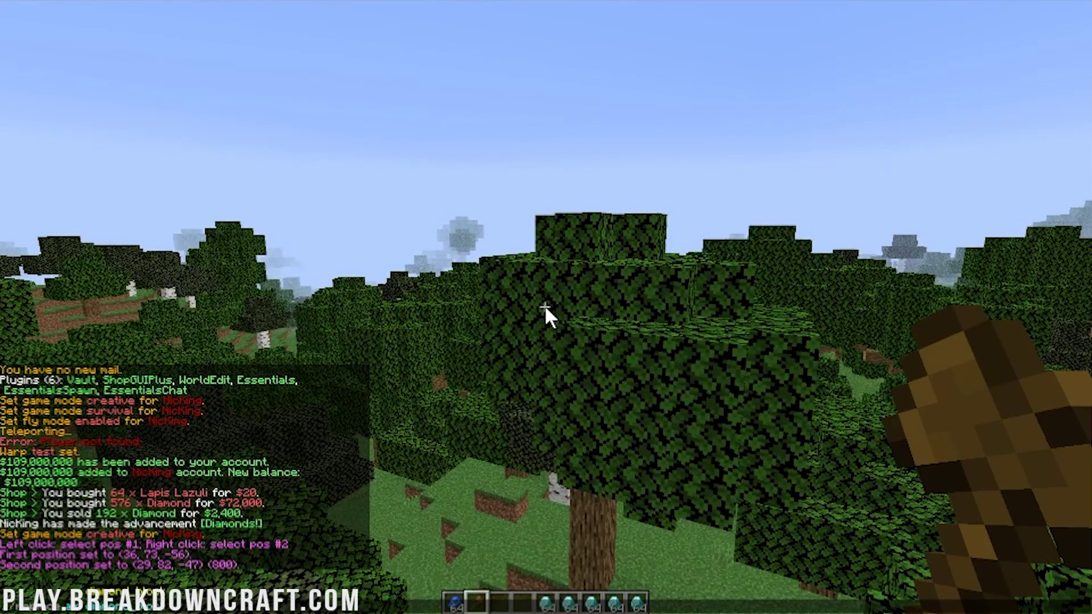
key("Return")
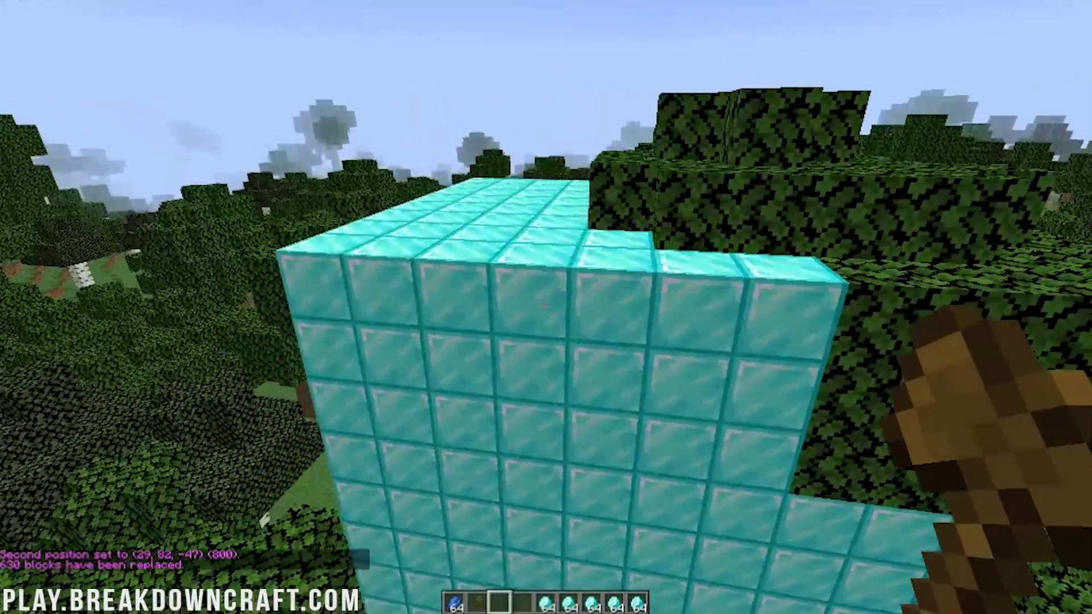
Switch to an empty hand and break several blocks off the upper edge of the diamond structure.
scroll(545, 307, "down", 1)
left_click(544, 307)
left_click(545, 307)
left_click(544, 307)
left_click(544, 308)
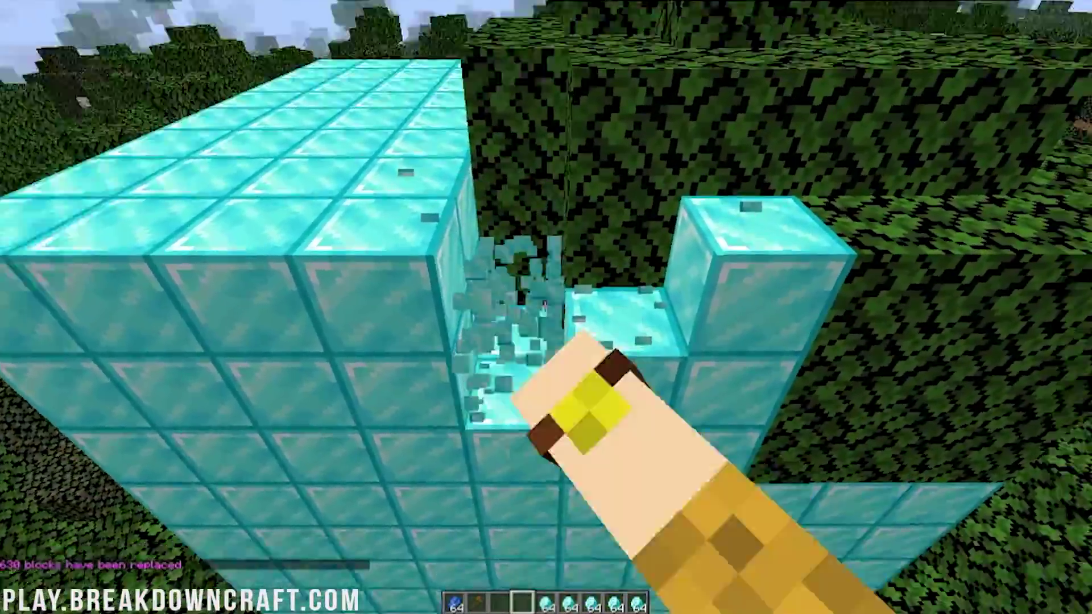
left_click(545, 307)
left_click(545, 307)
key("w")
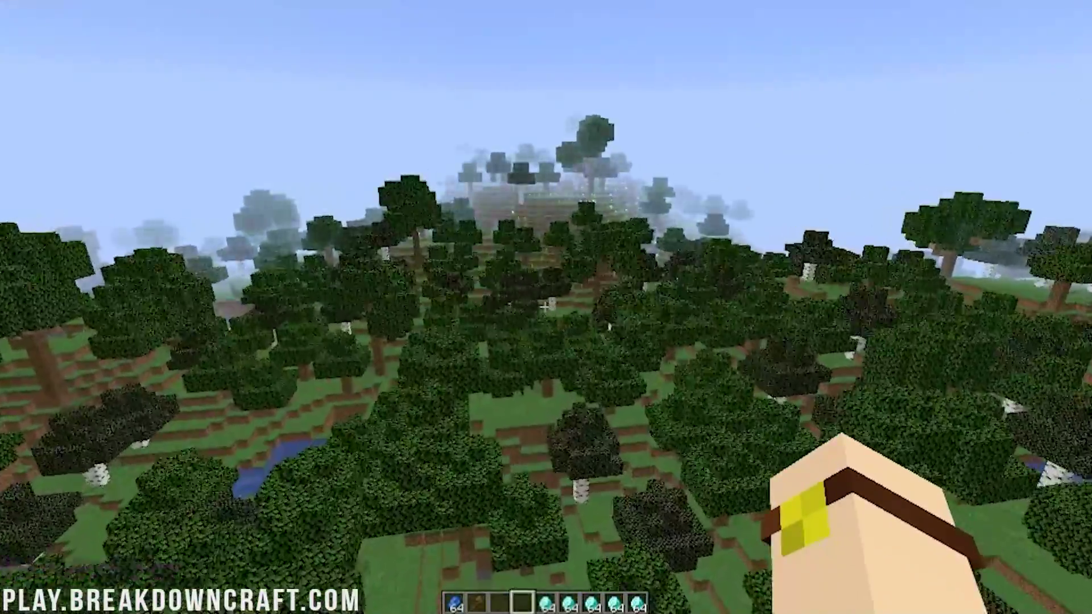
key("w")
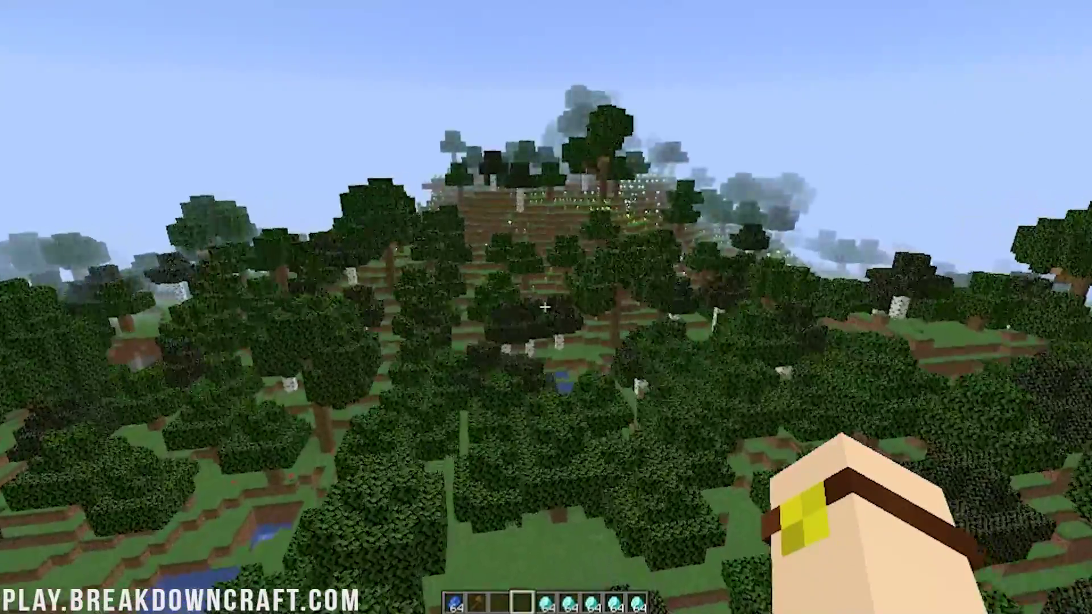
key("w")
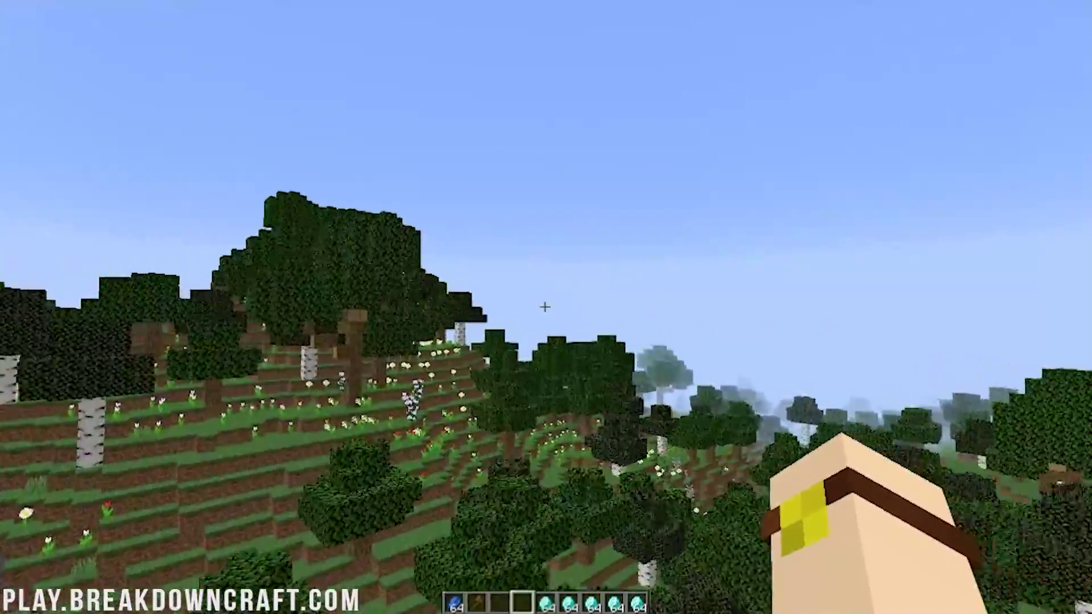
key("w")
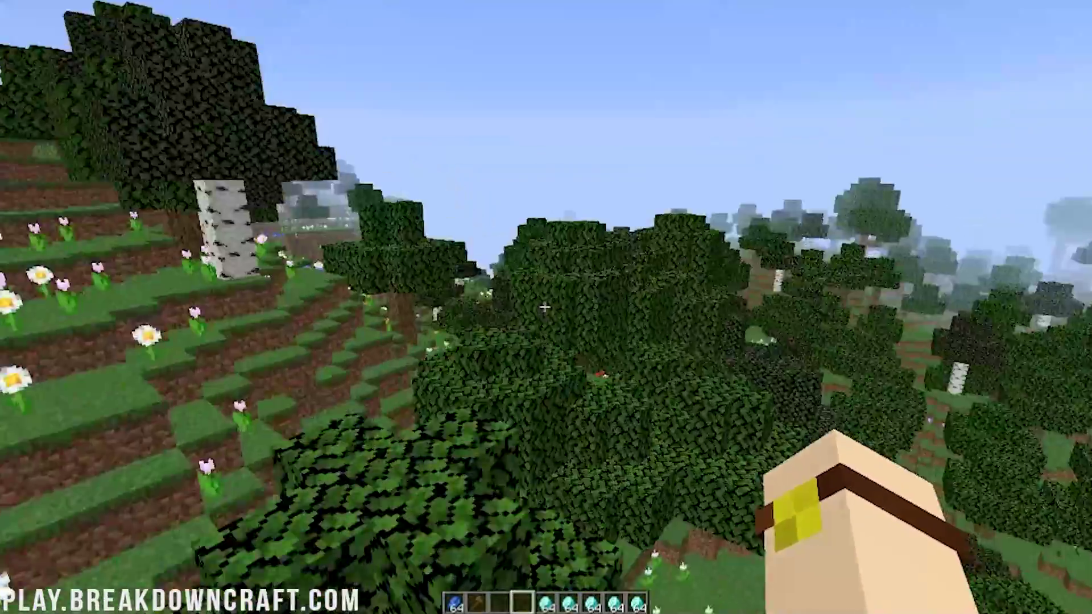
key("w")
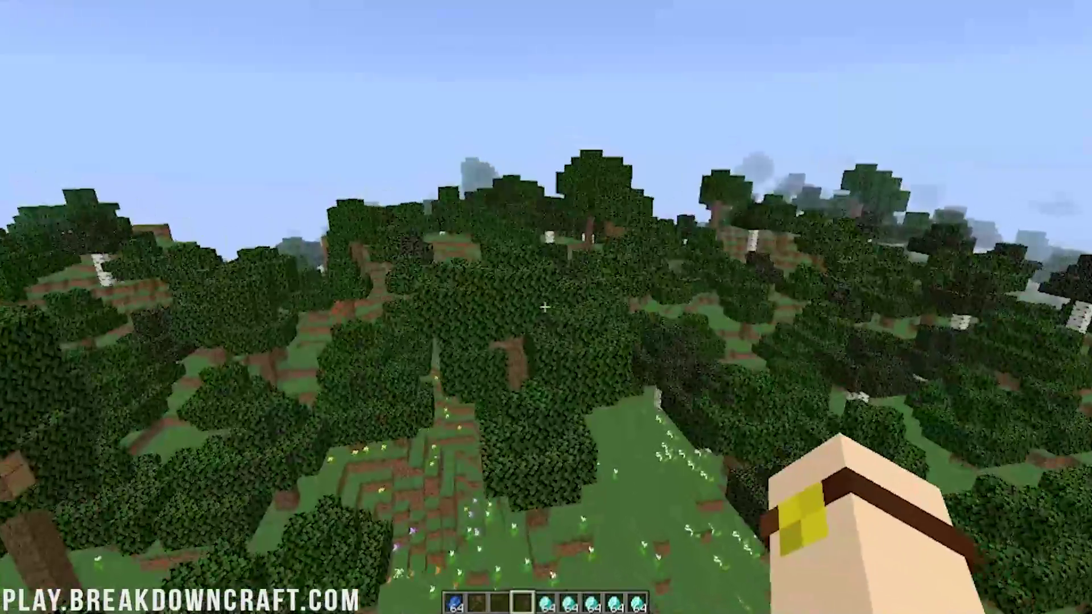
List the installed plugins again with /plugins and keep the chat open to read them.
key("slash")
type("plugin")
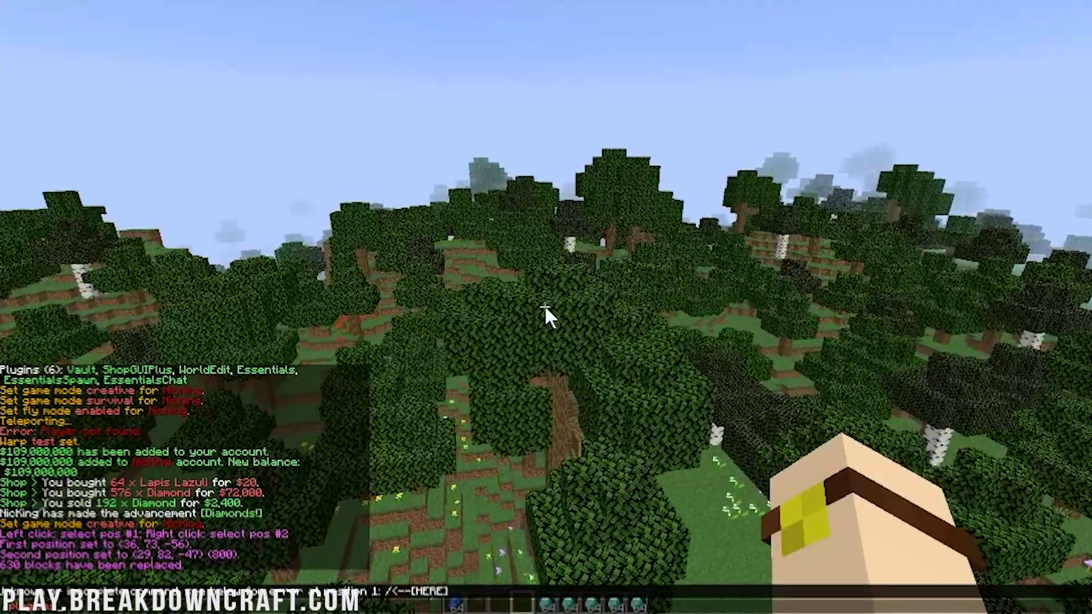
type("s")
key("Return")
key("slash")
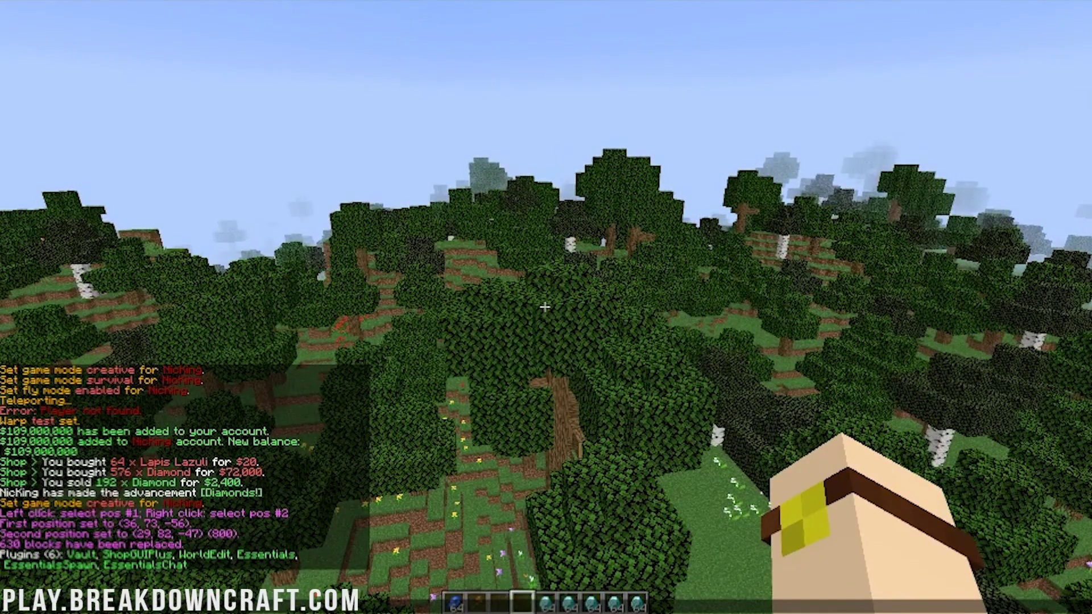
Switch to File Explorer, view motd.txt in the Essentials plugin folder and close the file.
key("alt+Tab")
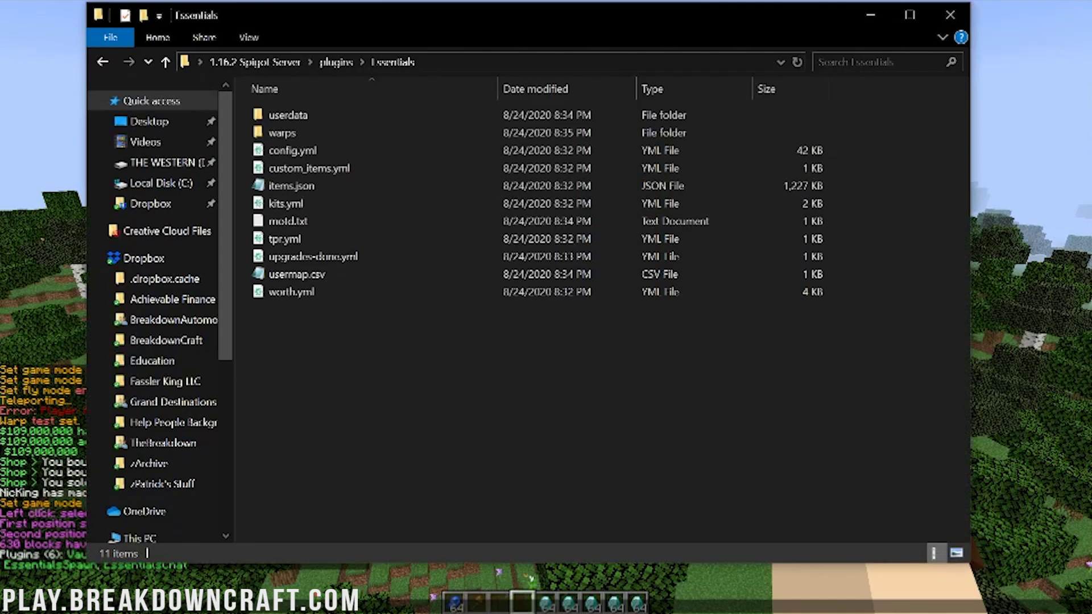
left_click(320, 221)
double_click(301, 221)
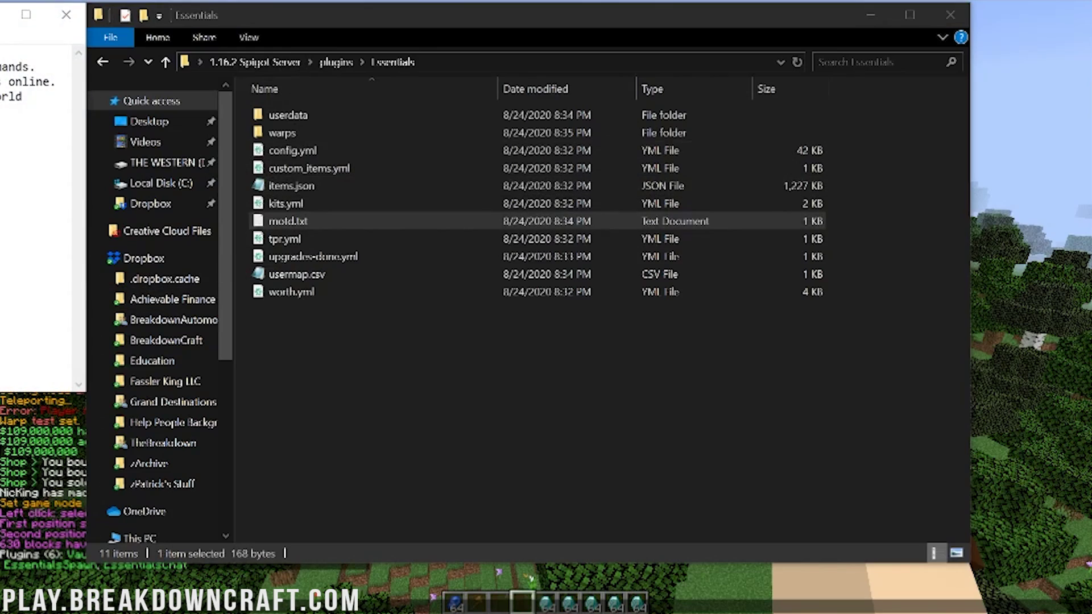
left_click(59, 12)
Return to Minecraft and show the server's message of the day with /motd.
left_click(63, 341)
type("/mot")
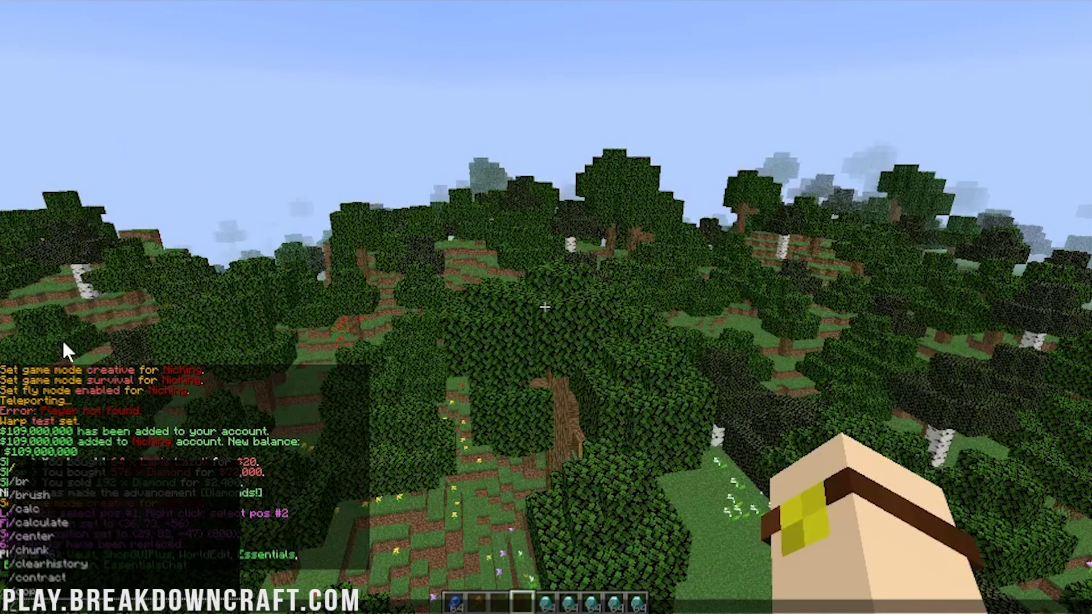
type("d")
key("Return")
key("t")
key("Escape")
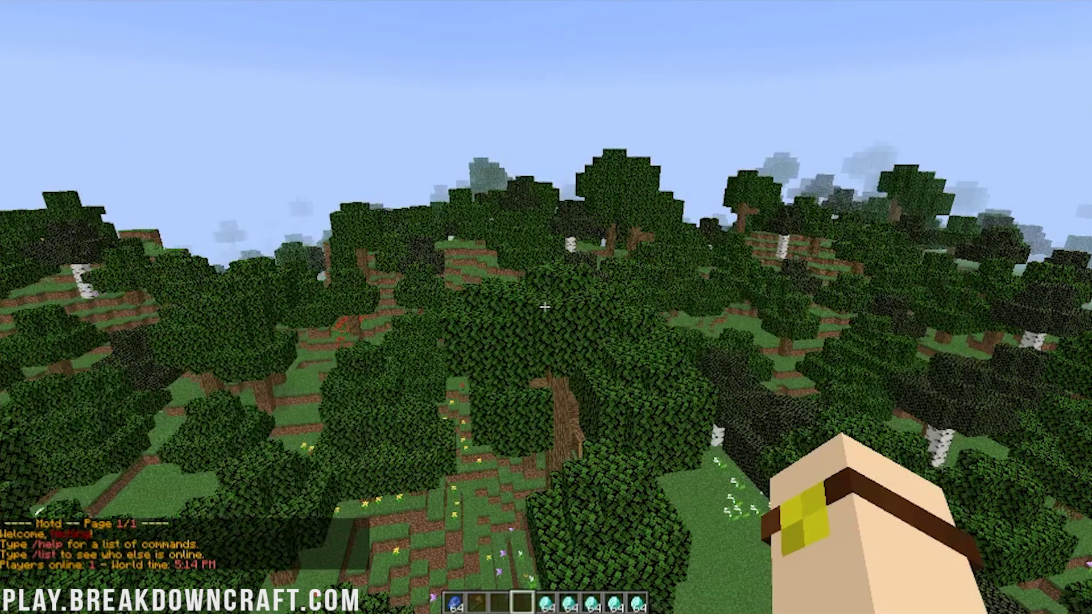
Disconnect from the server and rejoin it through a direct connection to 192.168.1.123.
key("Escape")
left_click(570, 283)
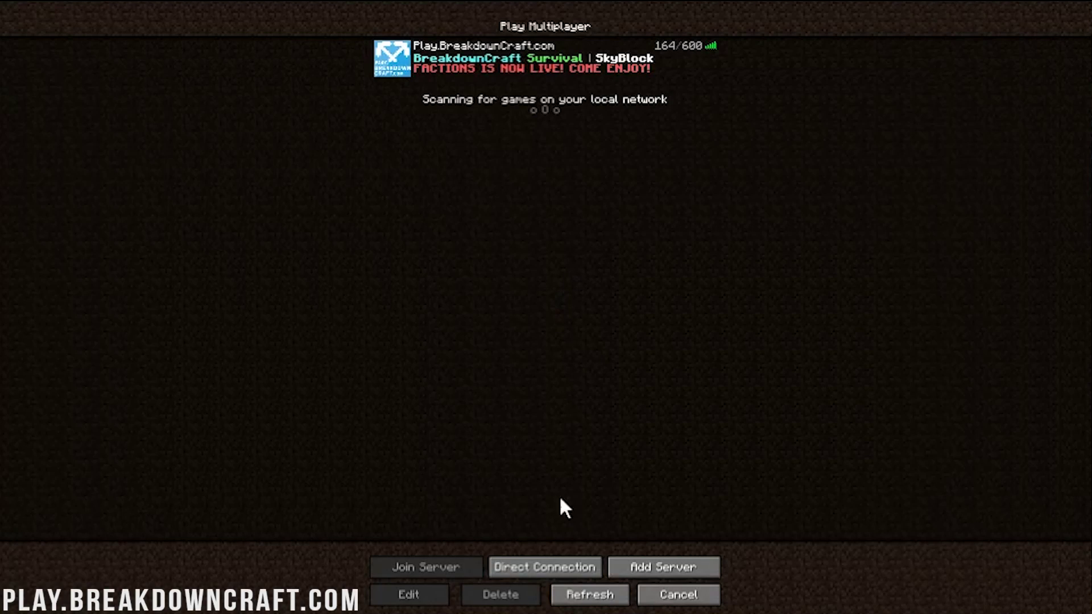
left_click(541, 565)
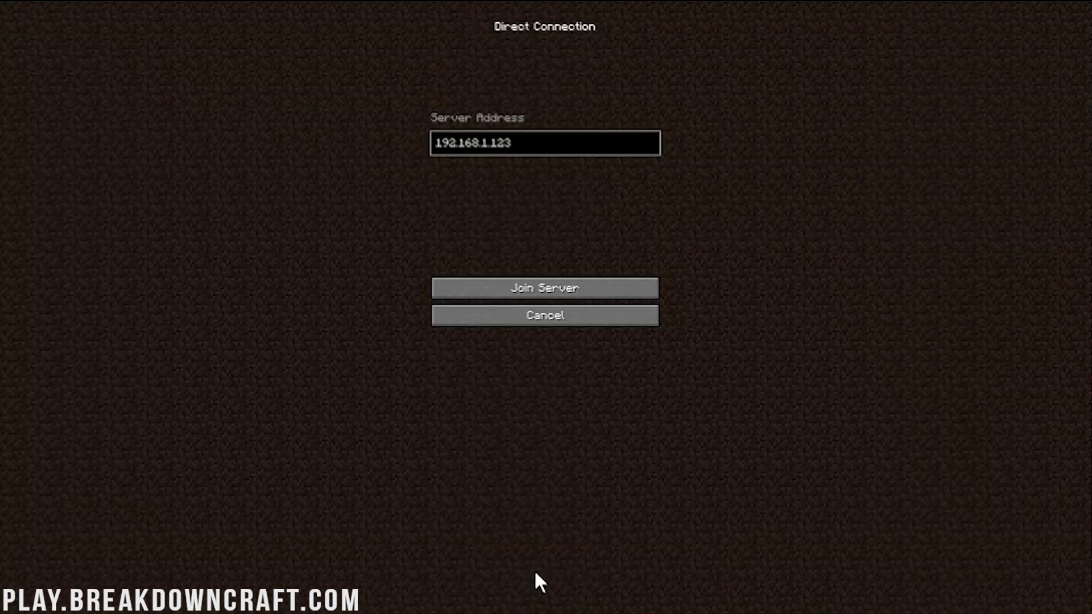
left_click(484, 282)
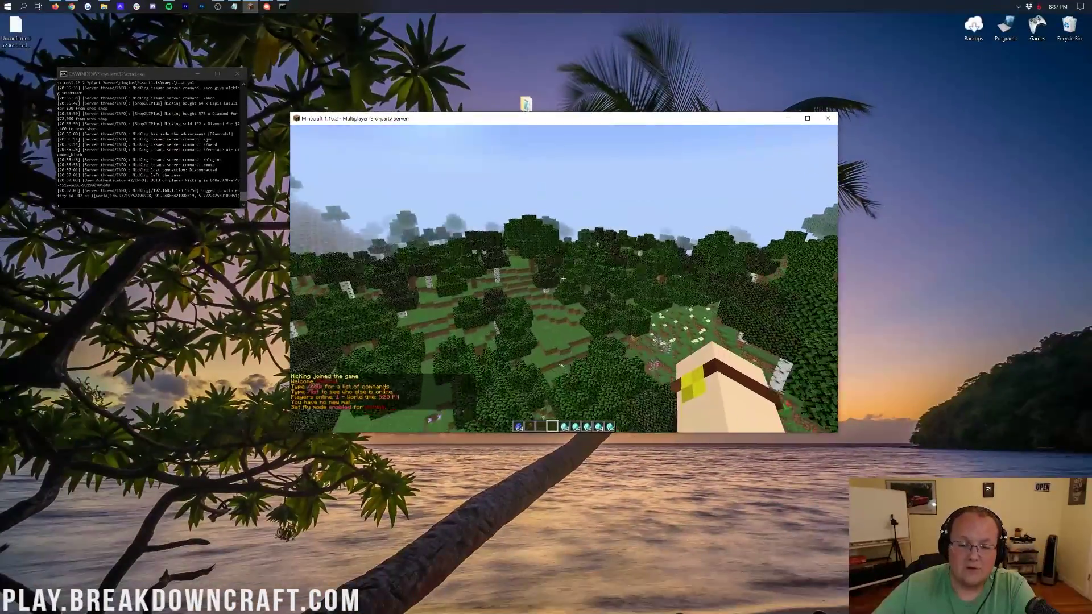
key("w")
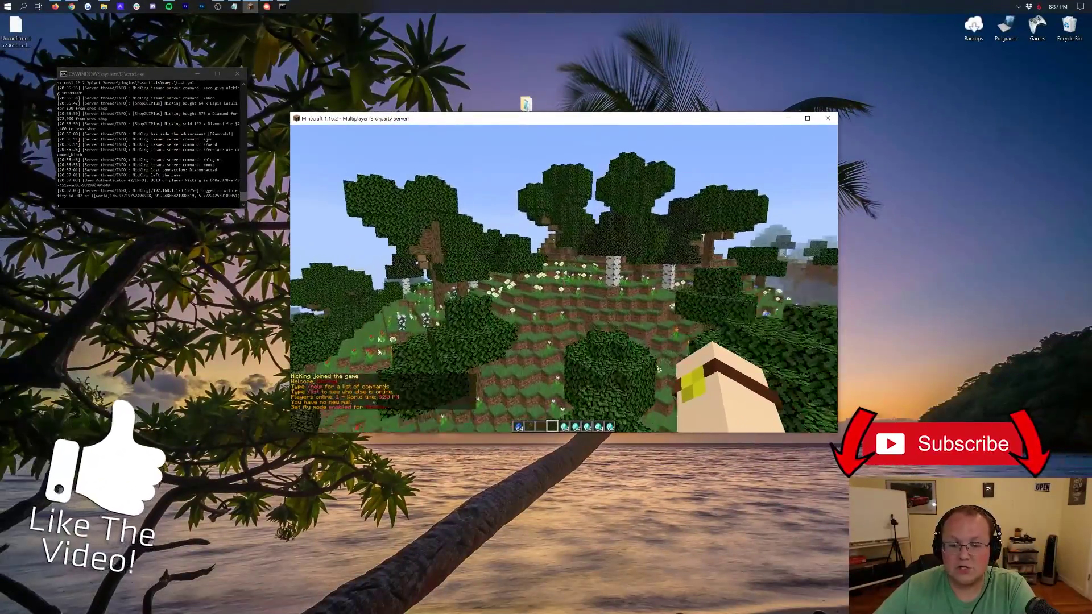
key("w")
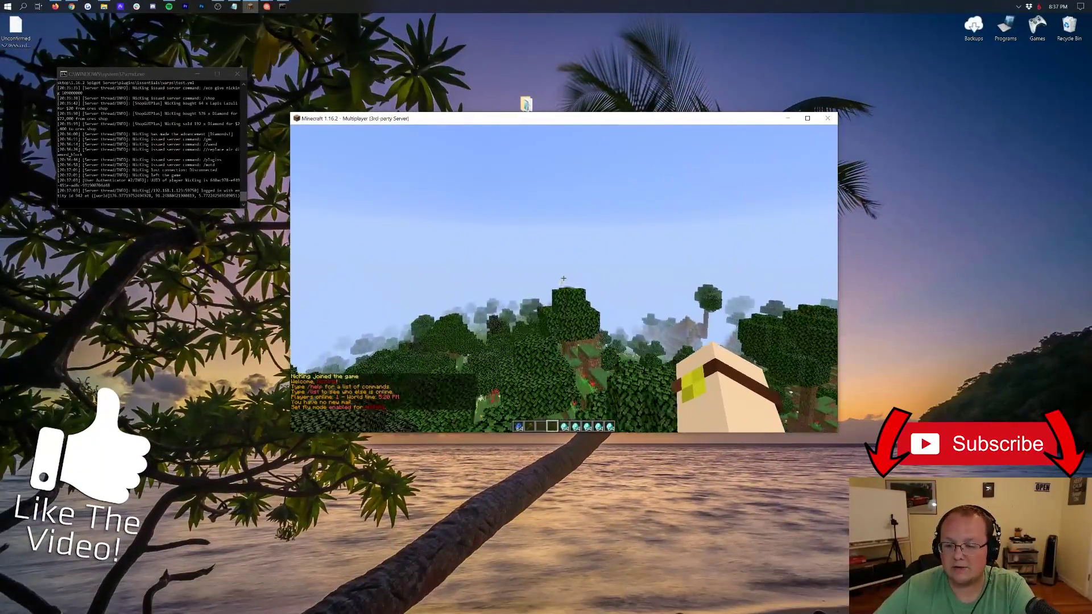
key("w")
key("w")
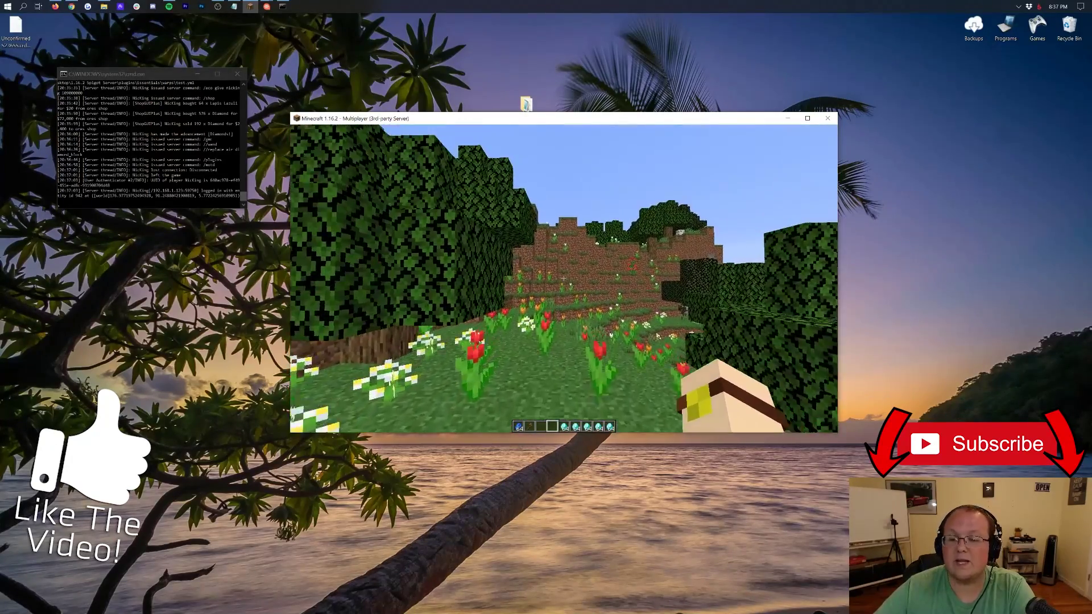
Disconnect from the server and return to the multiplayer server list.
key("Escape")
left_click(547, 258)
left_click(554, 273)
left_click(554, 270)
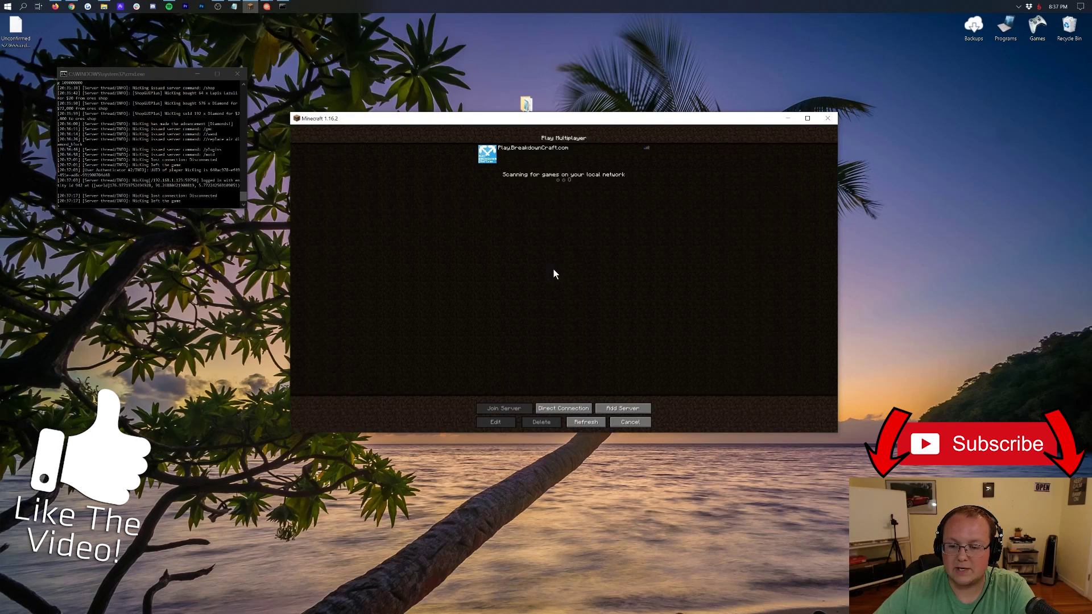